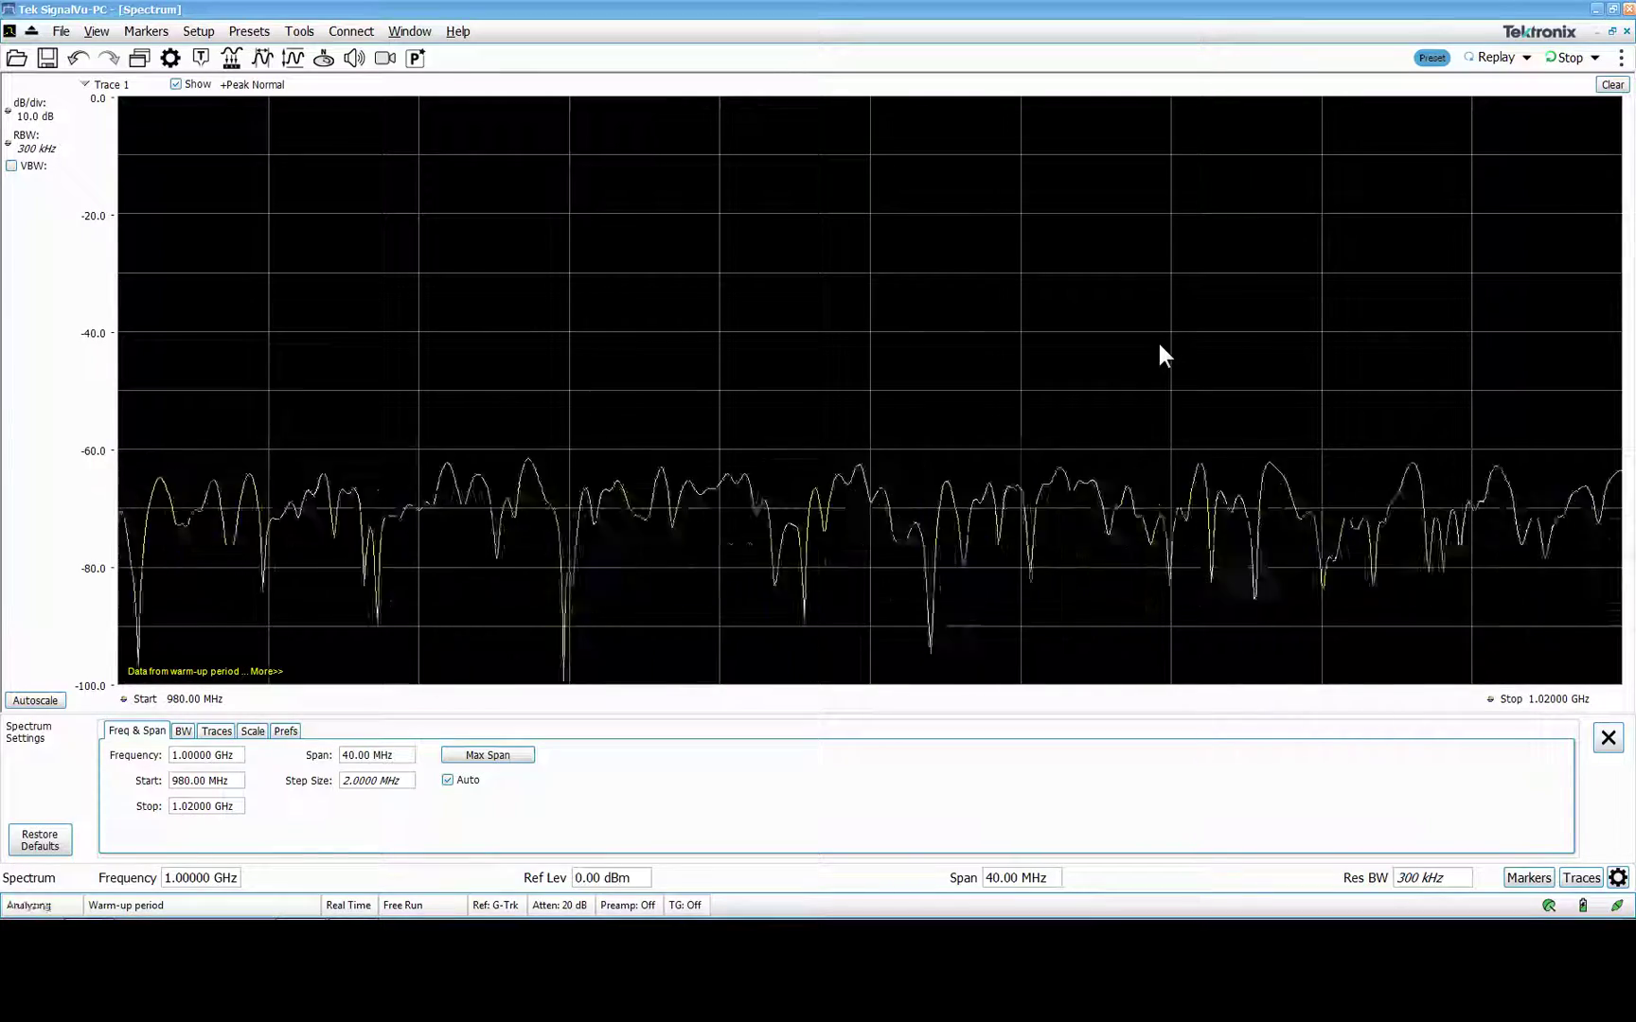
Step: Add DPX Spectrum beside Spectrum and show the Time Overview navigator above the displays
{"action": "left_click", "coordinate": [139, 58]}
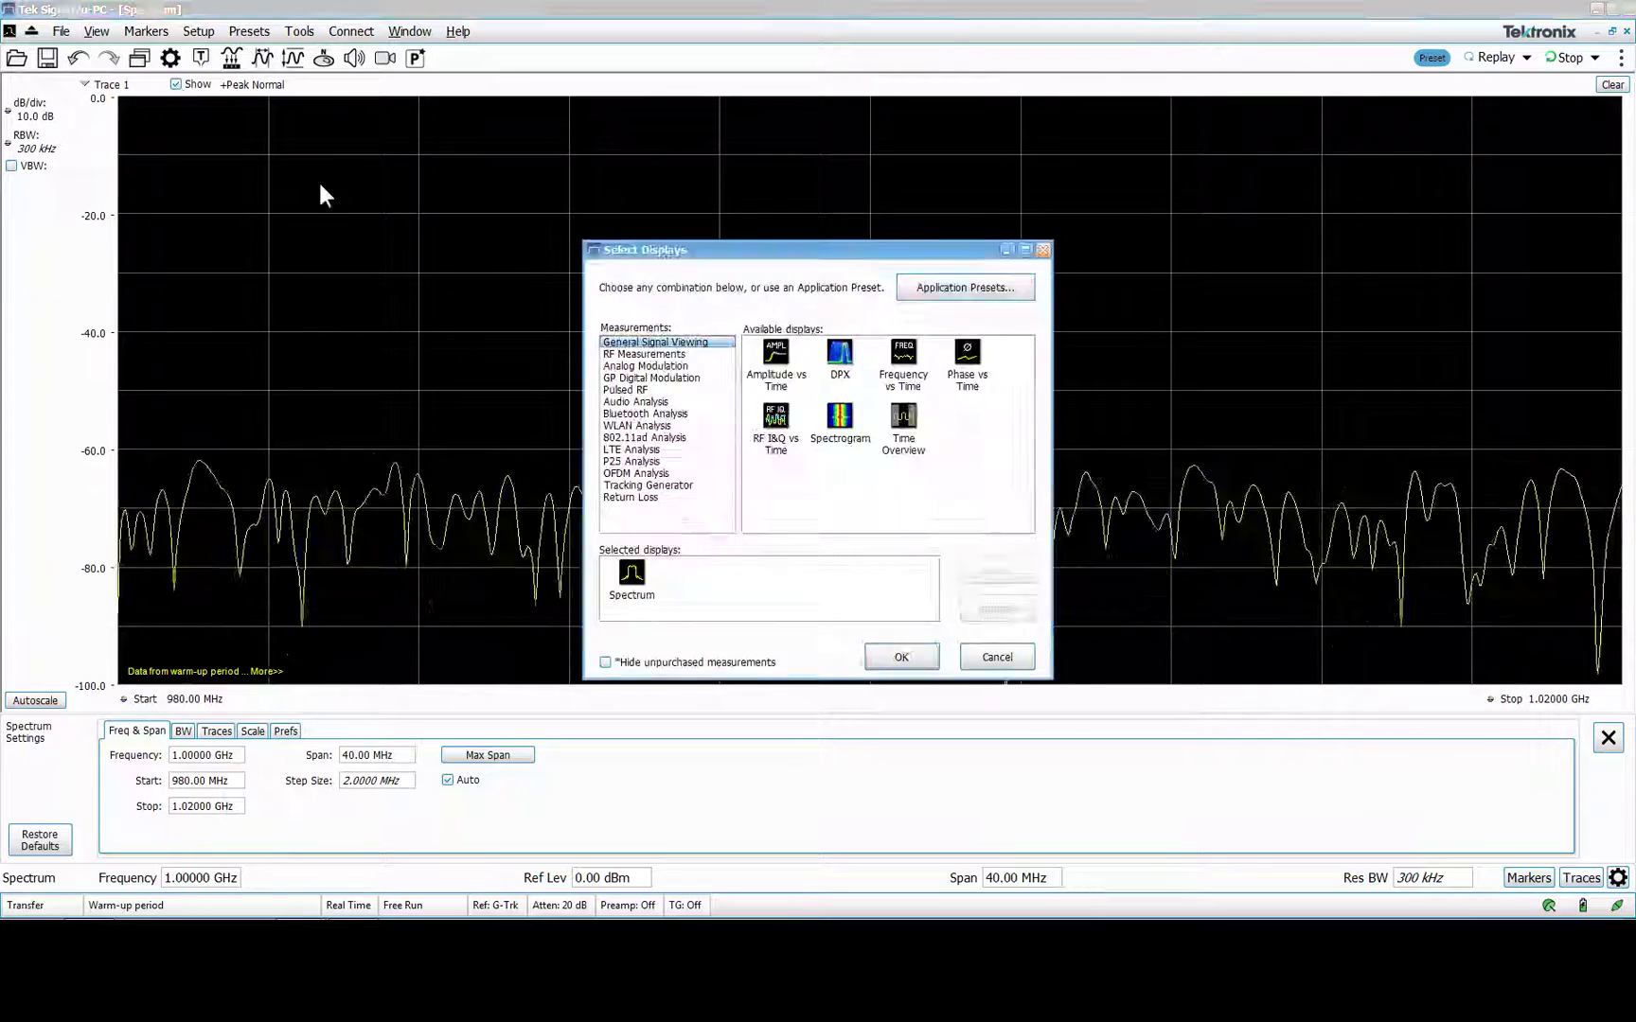
{"action": "left_click", "coordinate": [997, 570]}
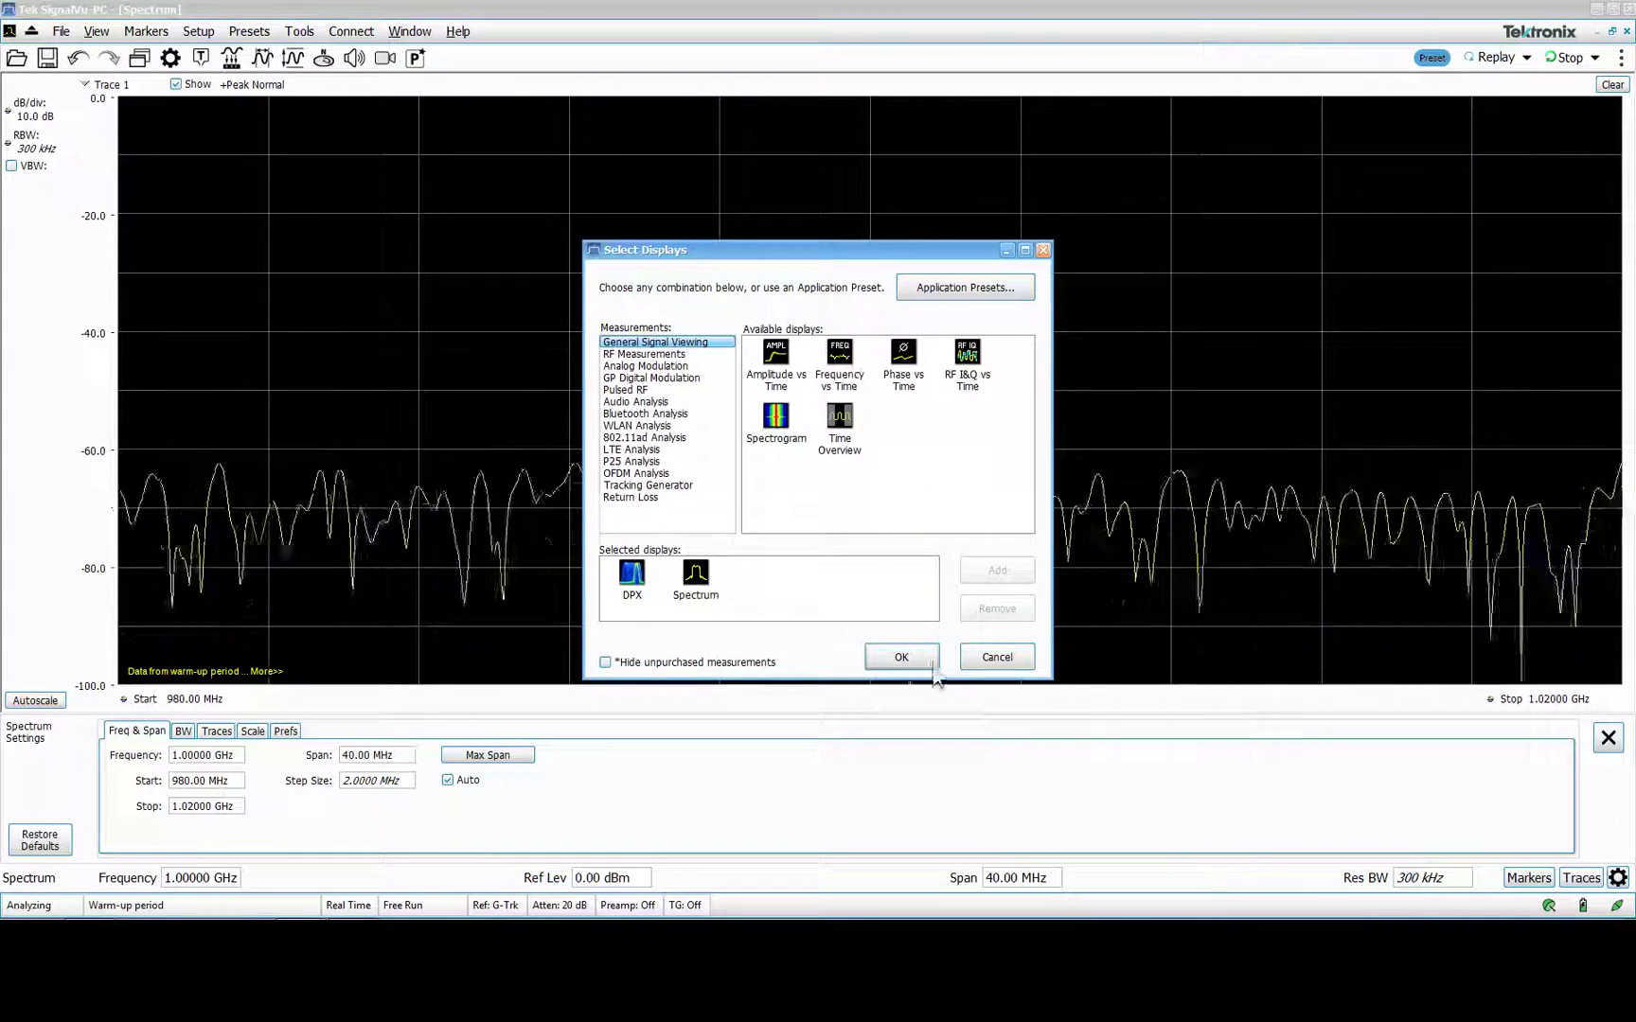
{"action": "left_click", "coordinate": [919, 657]}
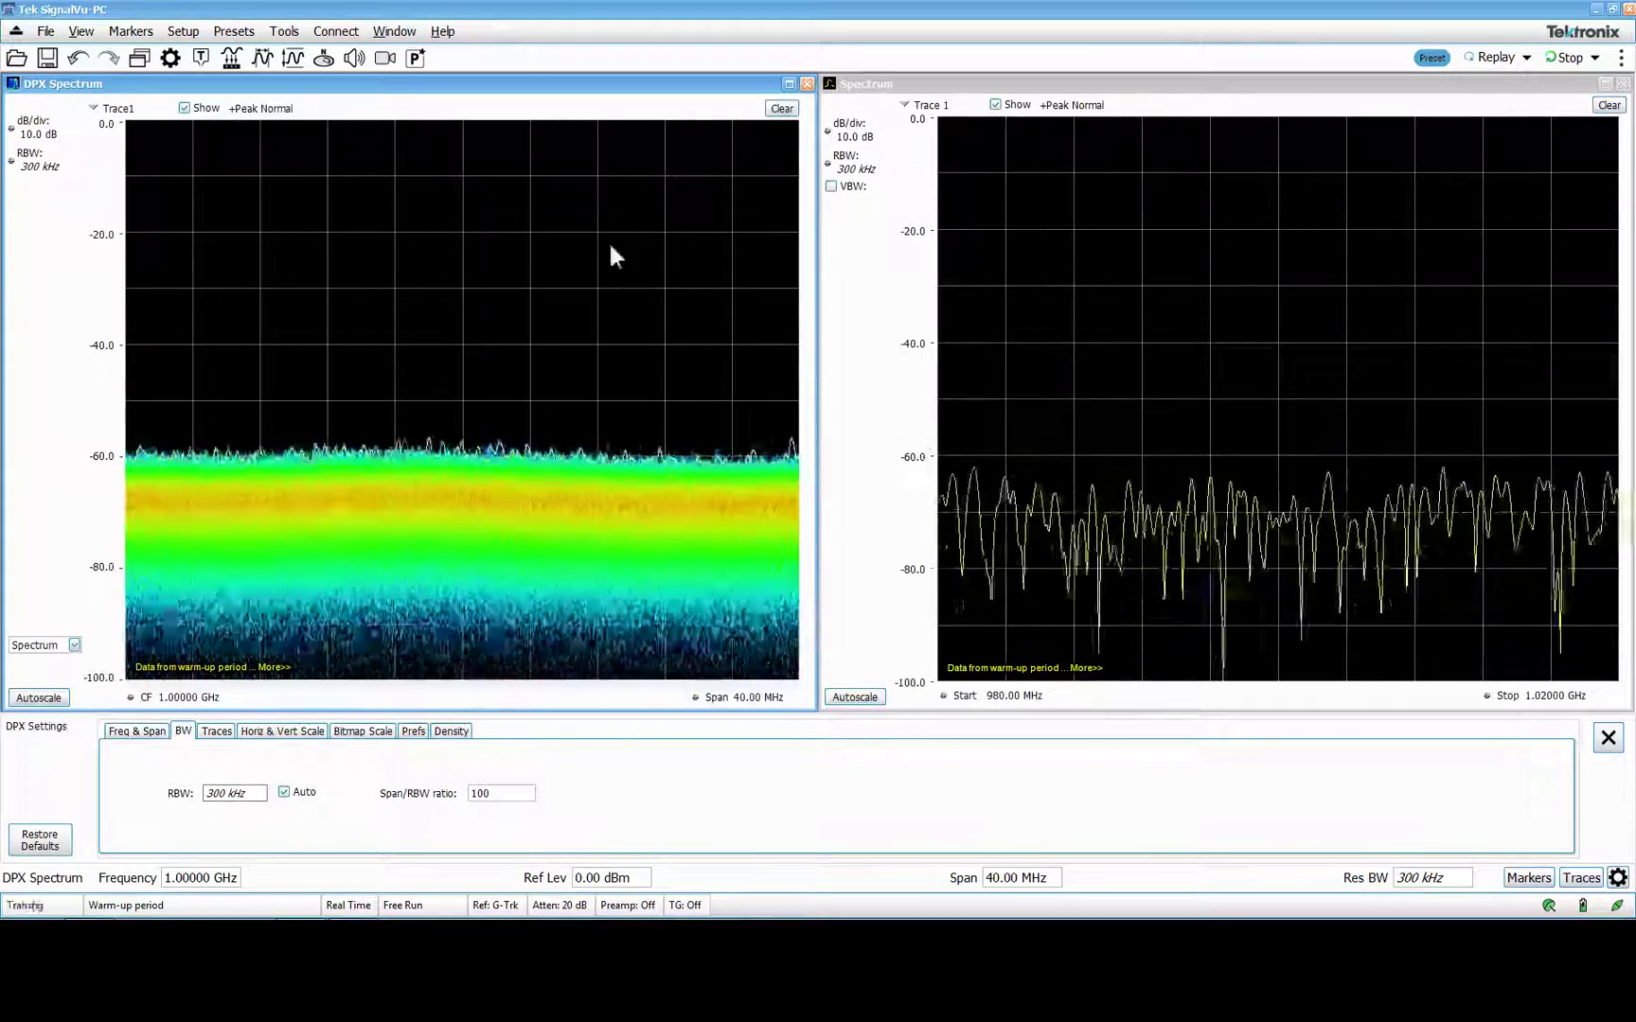
{"action": "left_click", "coordinate": [77, 38]}
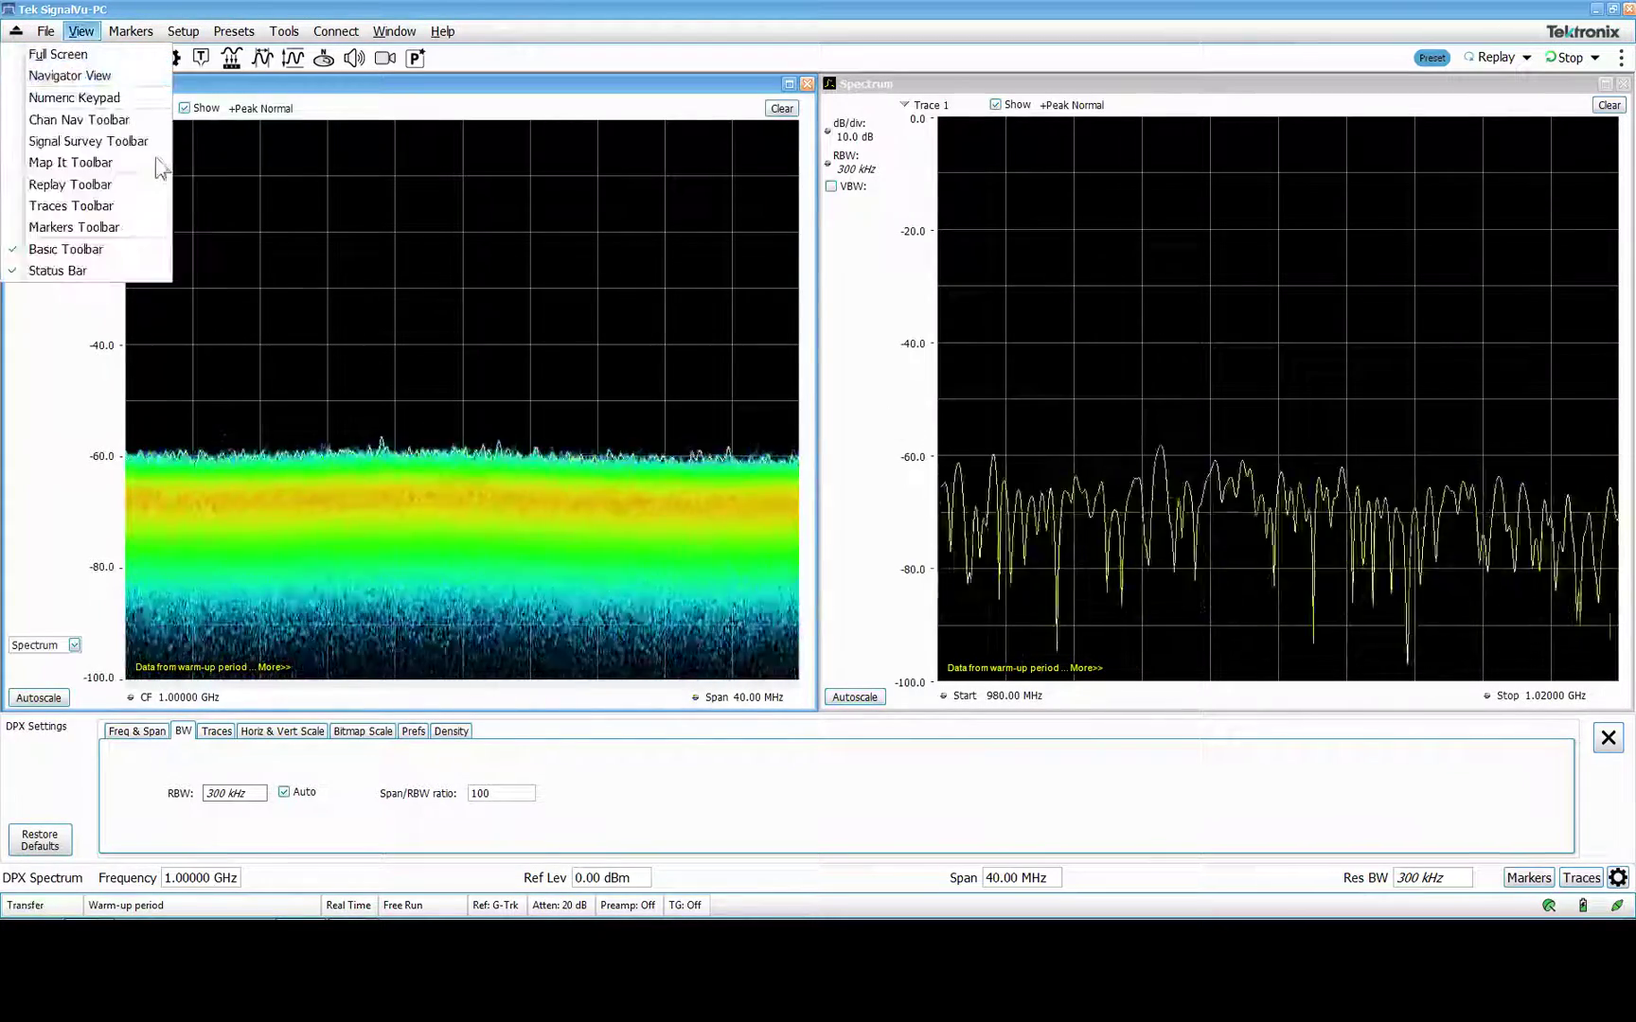
{"action": "left_click", "coordinate": [95, 72]}
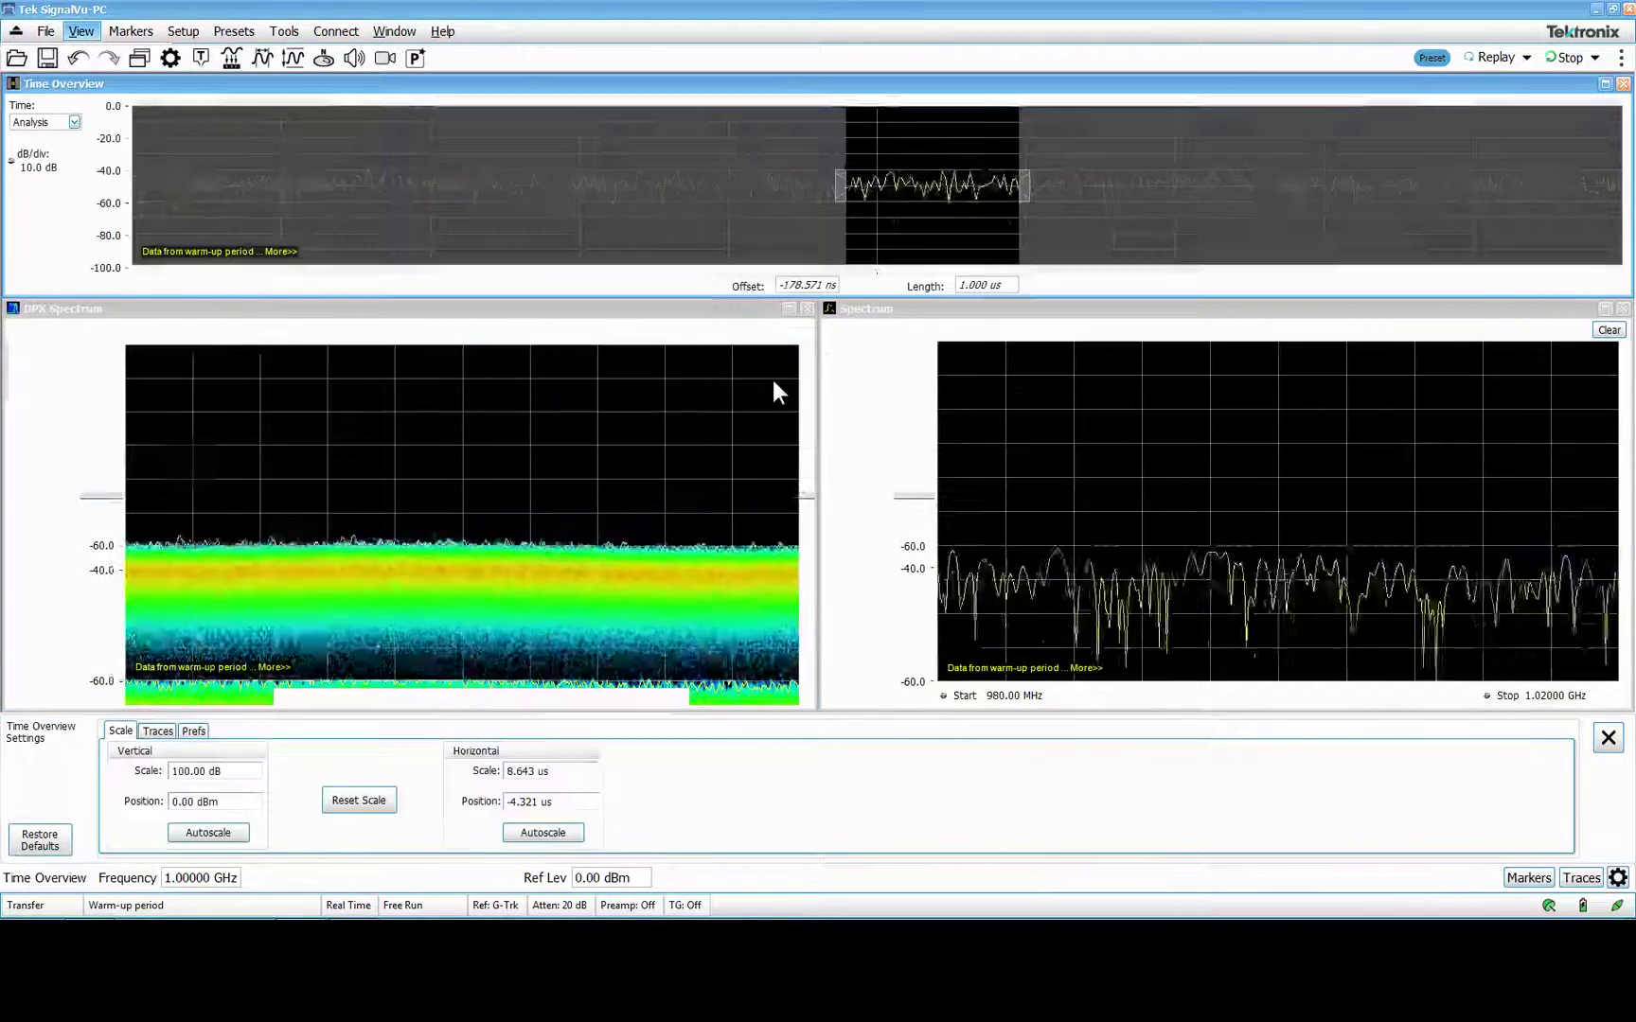
Step: Set the centre frequency to 800 MHz
{"action": "left_click", "coordinate": [230, 878]}
{"action": "type", "text": "800m"}
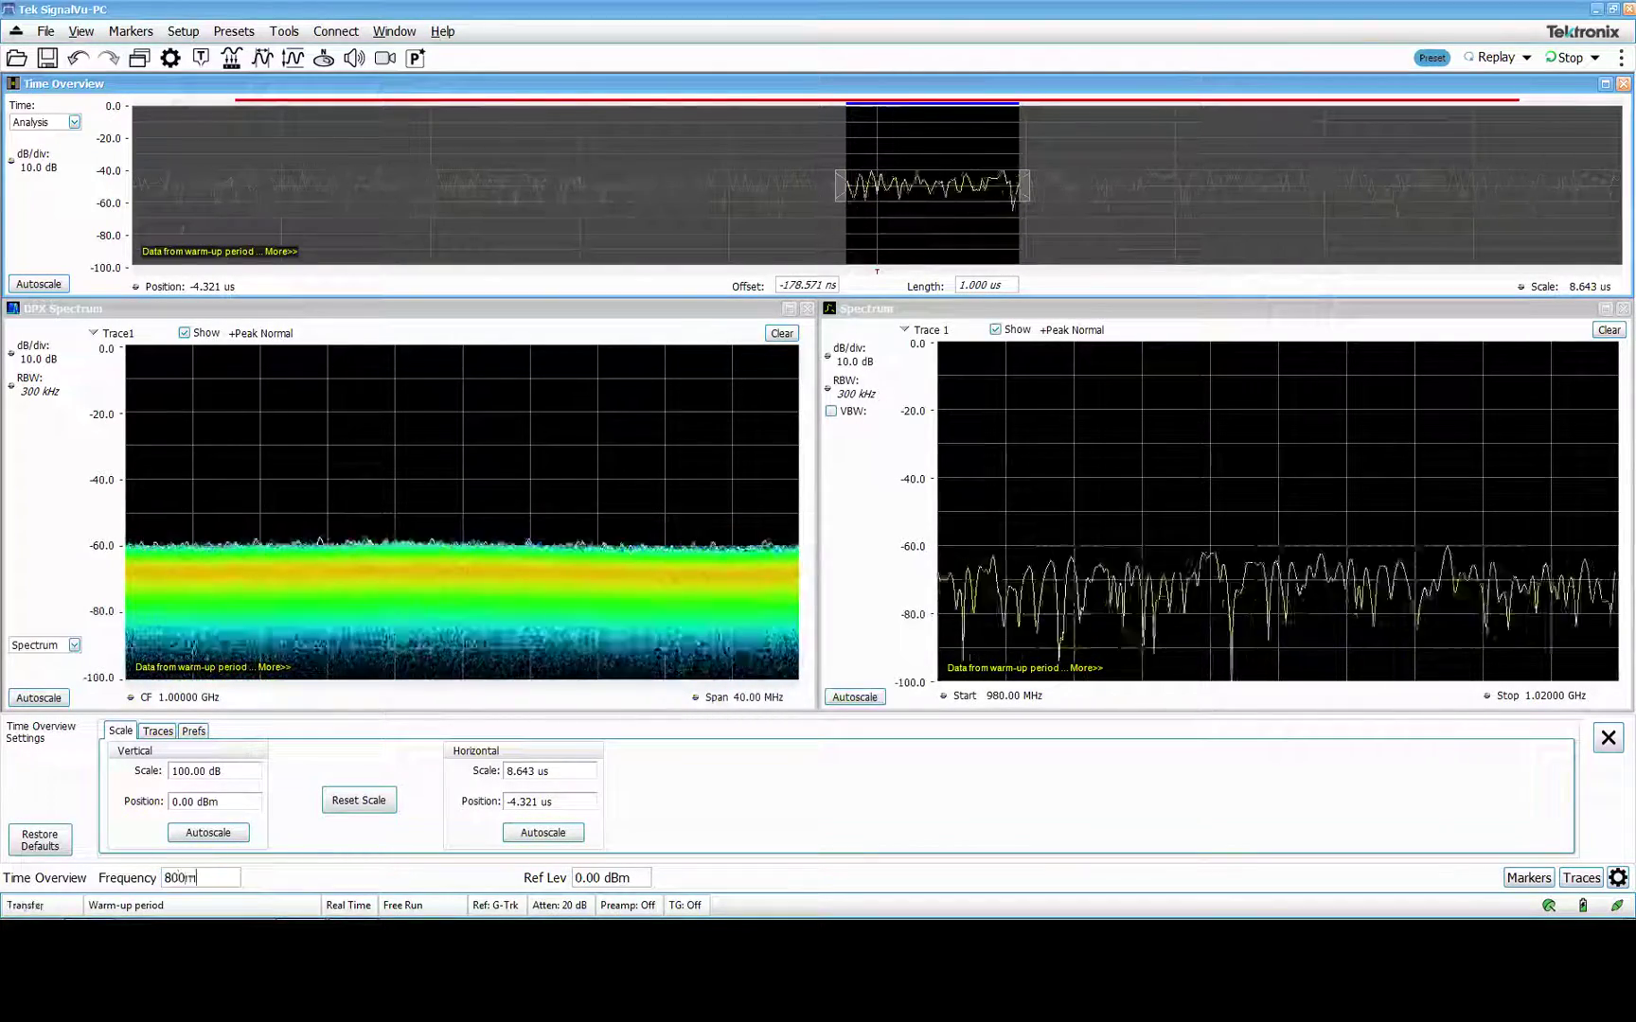
{"action": "key", "text": "Return"}
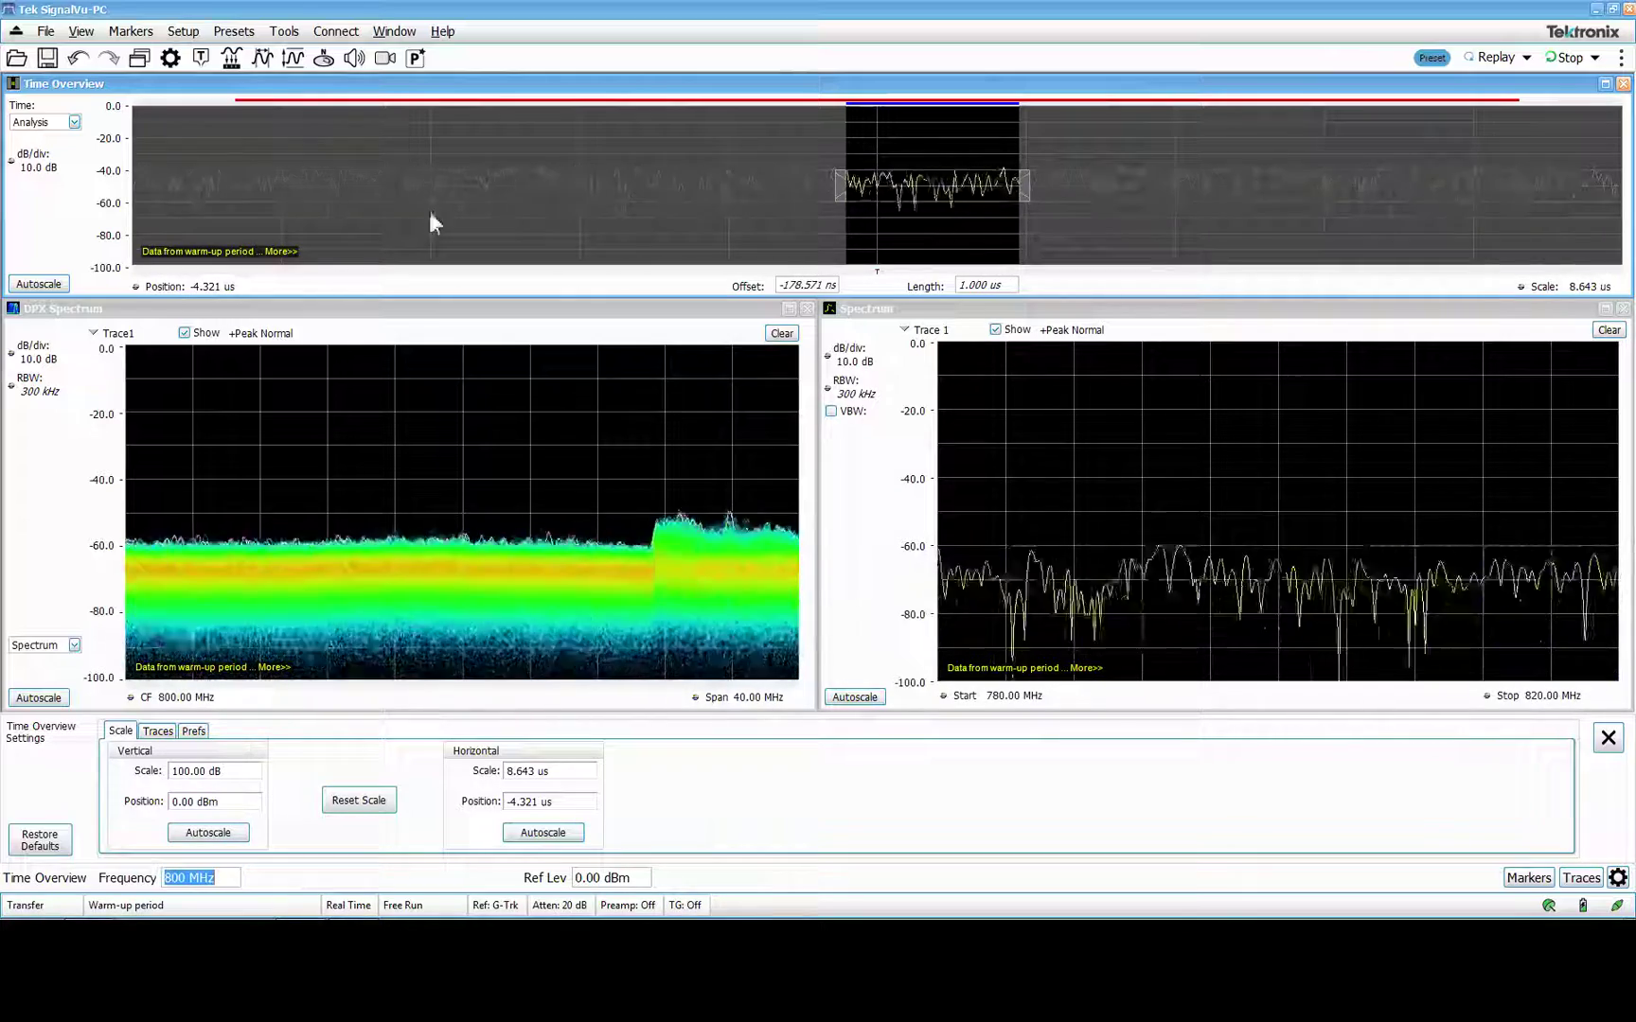
Step: Turn on the internal preamp and set the reference level to -30 dBm
{"action": "left_click", "coordinate": [291, 59]}
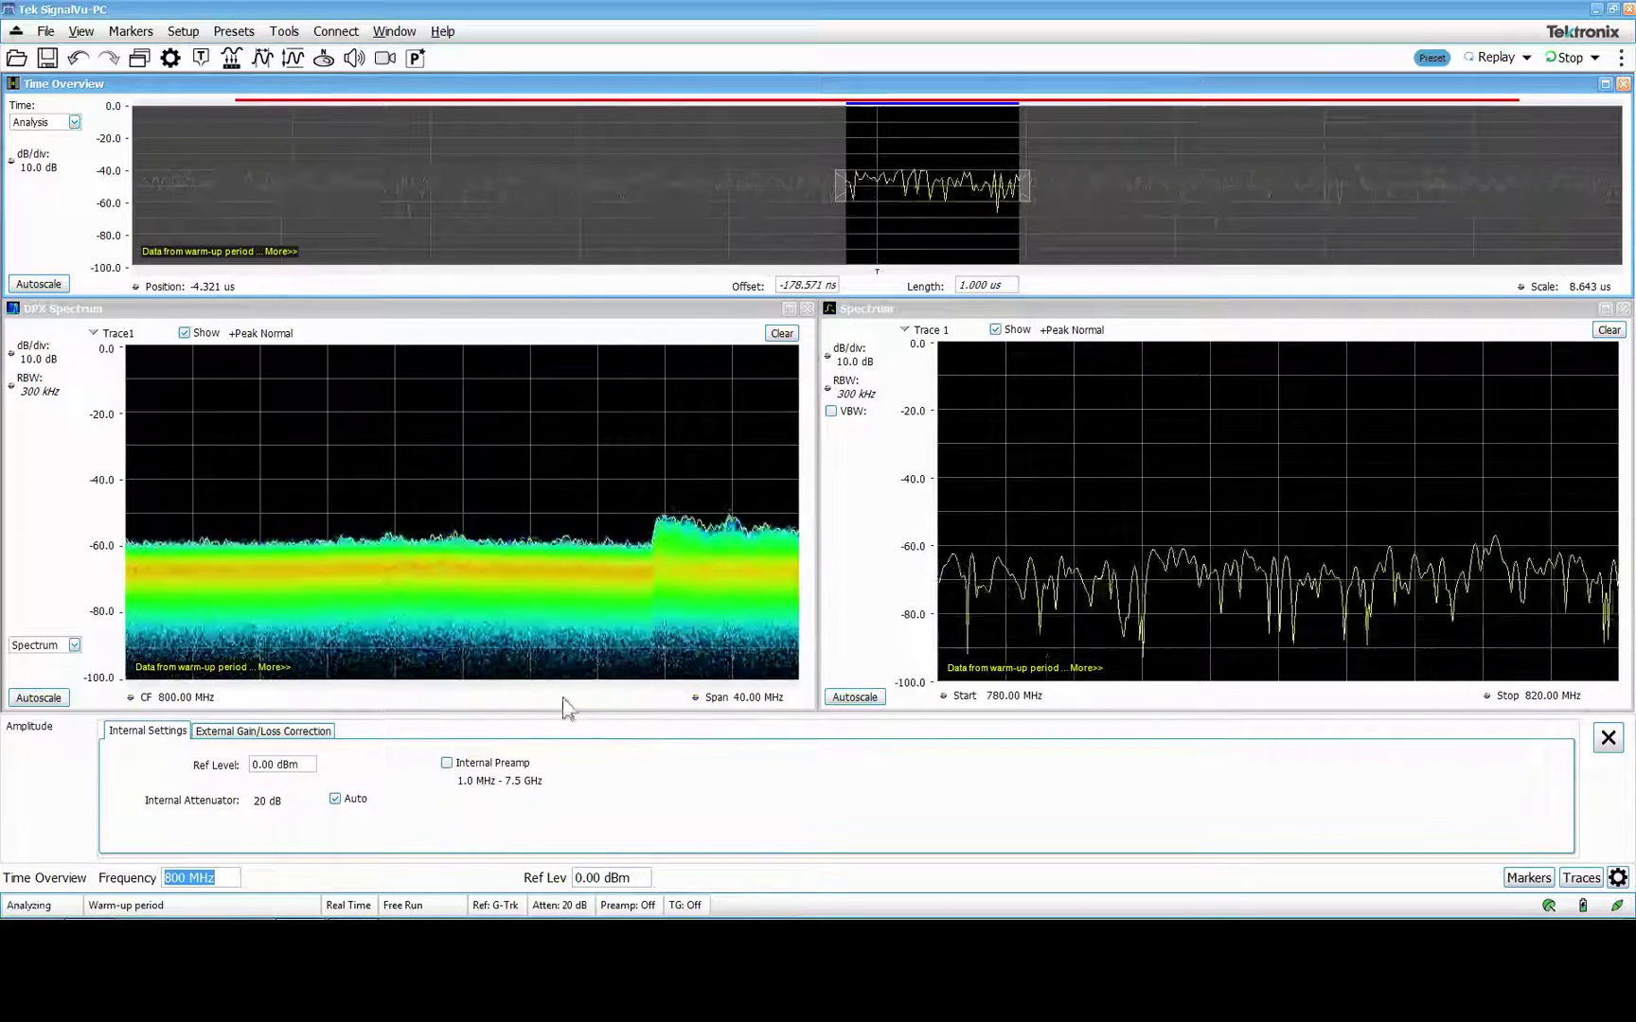
{"action": "left_click", "coordinate": [449, 765]}
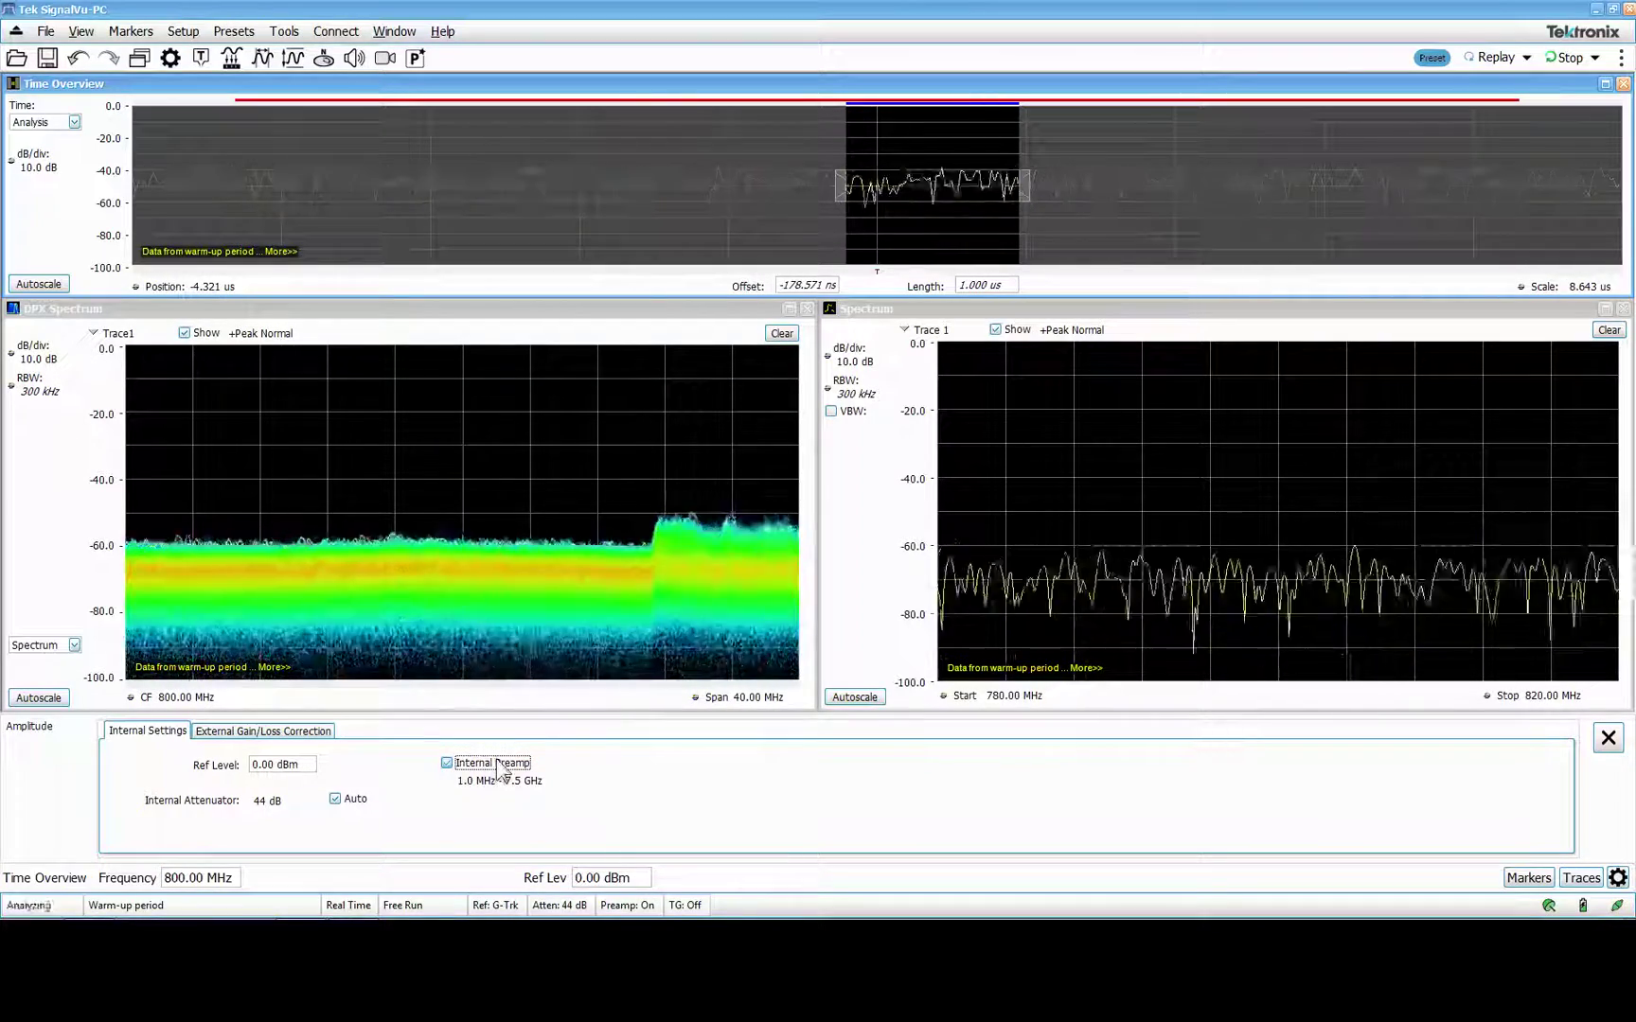
{"action": "left_click", "coordinate": [642, 877]}
{"action": "type", "text": "-30"}
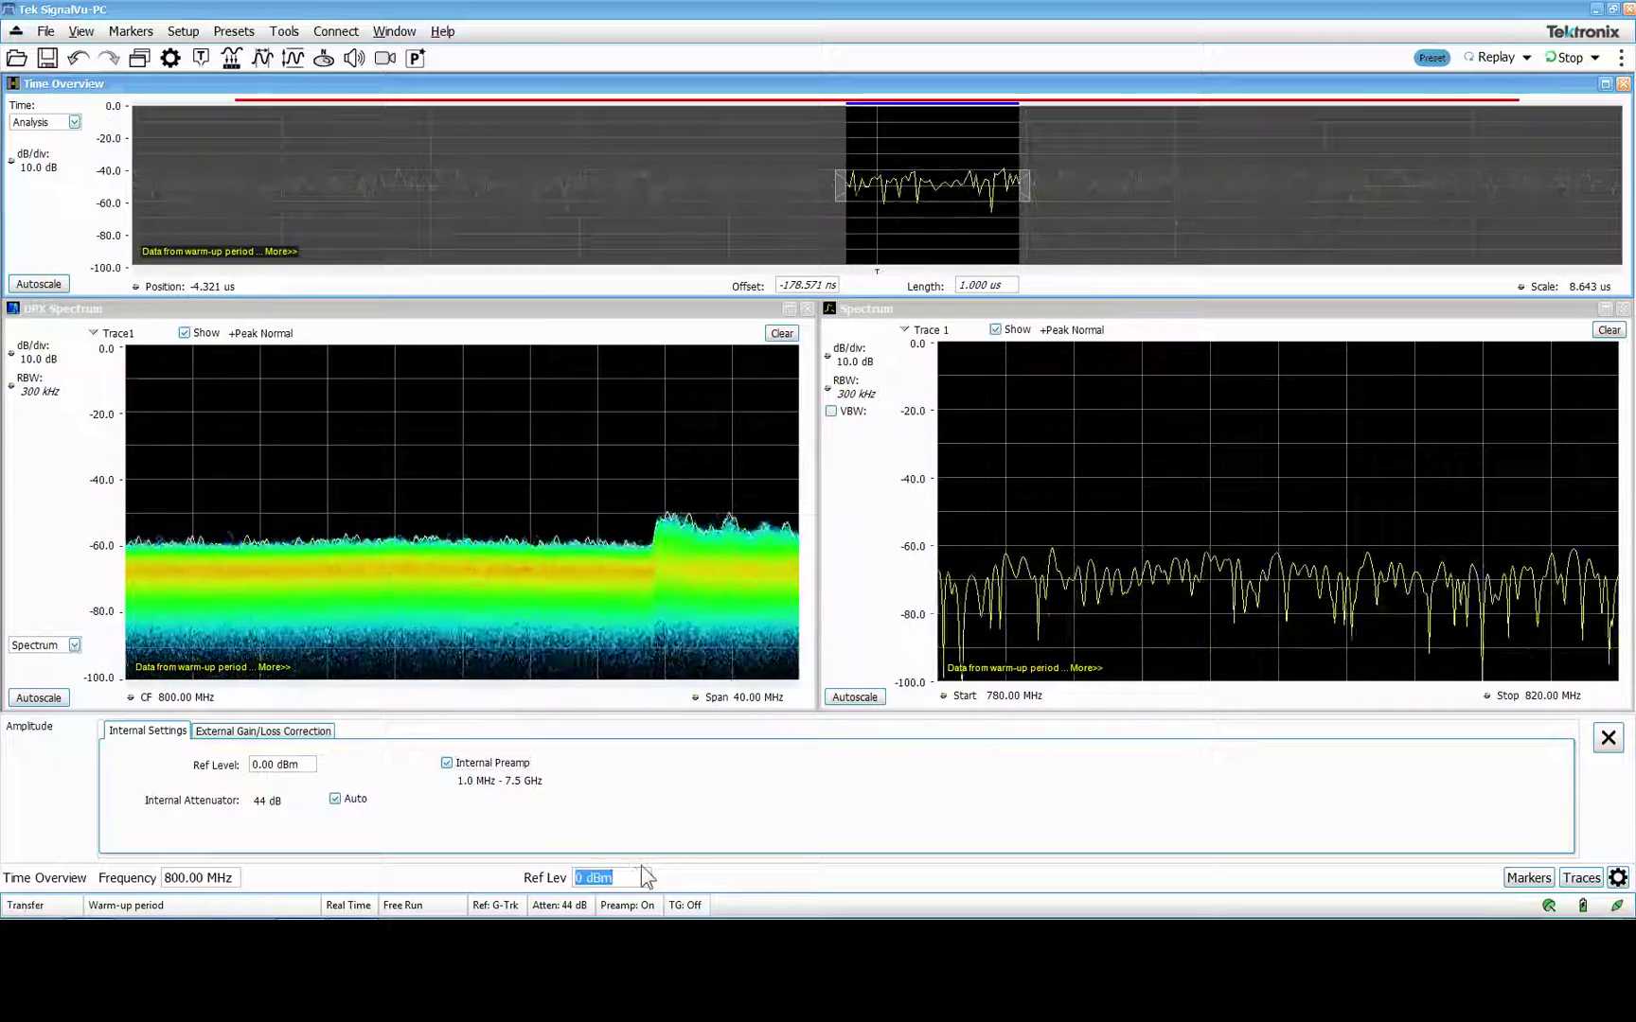
{"action": "key", "text": "Return"}
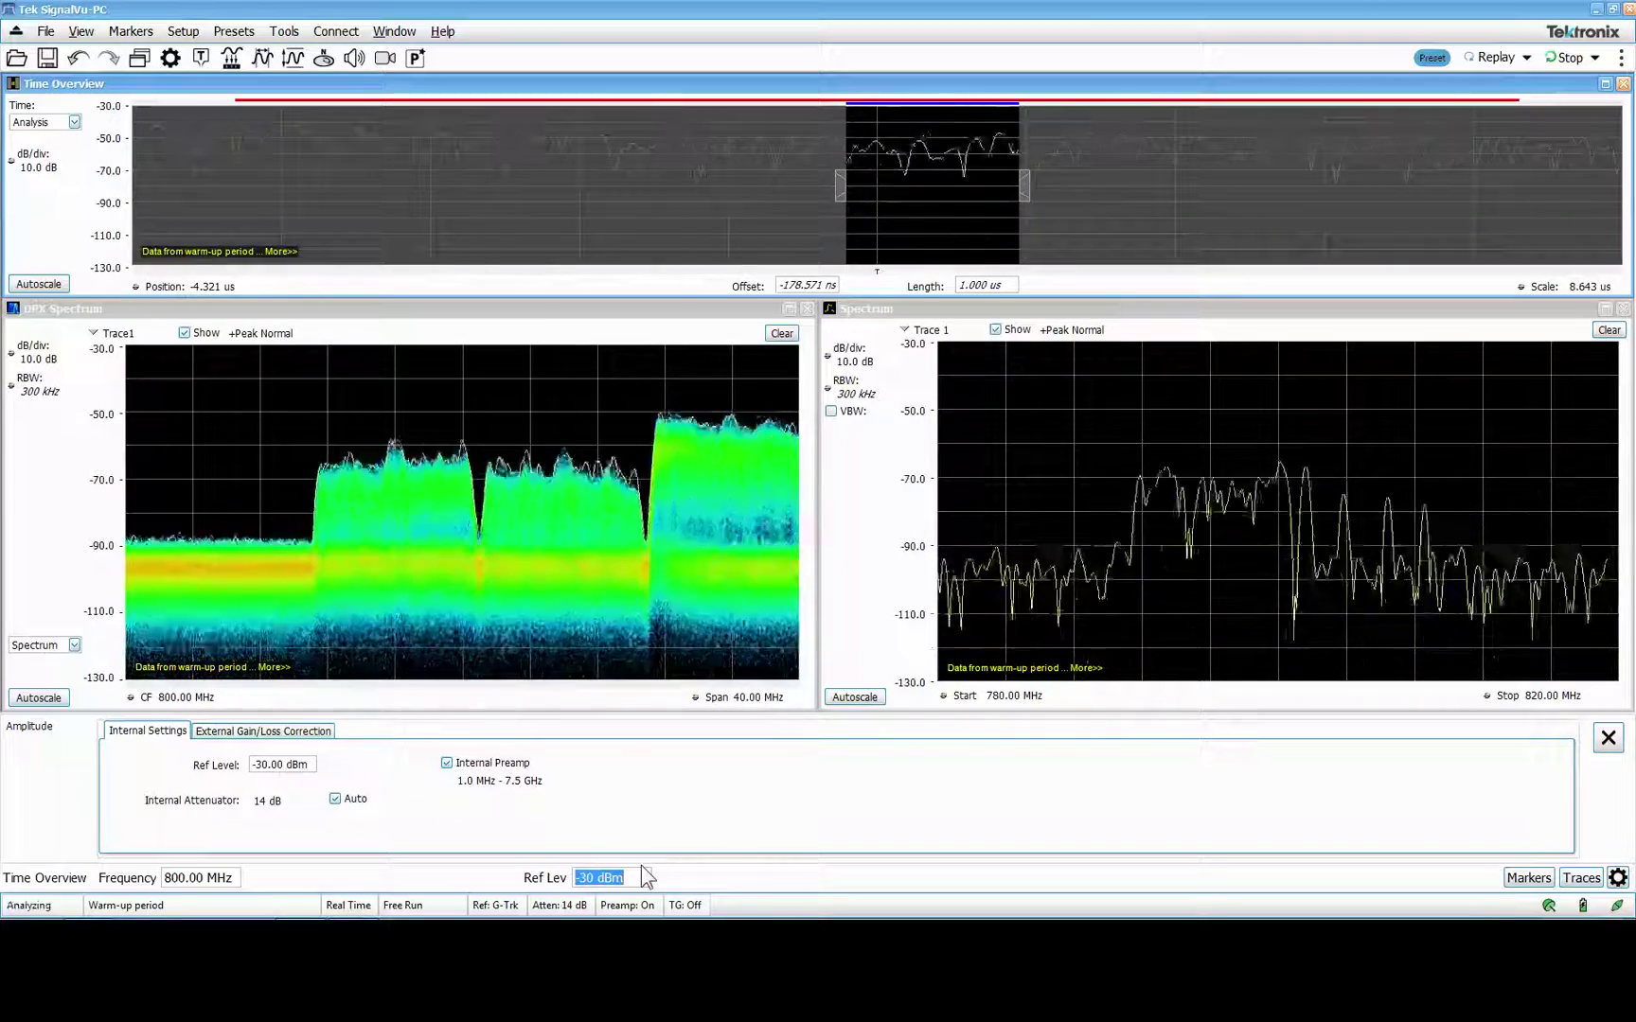
Step: Set the Time Overview analysis length to 5 ms
{"action": "left_click", "coordinate": [984, 285]}
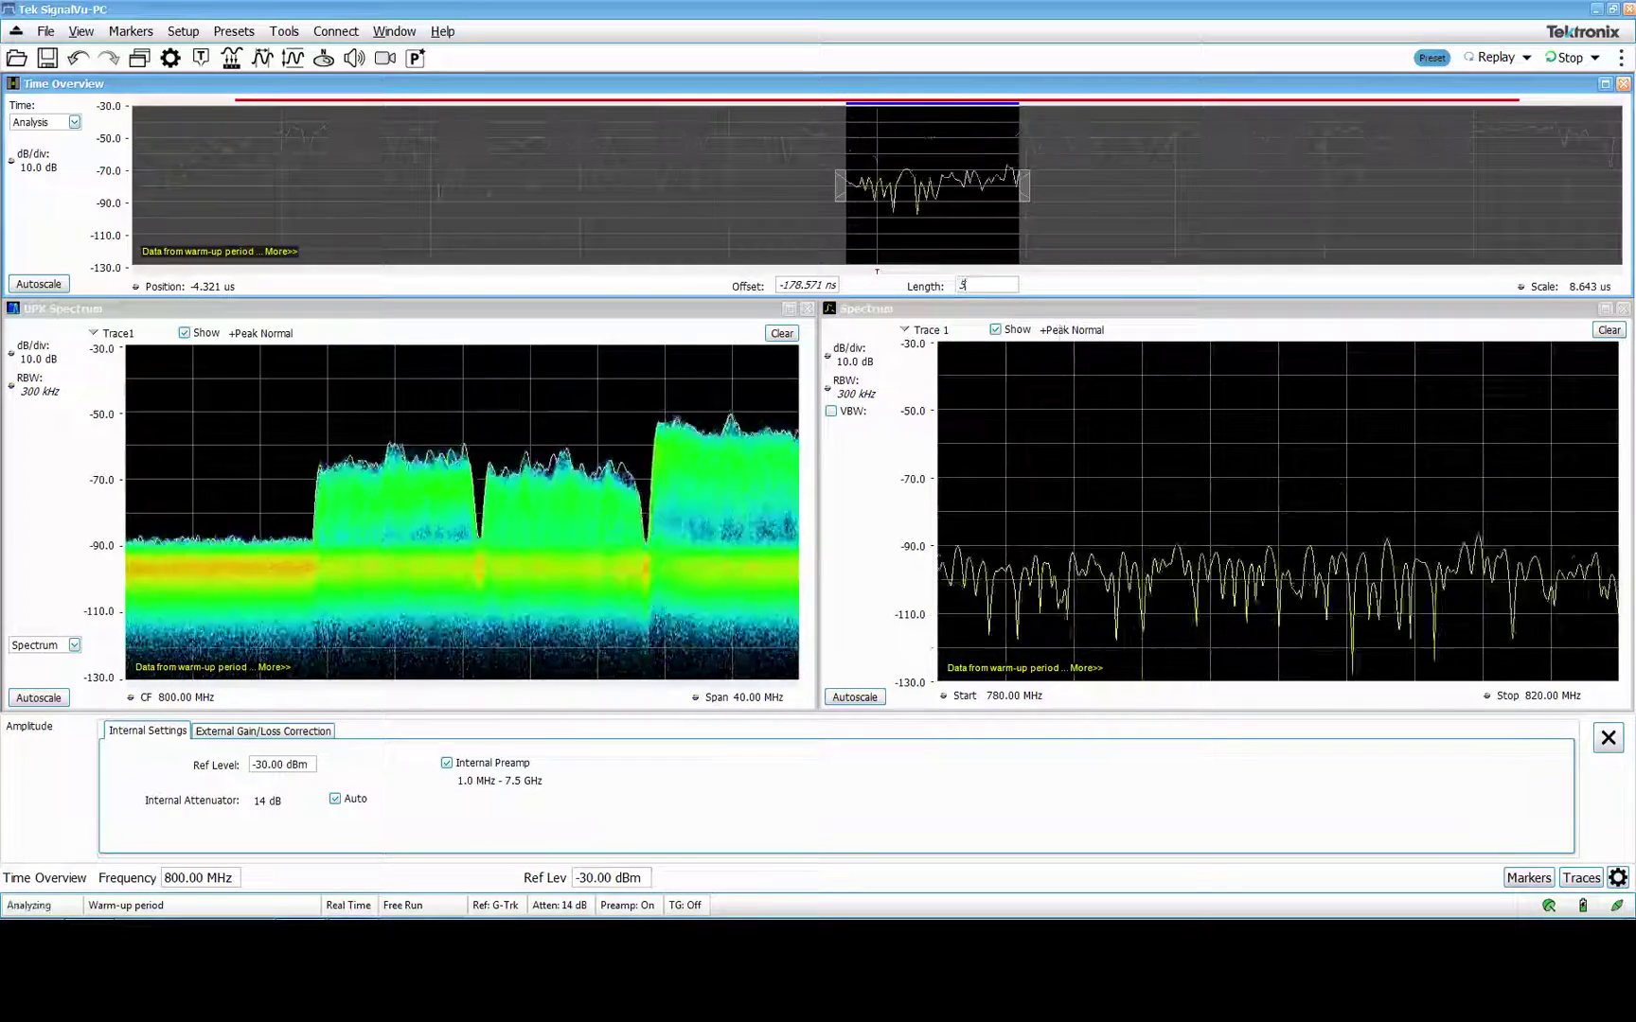
{"action": "type", "text": "5m"}
{"action": "key", "text": "Return"}
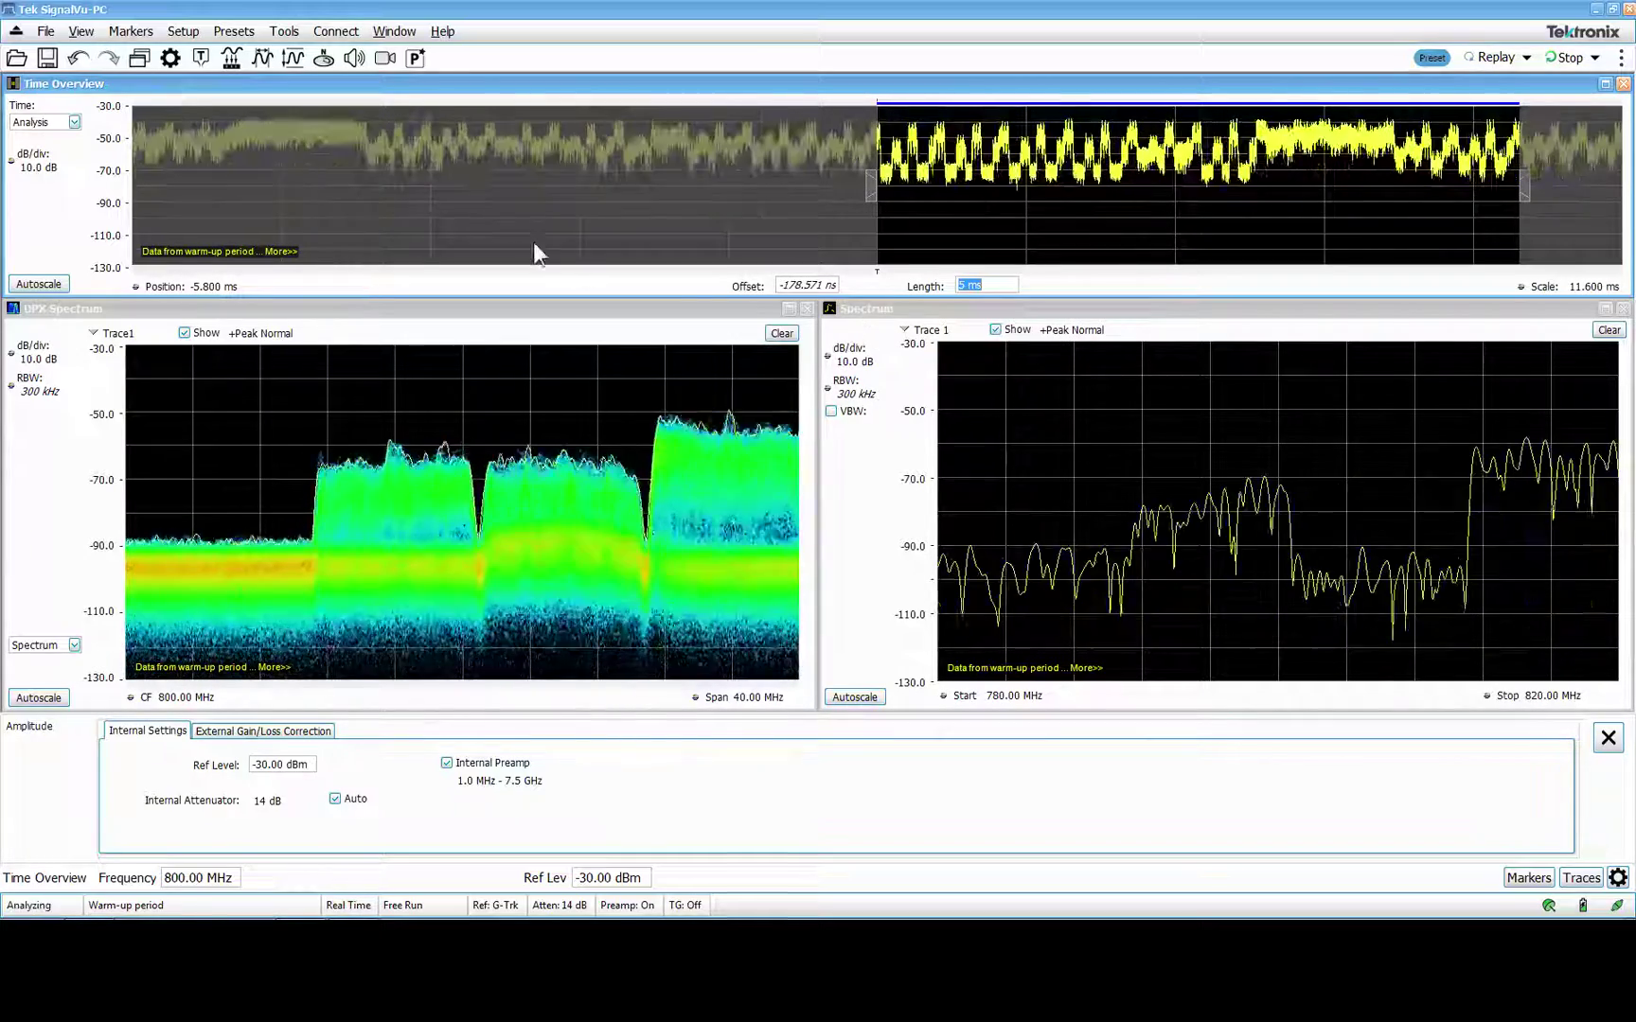
Step: Switch to triggered acquisition on rising RF power and lower the trigger level to -38 dBm
{"action": "left_click", "coordinate": [204, 60]}
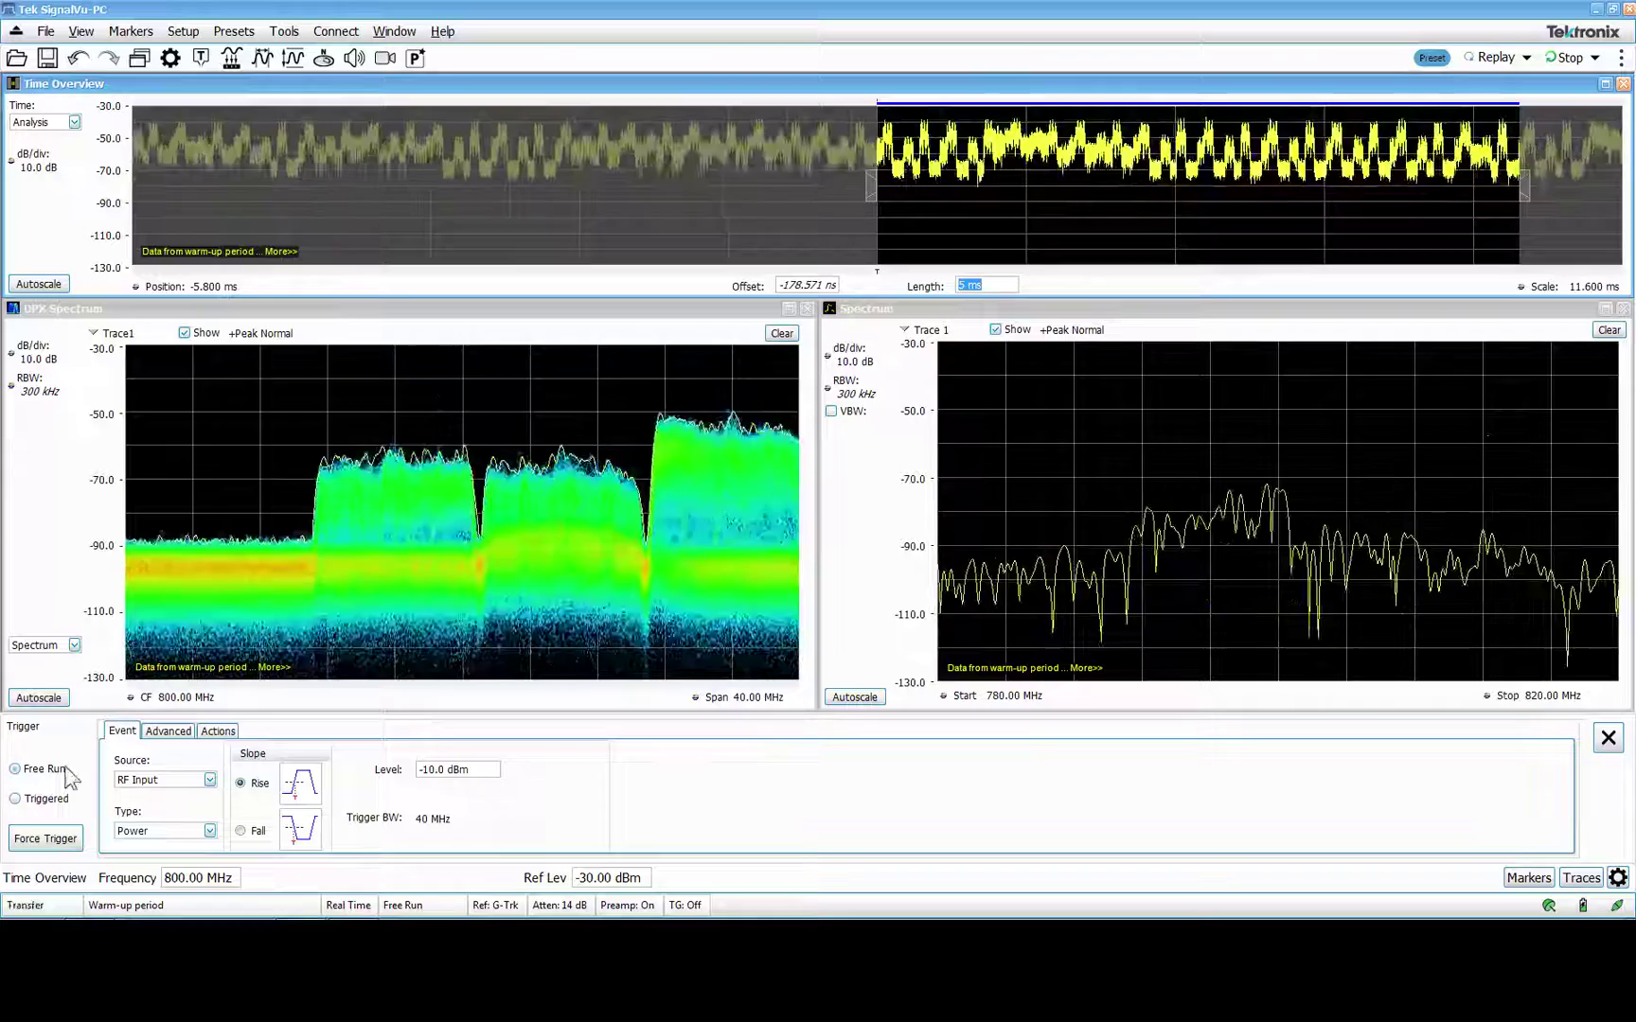
{"action": "left_click", "coordinate": [478, 769]}
{"action": "left_click", "coordinate": [478, 768]}
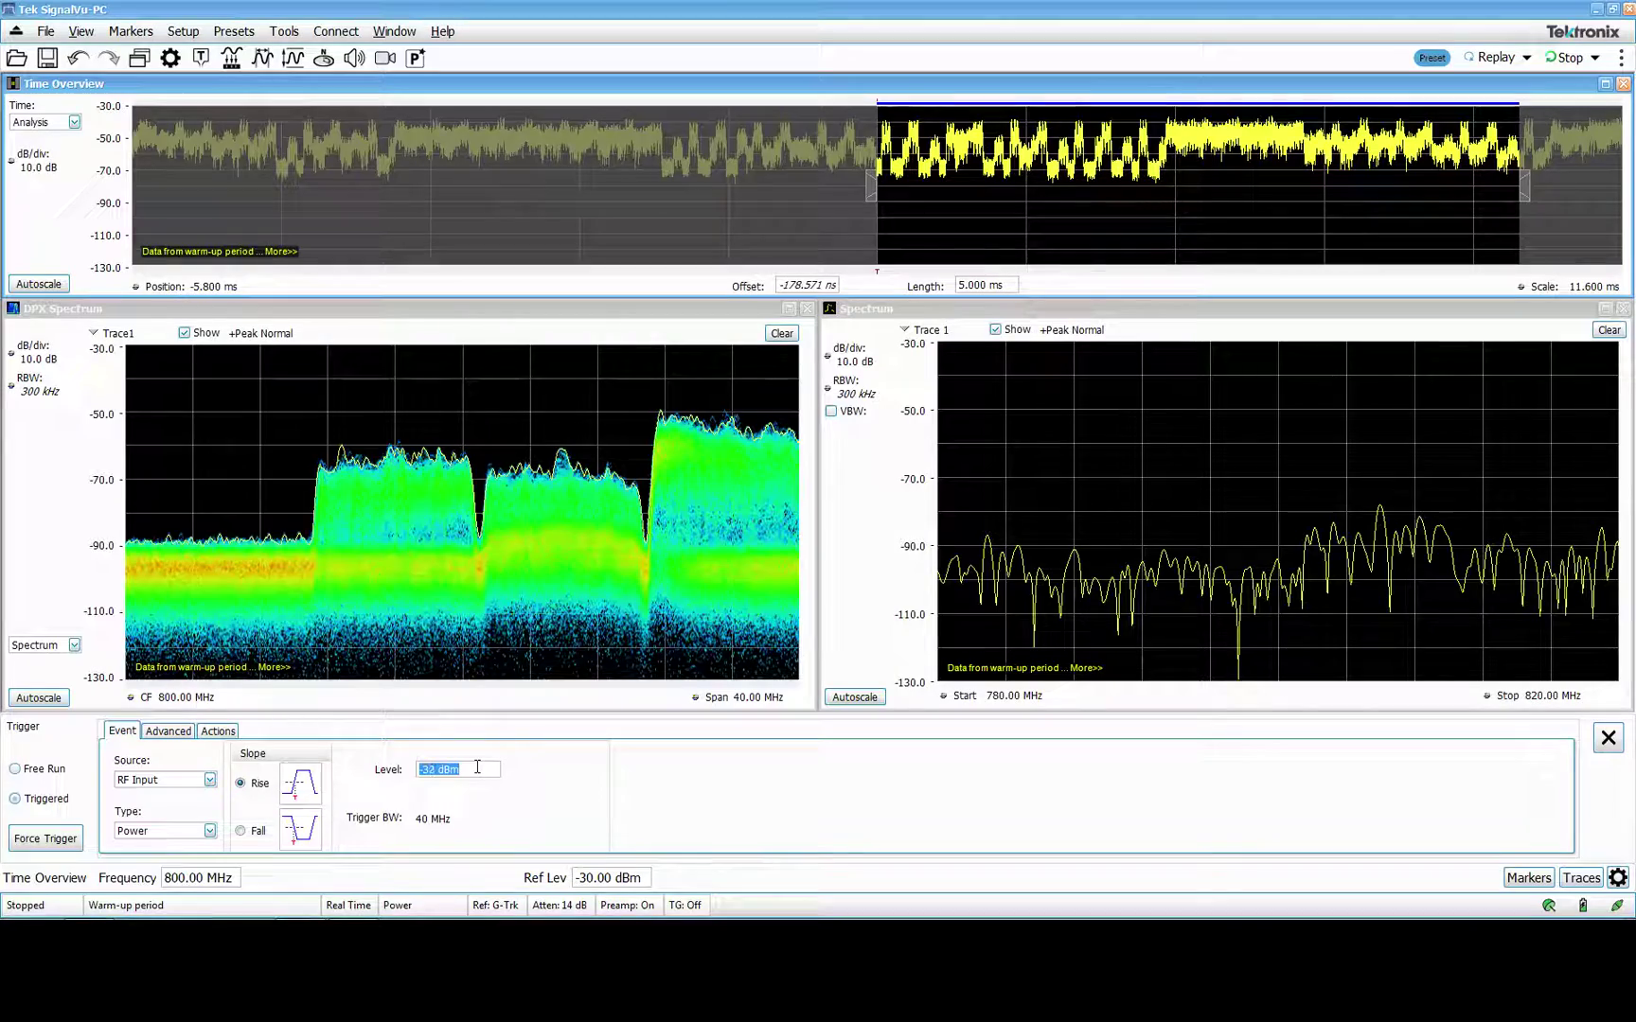
{"action": "scroll", "coordinate": [478, 769], "scroll_direction": "down", "scroll_amount": 3}
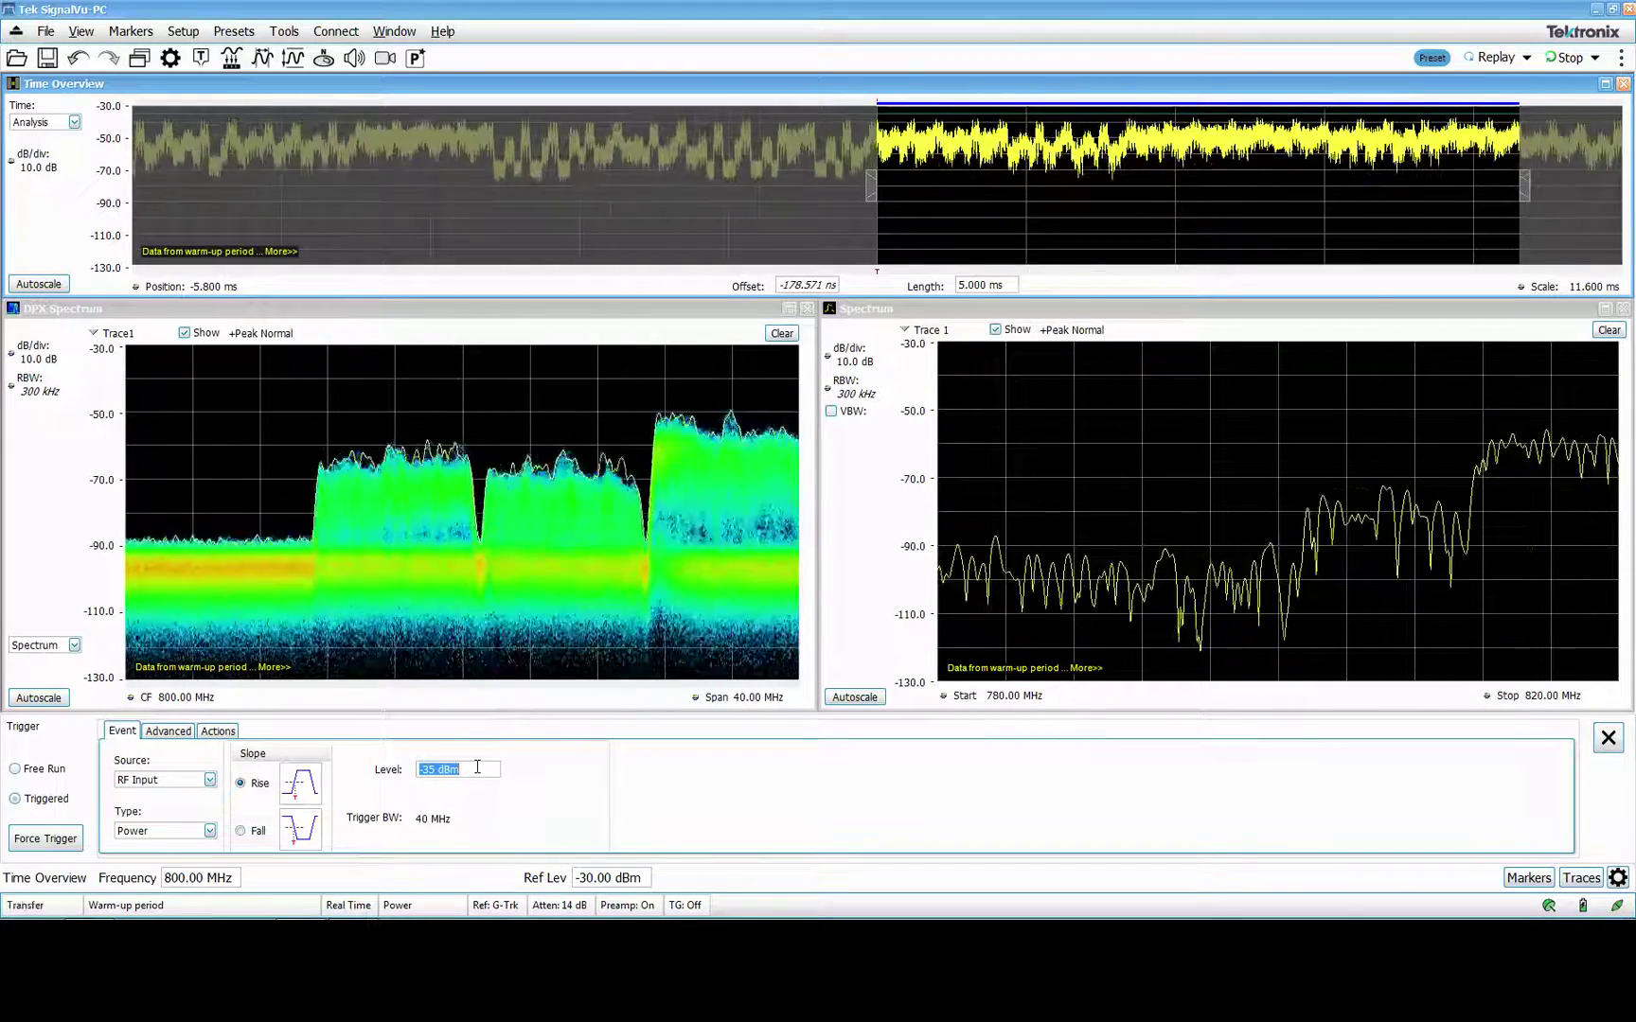
{"action": "scroll", "coordinate": [478, 767], "scroll_direction": "down", "scroll_amount": 3}
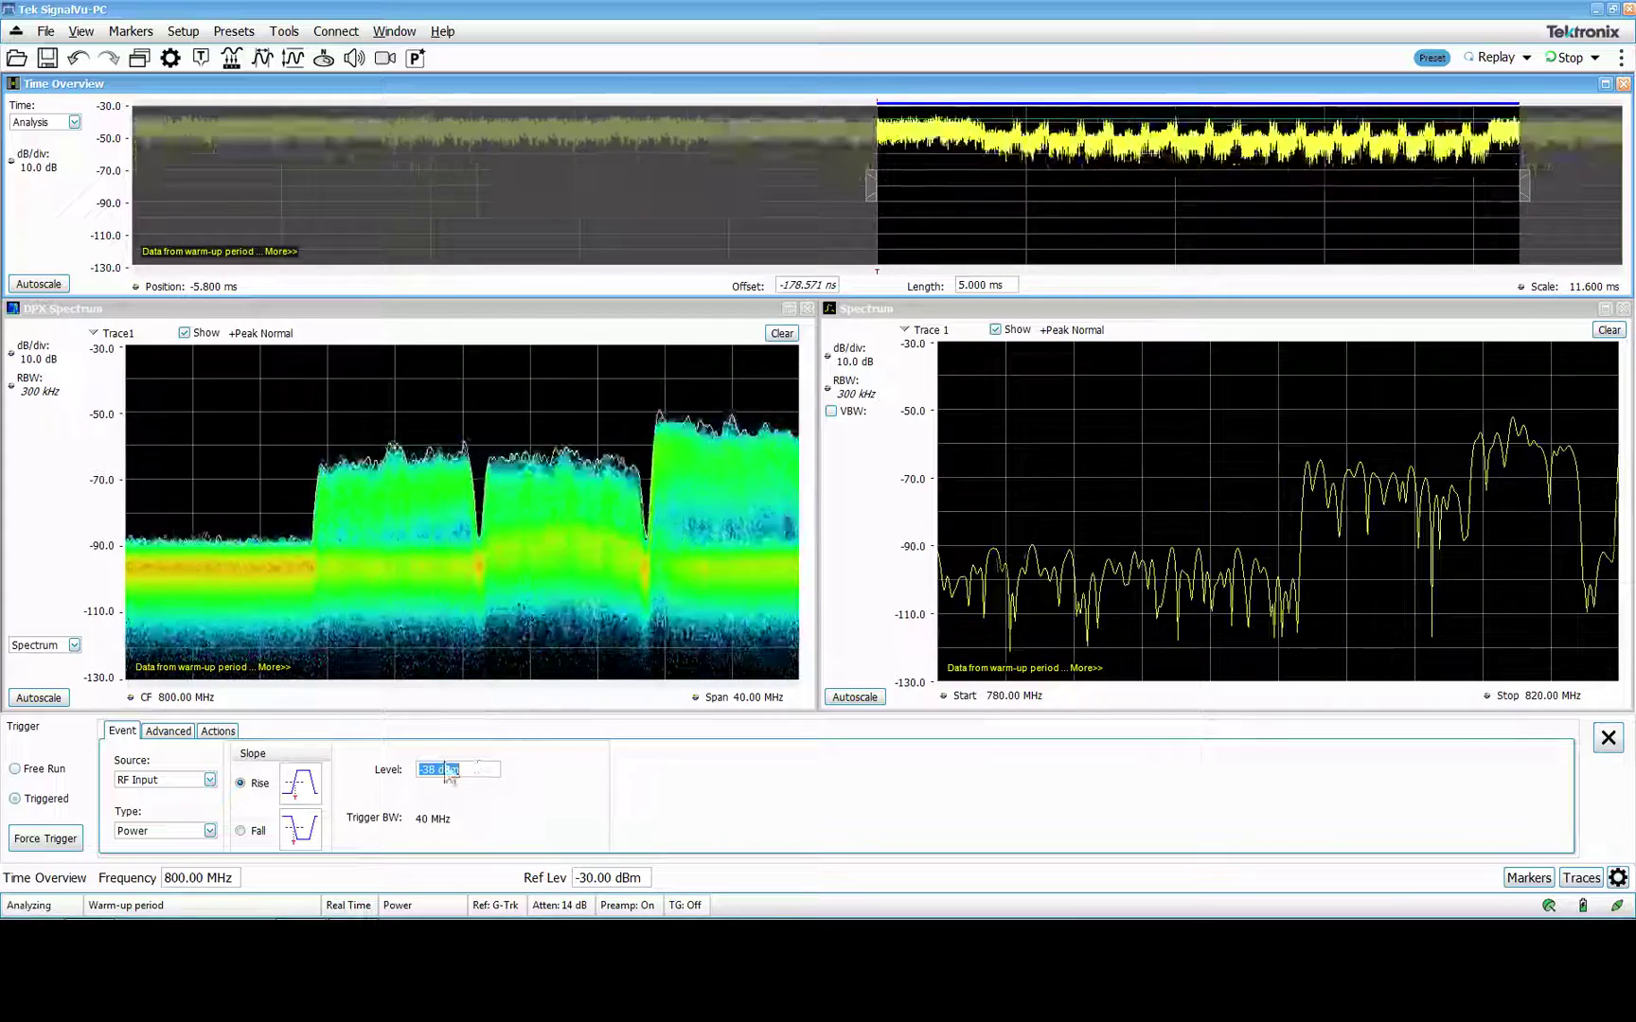
Step: Confirm GNSS/antenna lock and the GNSS frequency reference source, then close the settings panel
{"action": "left_click", "coordinate": [324, 61]}
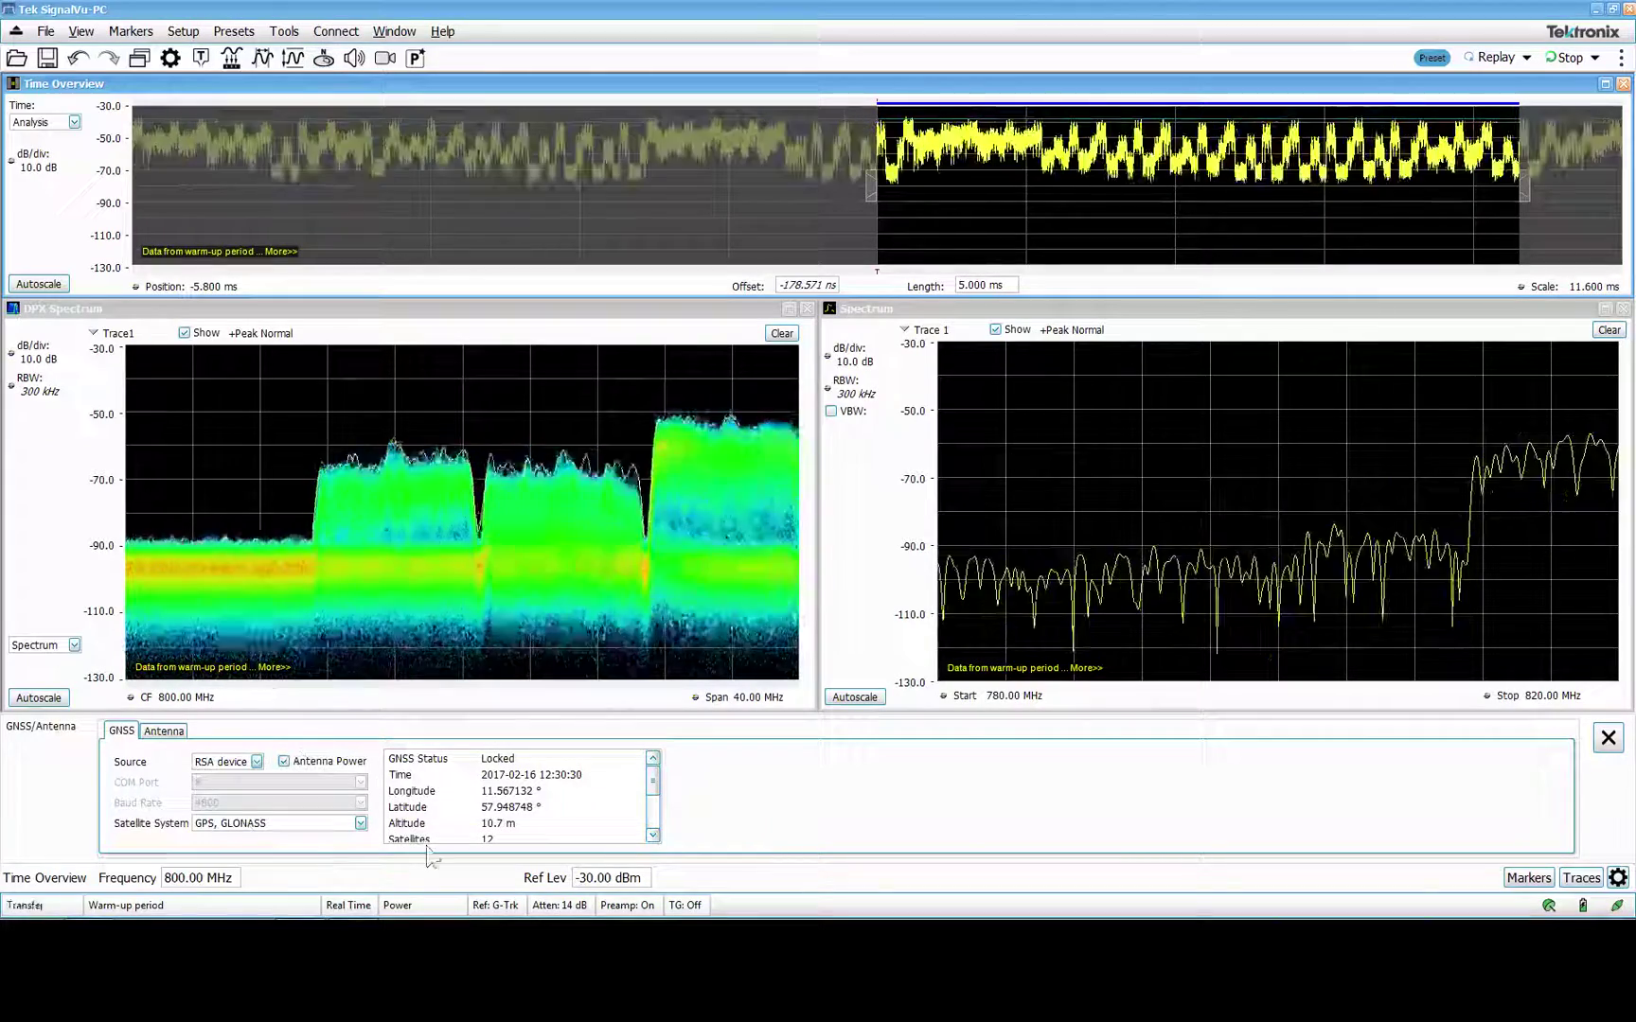
{"action": "left_click", "coordinate": [232, 60]}
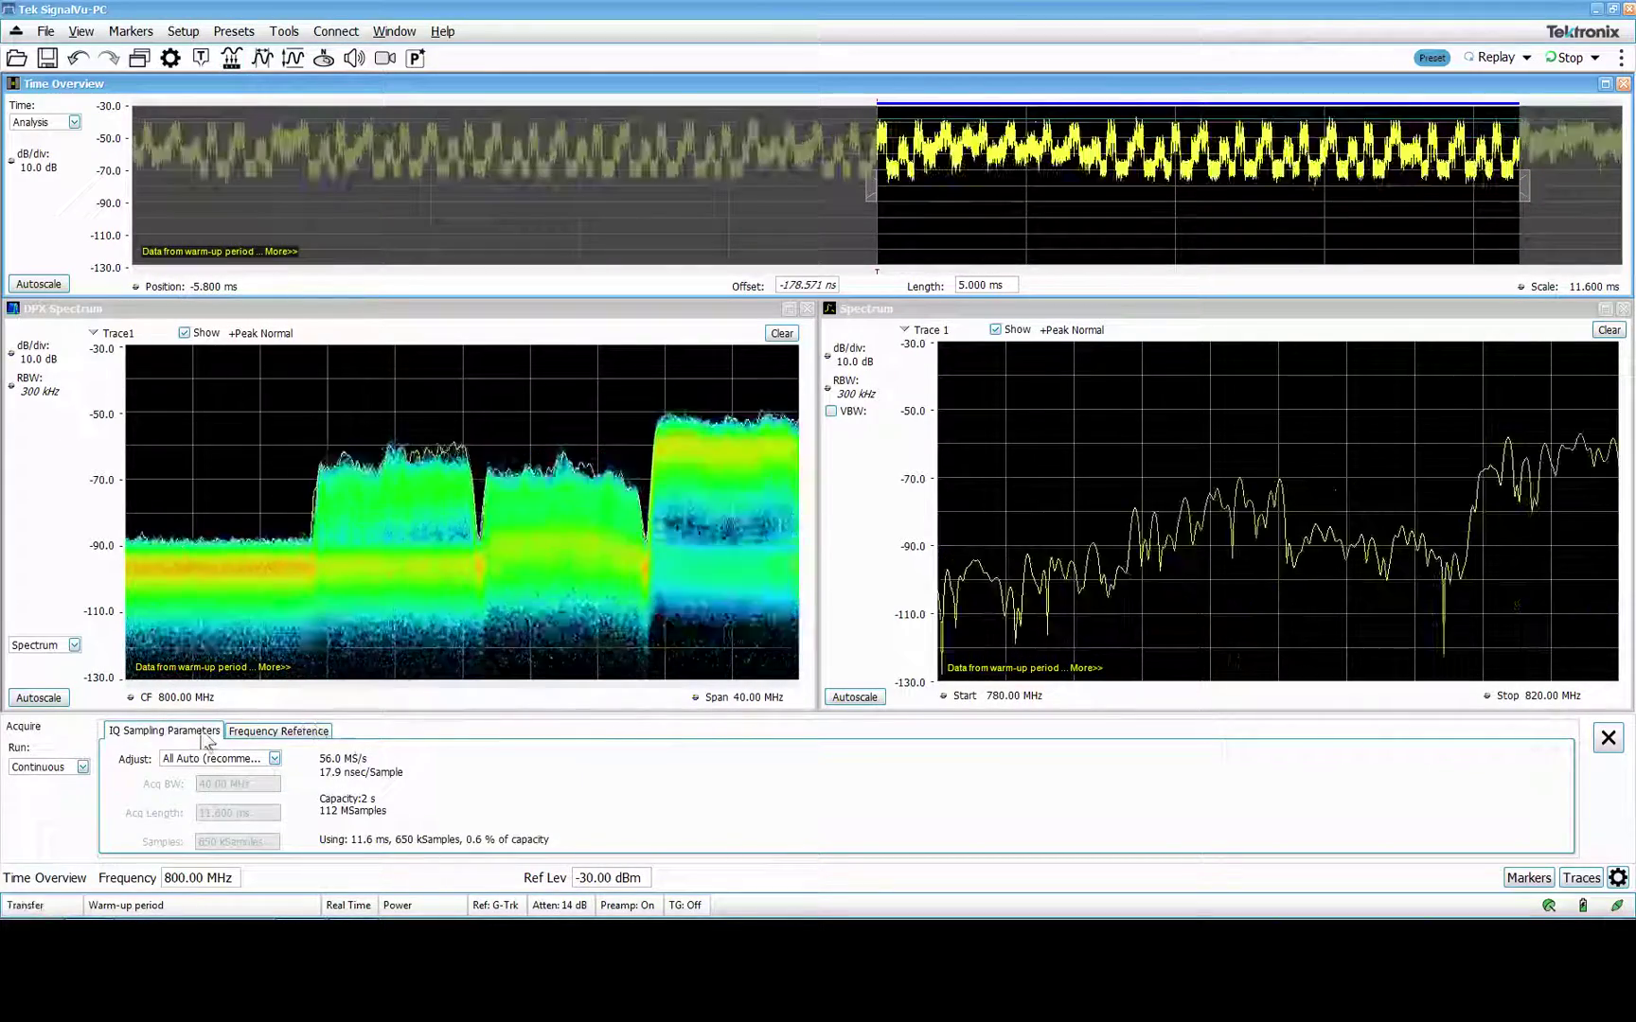
{"action": "left_click", "coordinate": [280, 732]}
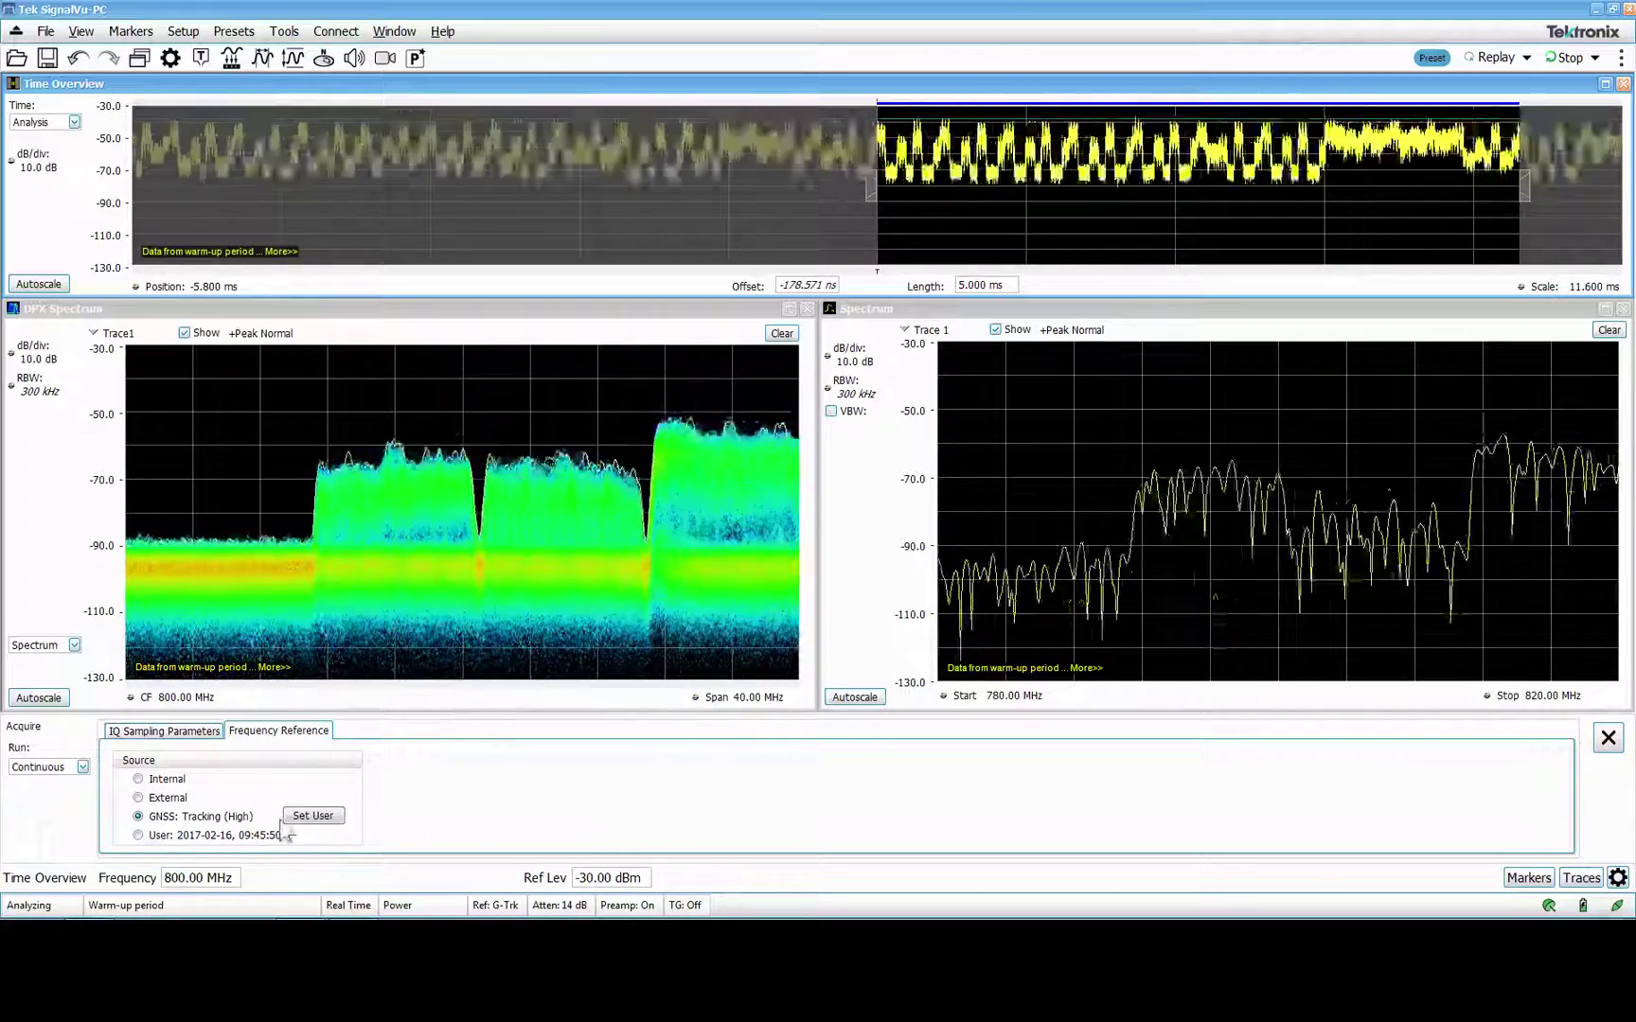
{"action": "left_click", "coordinate": [1607, 738]}
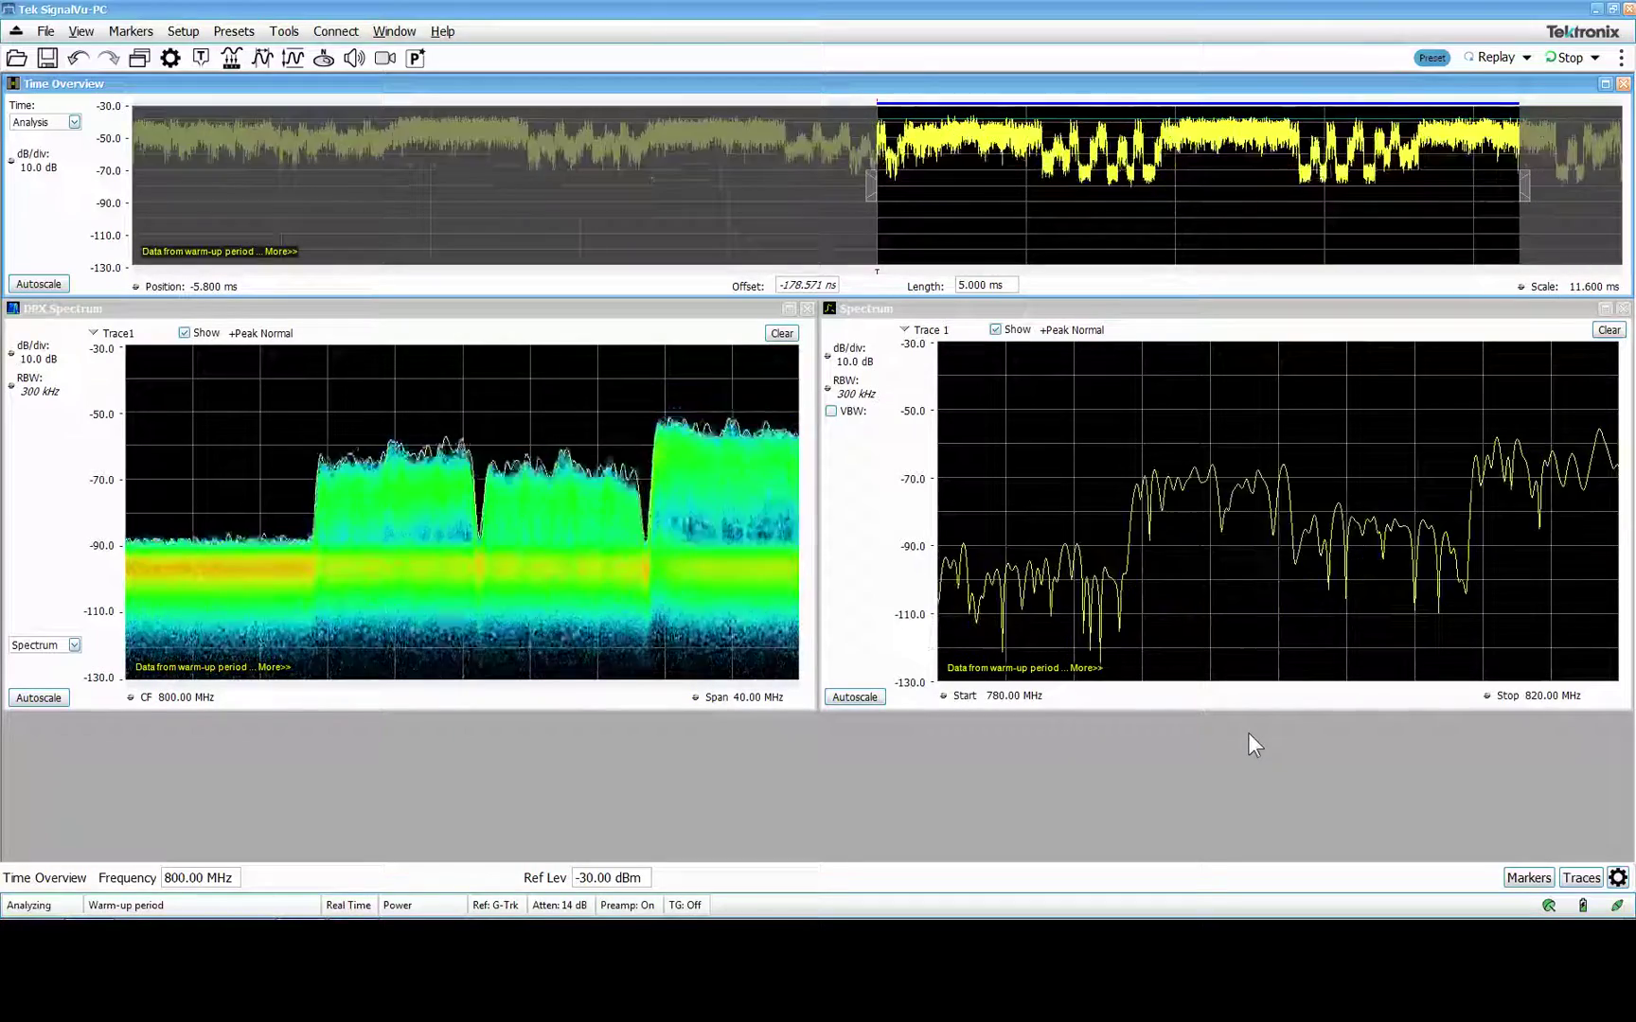
Step: Add the LTE Constellation display from the LTE Analysis group to the layout
{"action": "left_click", "coordinate": [140, 57]}
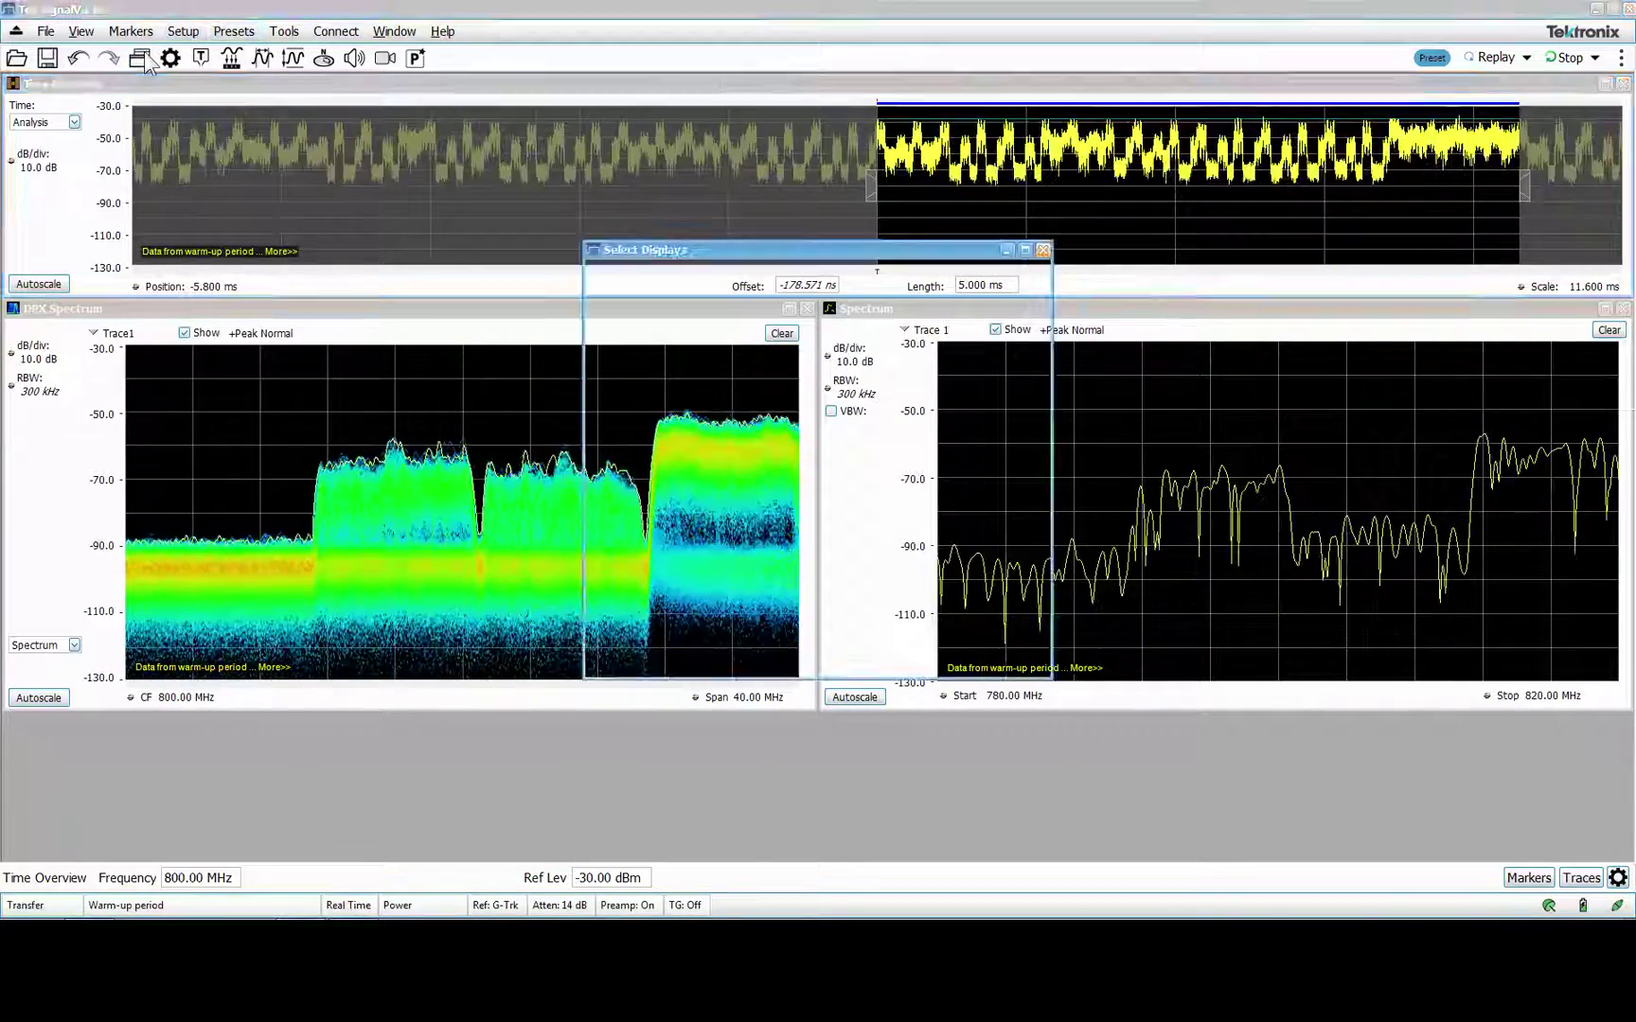
{"action": "left_click", "coordinate": [634, 450]}
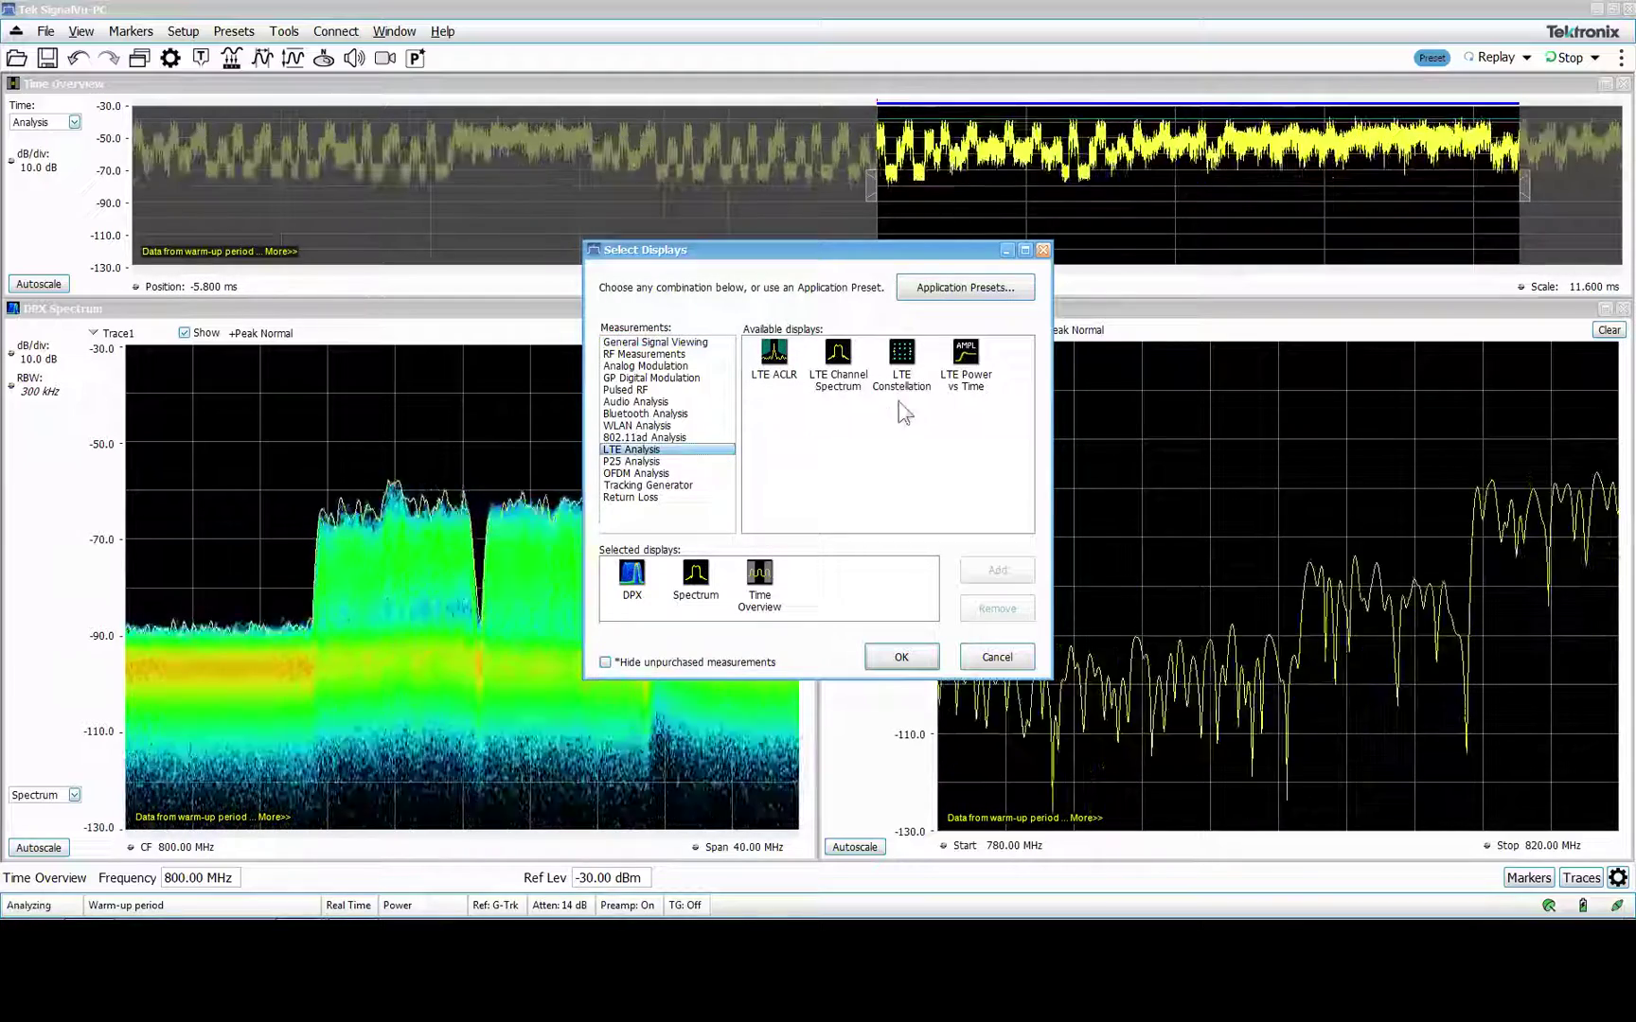
{"action": "double_click", "coordinate": [902, 357]}
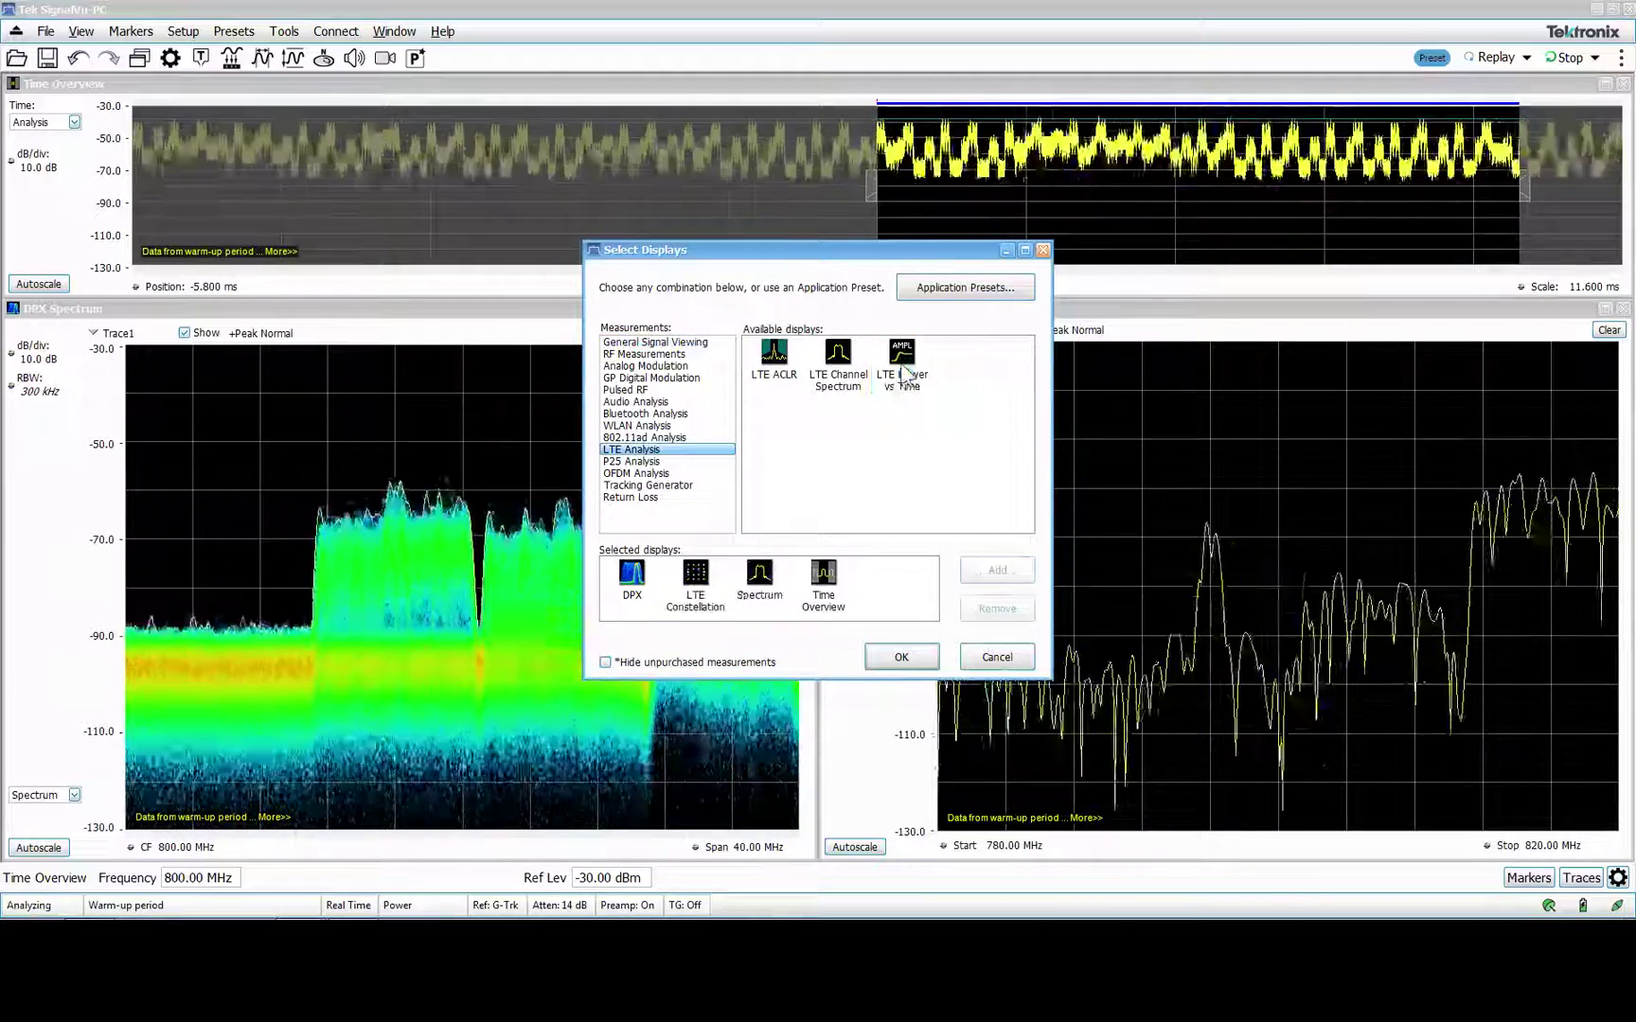
{"action": "left_click", "coordinate": [902, 658]}
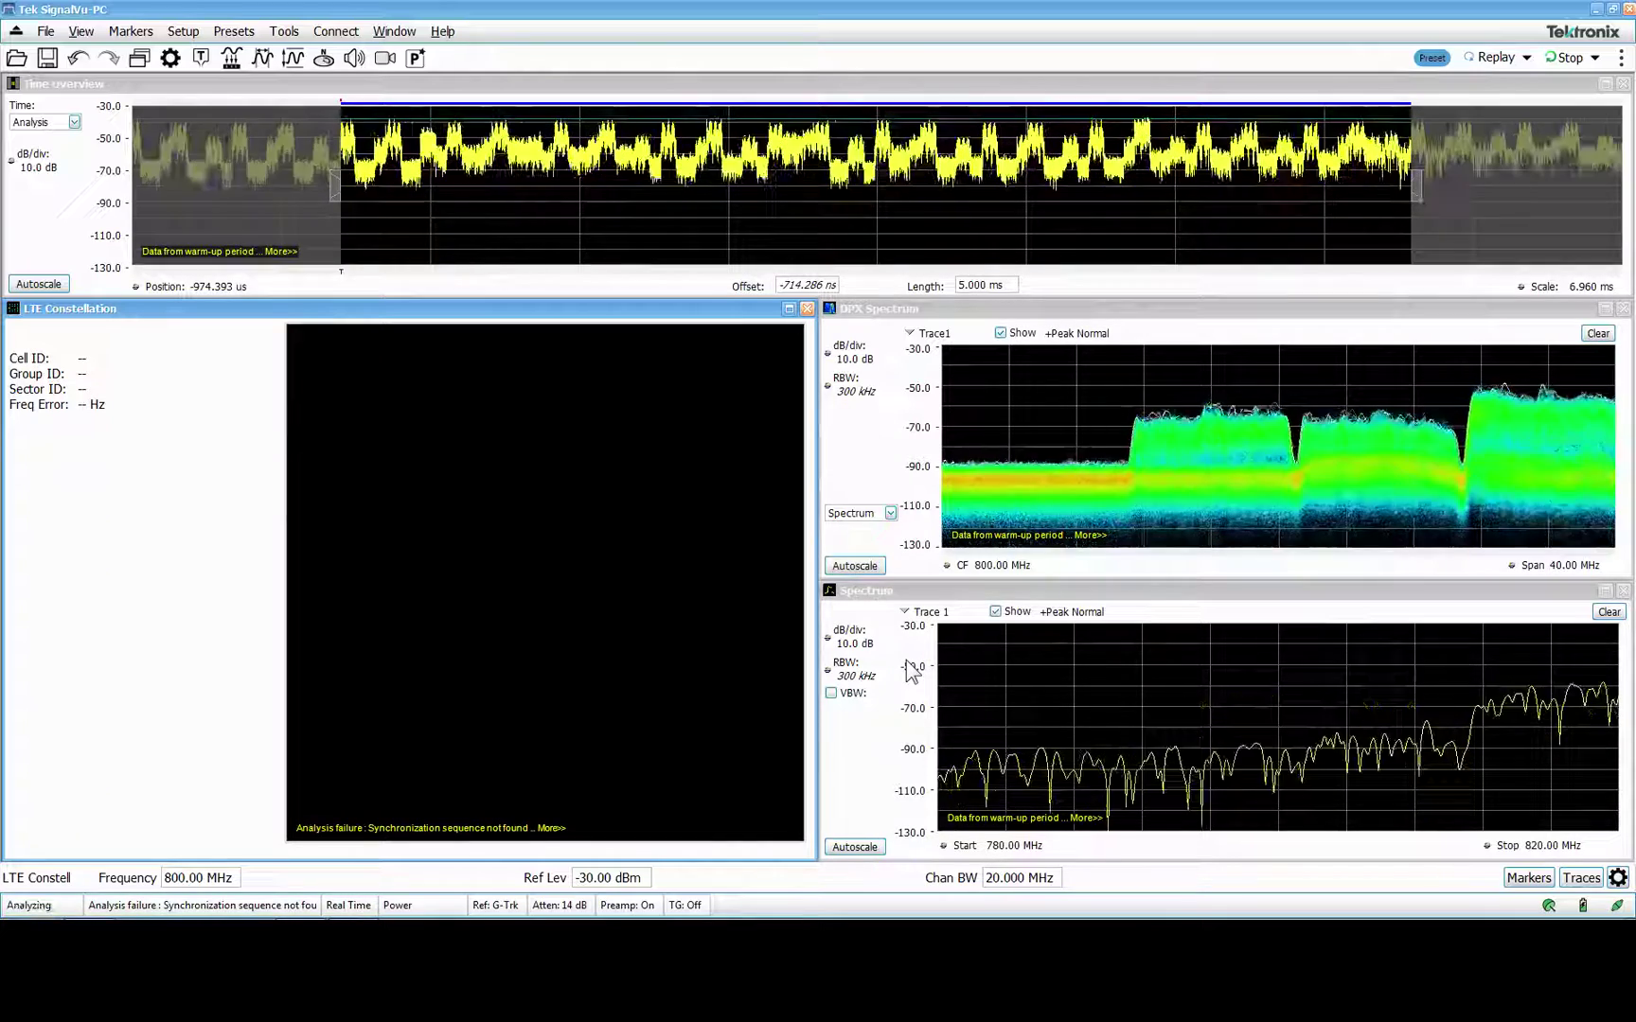
Step: Retune the centre frequency through 802 and 806 MHz up to 816 MHz until the constellation decodes Cell ID 98
{"action": "left_click", "coordinate": [203, 878]}
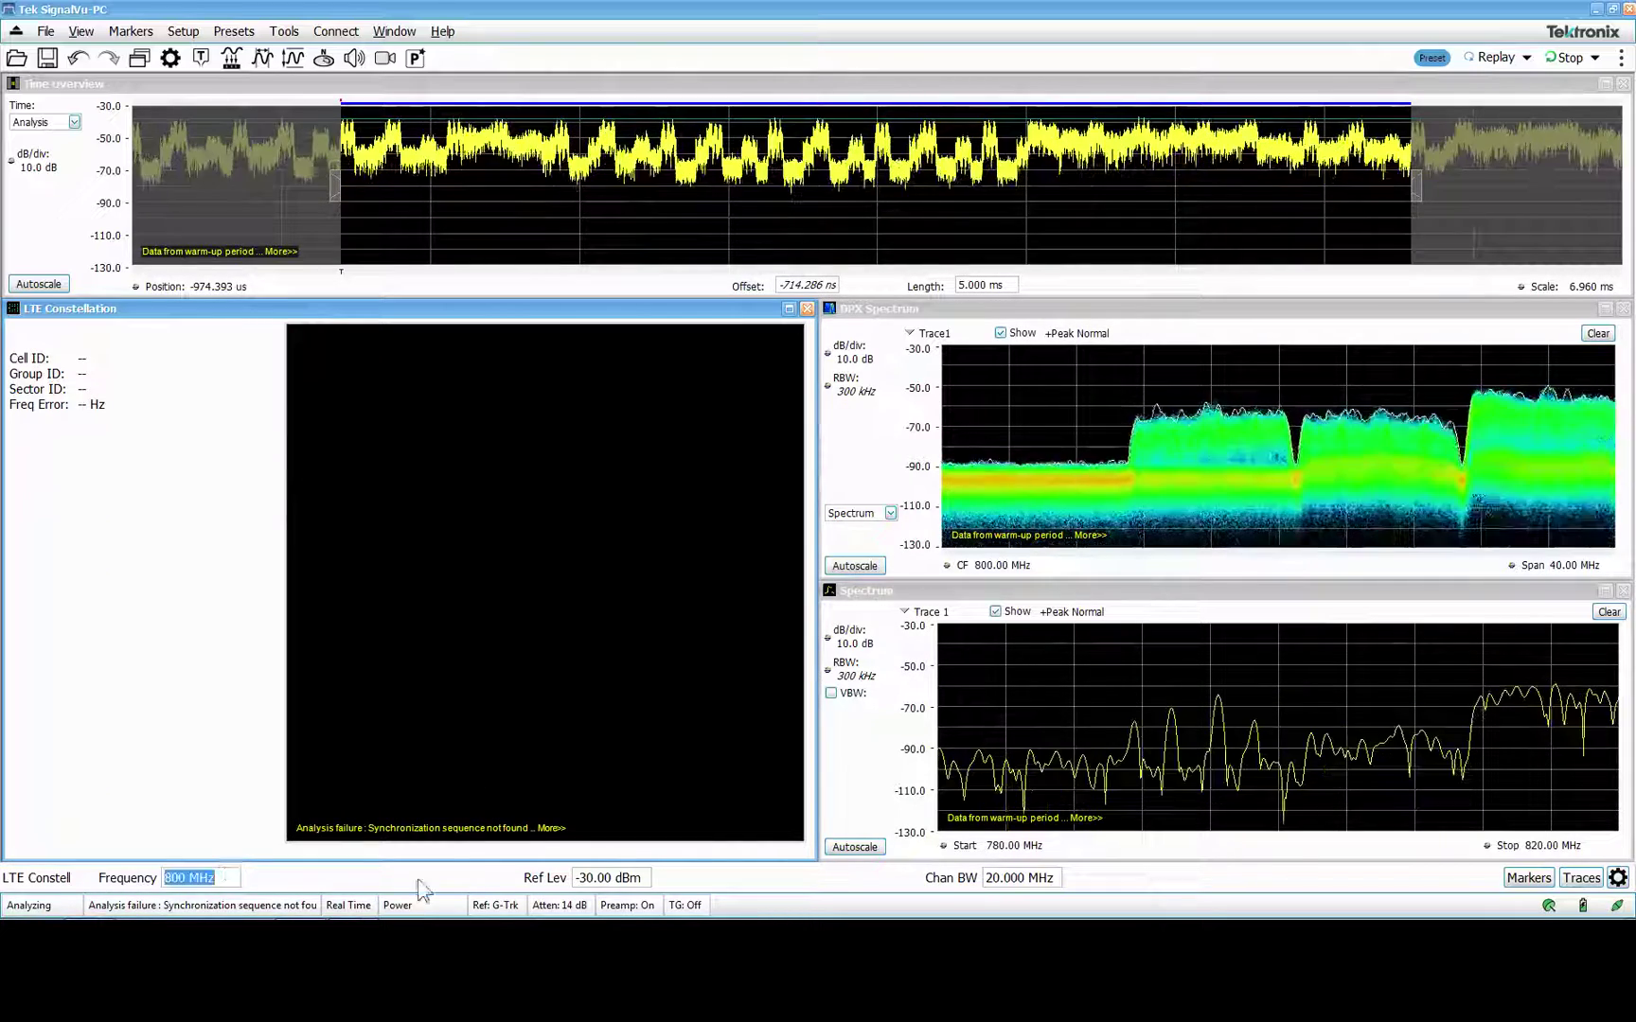
{"action": "type", "text": "802"}
{"action": "key", "text": "Return"}
{"action": "type", "text": "806"}
{"action": "key", "text": "Return"}
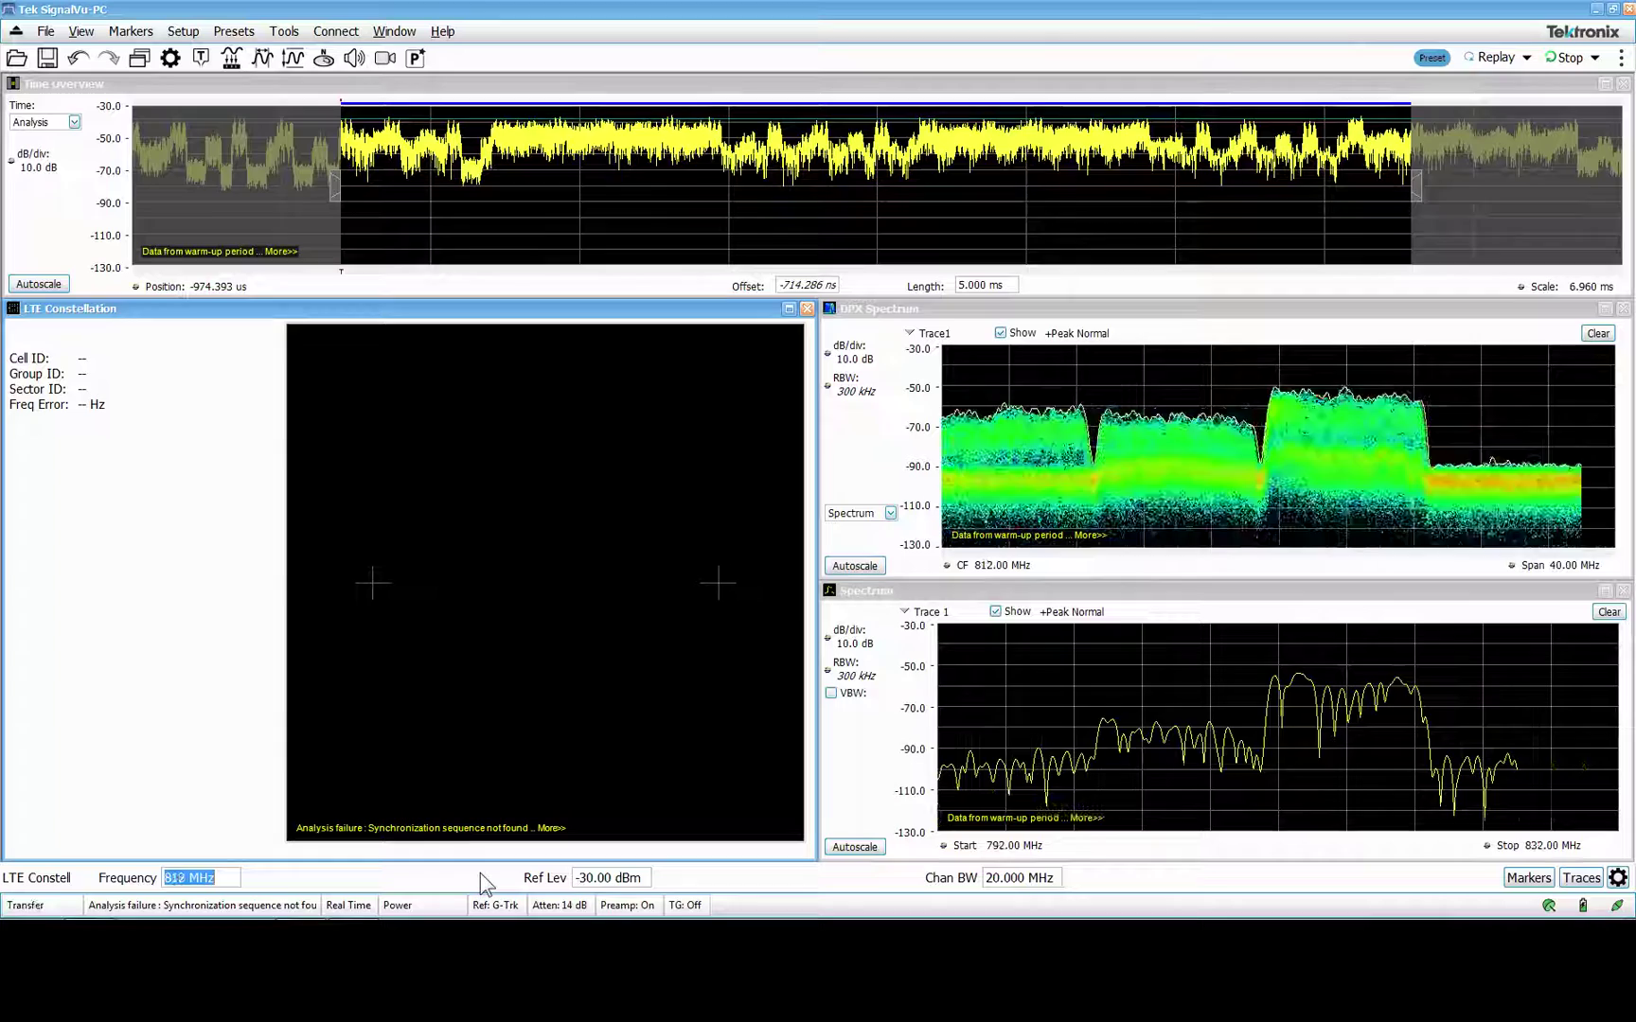
{"action": "key", "text": "Up"}
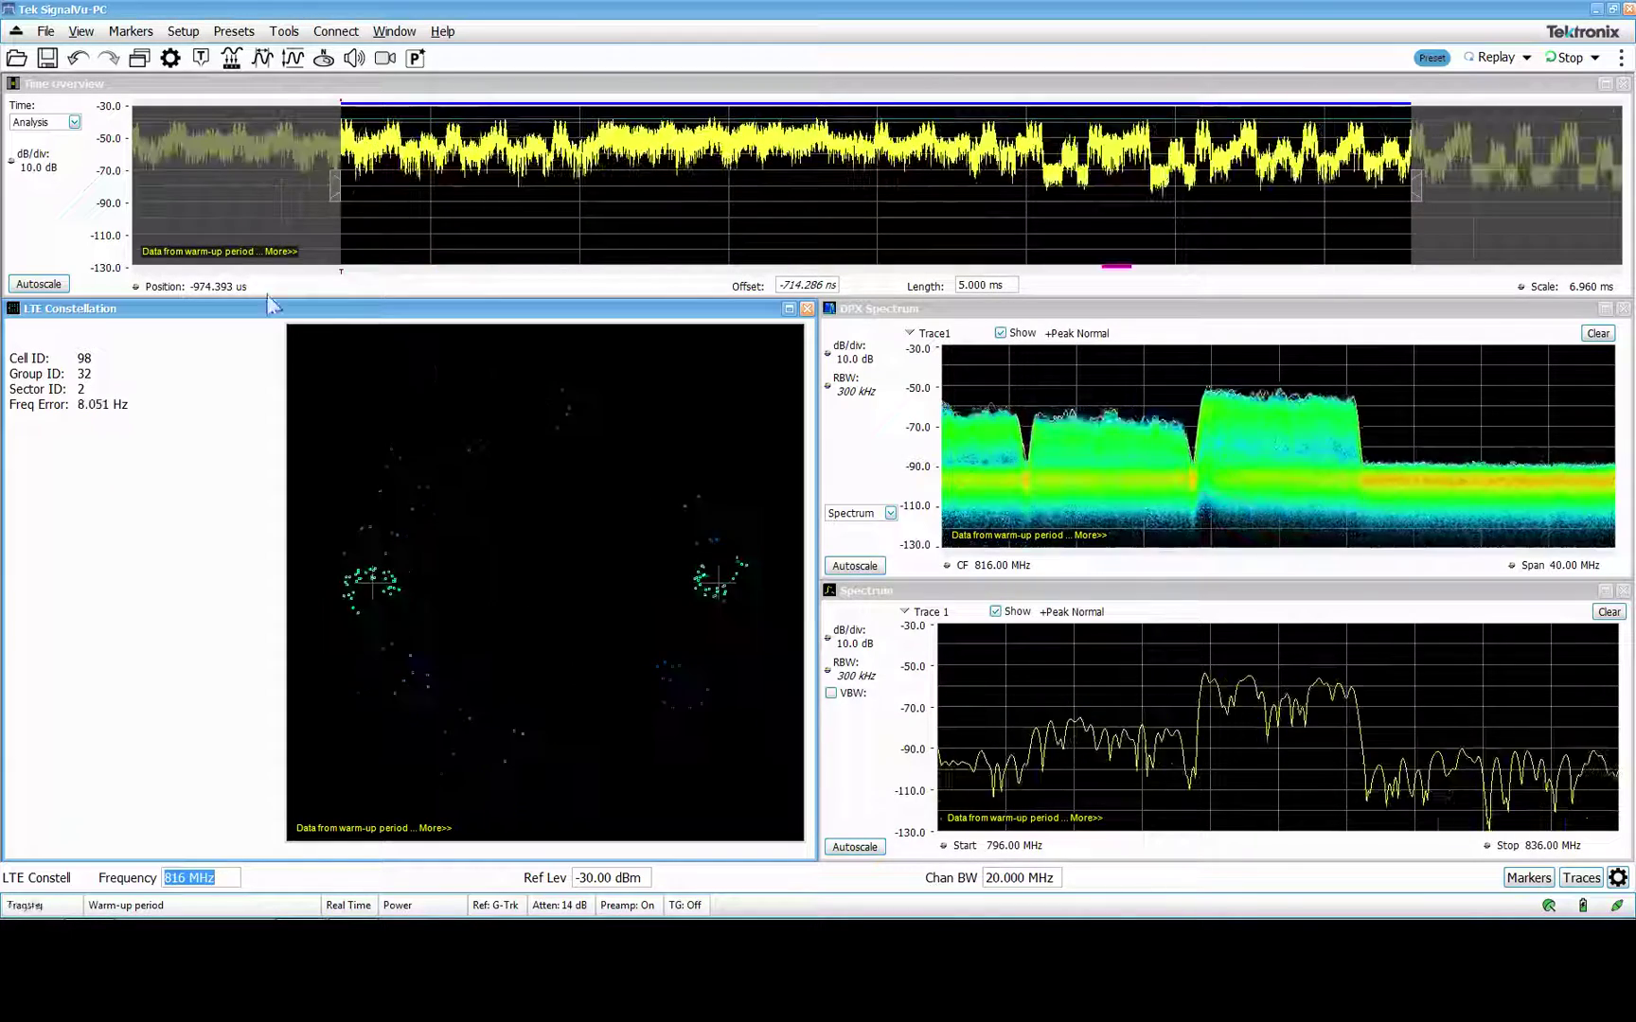
Step: Enable constellation equalization, set a 1562.5-symbol analysis length, and bring back the trigger settings
{"action": "left_click", "coordinate": [170, 57]}
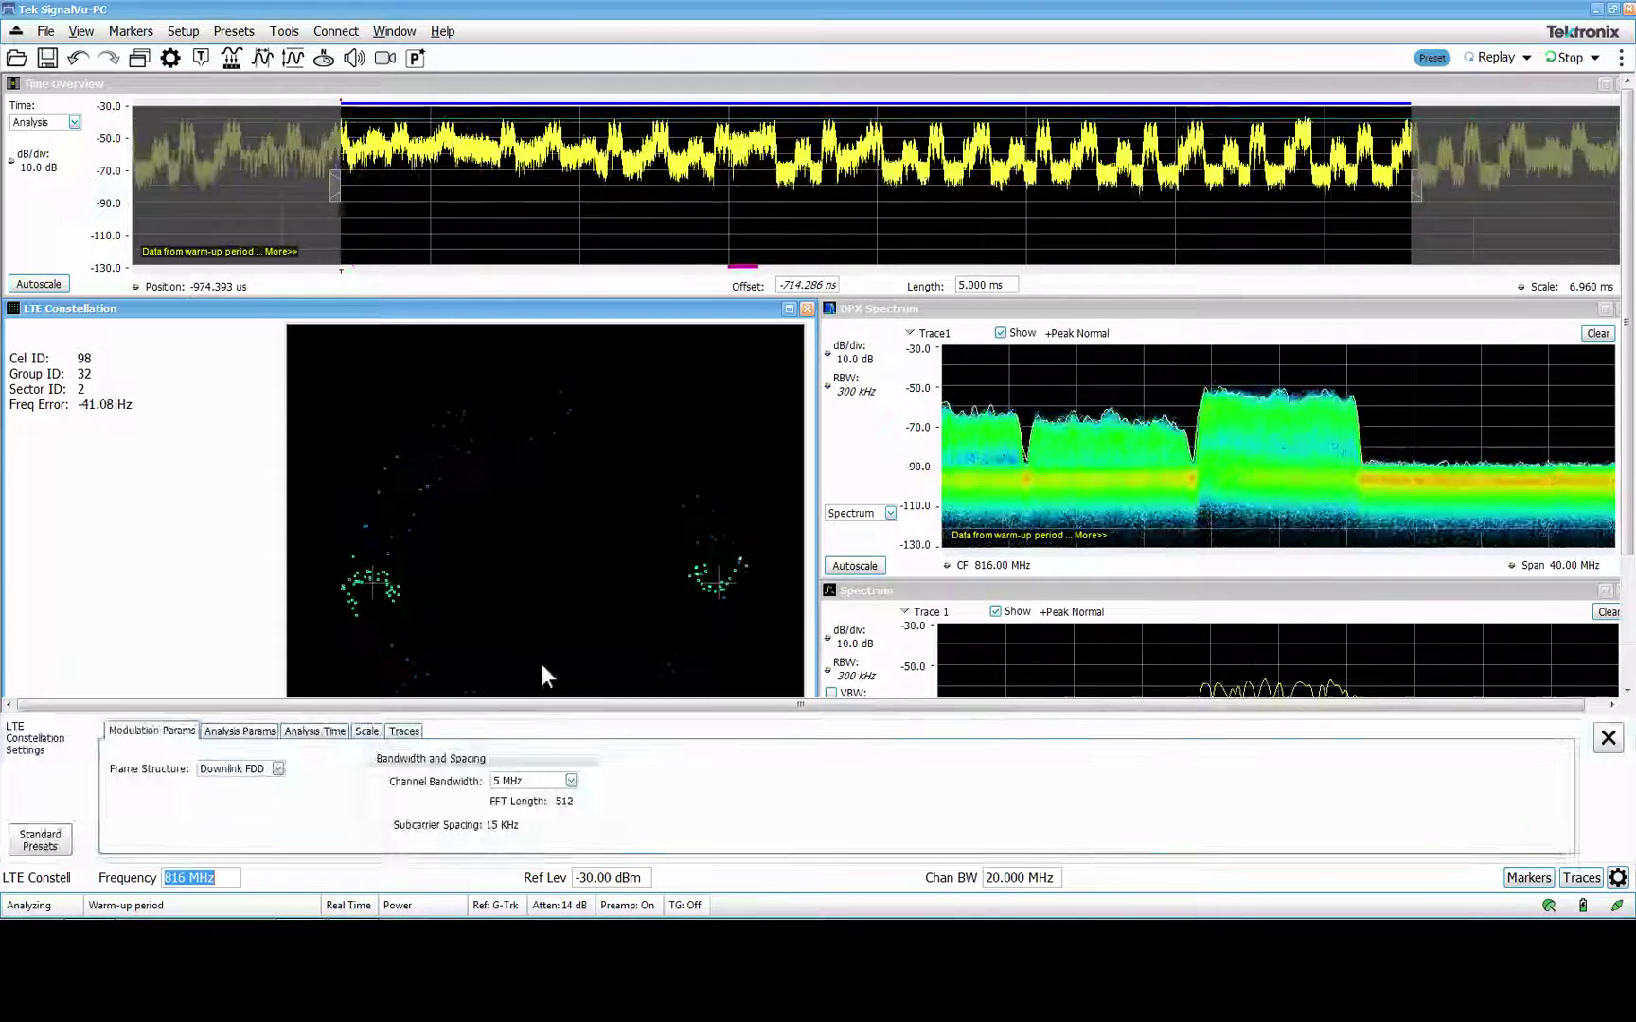
{"action": "left_click", "coordinate": [238, 731]}
{"action": "left_click", "coordinate": [135, 770]}
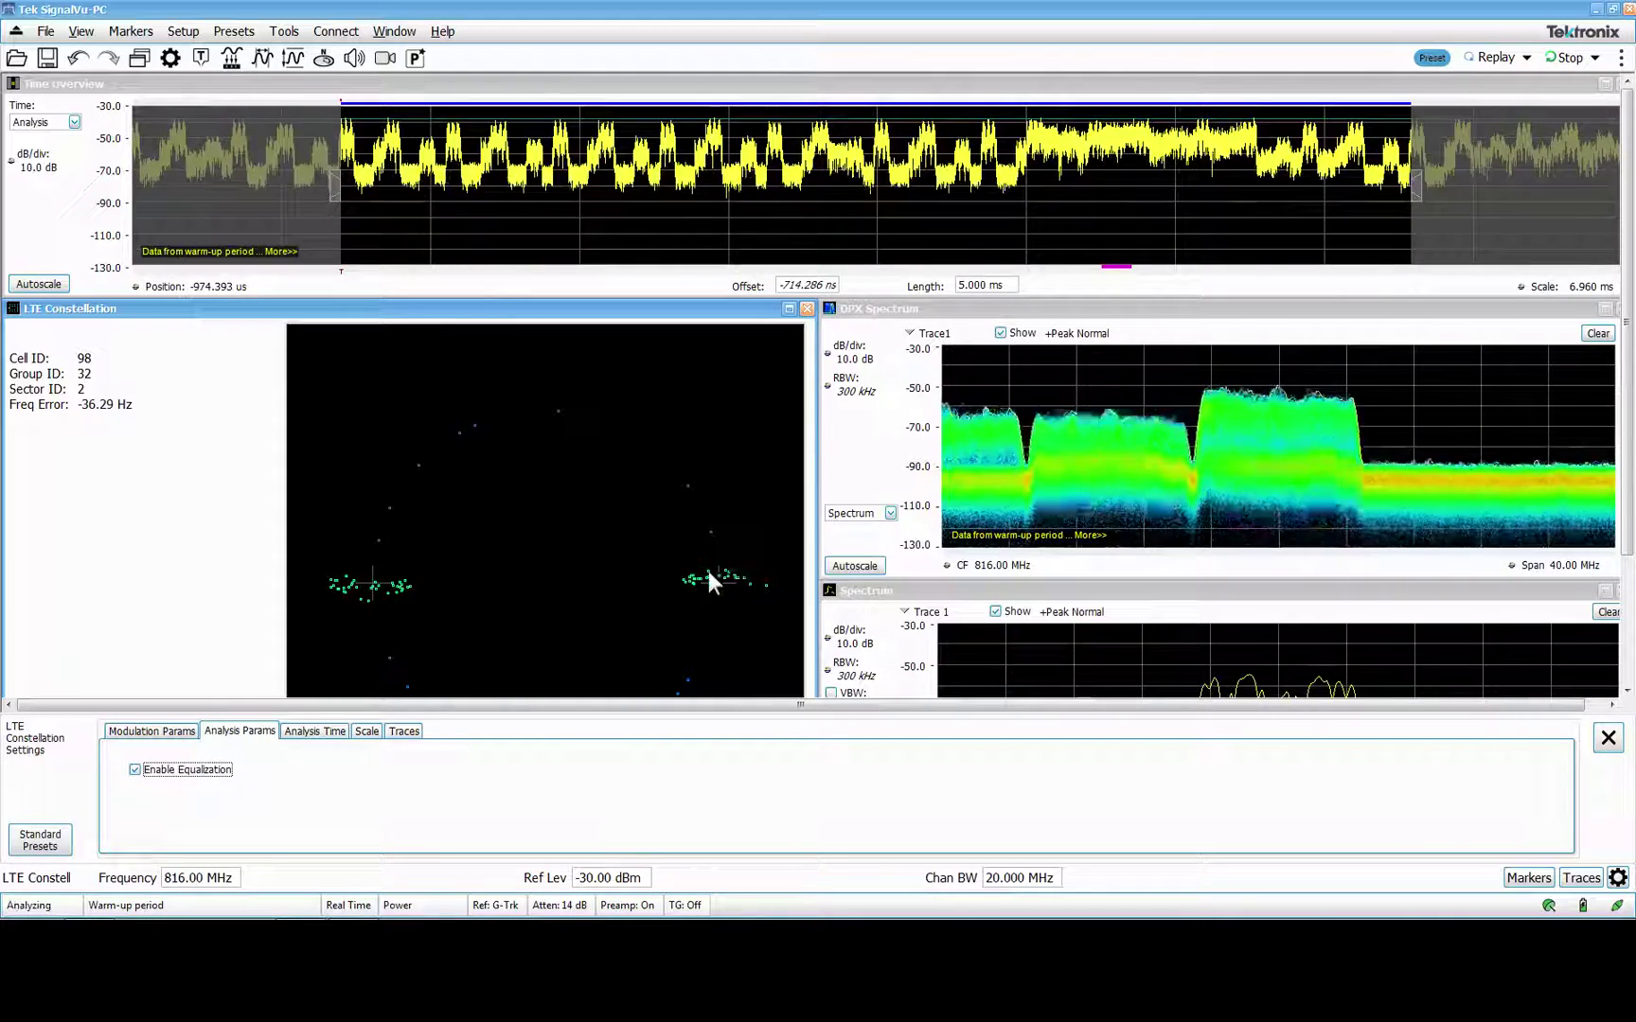
{"action": "left_click", "coordinate": [151, 730]}
{"action": "left_click", "coordinate": [315, 731]}
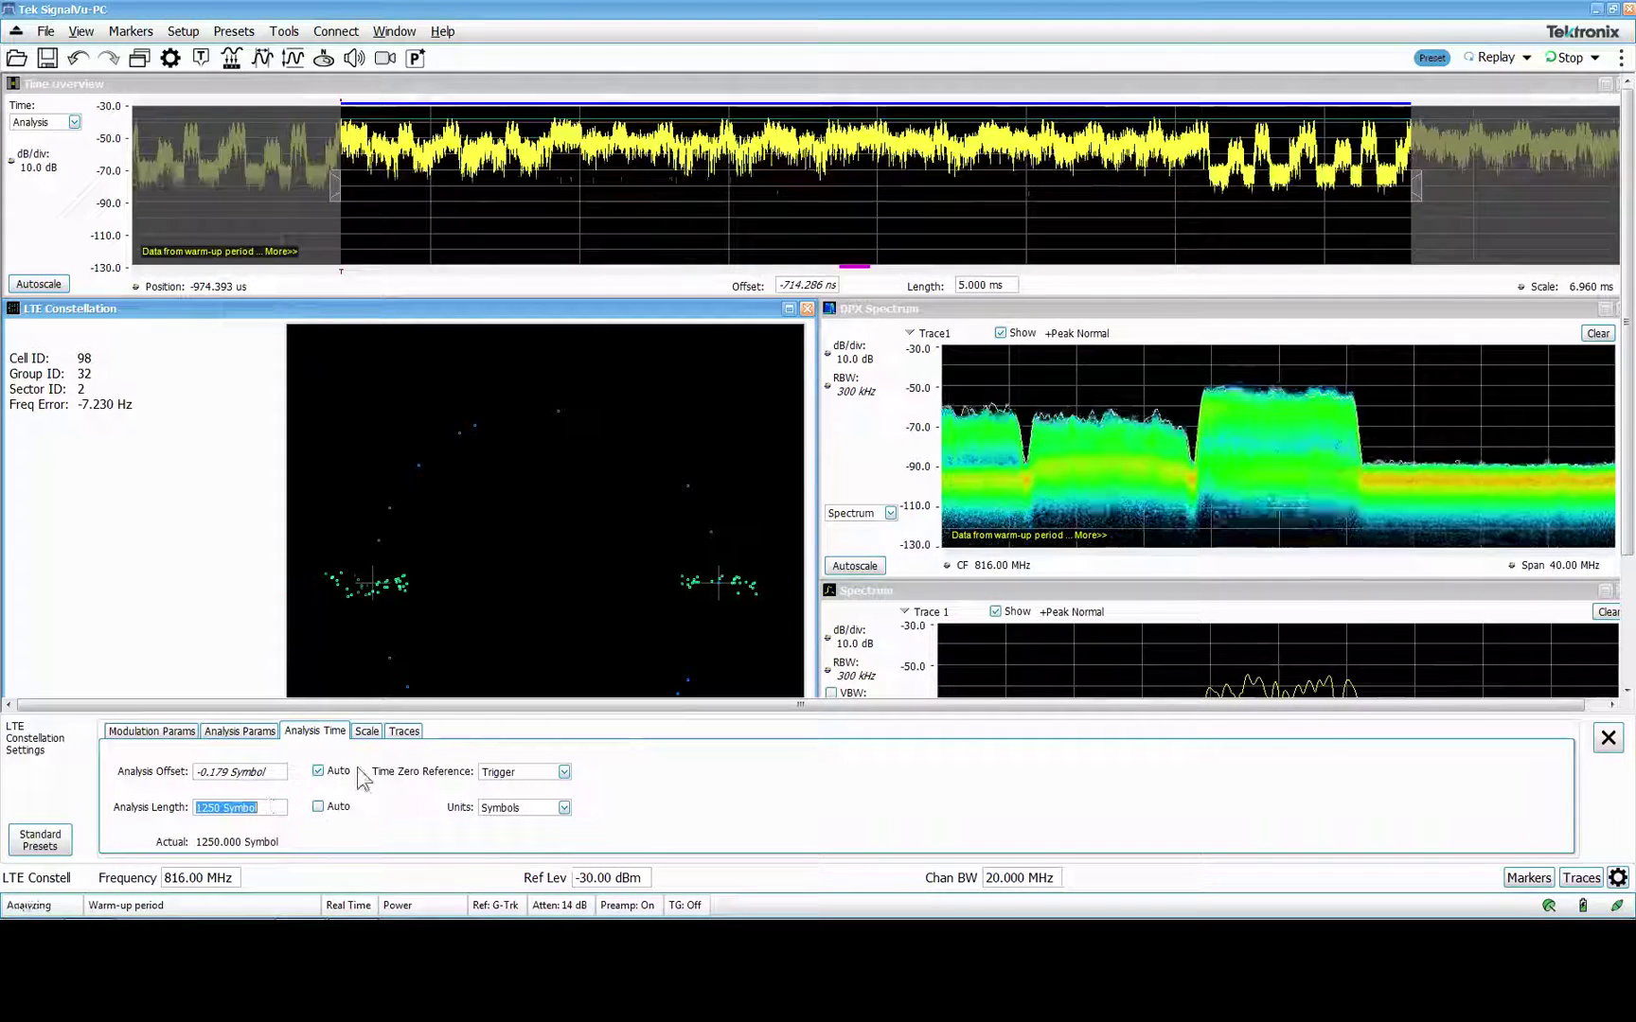
{"action": "key", "text": "Up"}
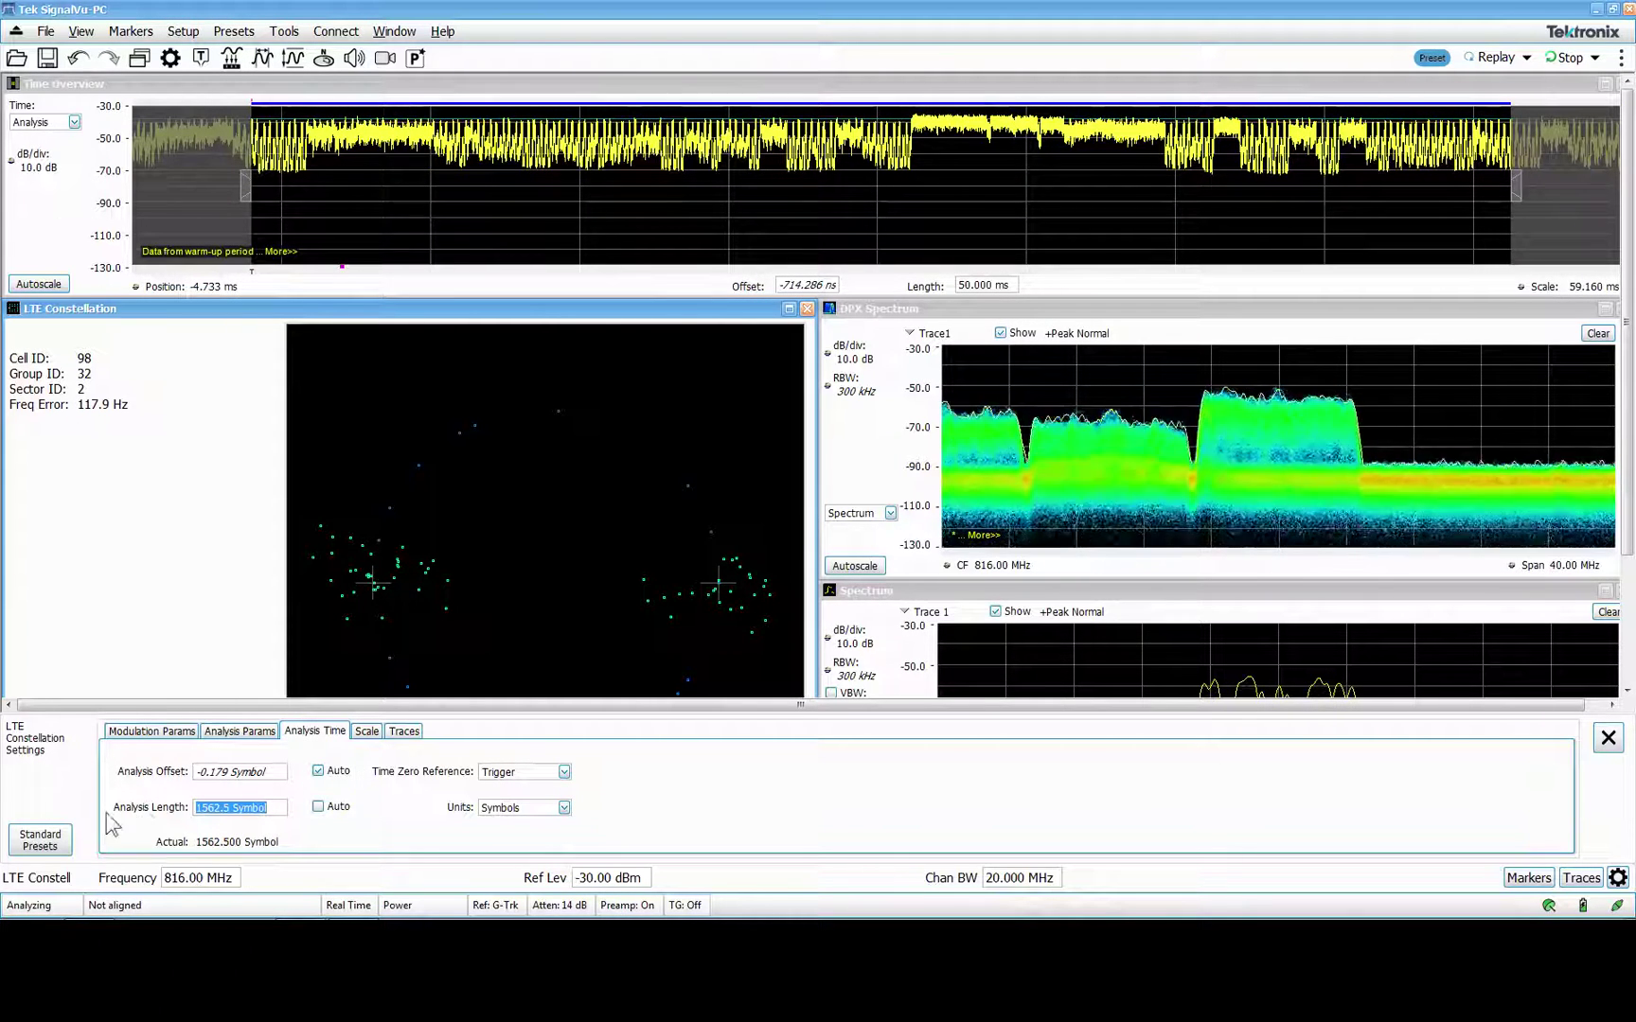
{"action": "left_click", "coordinate": [242, 732]}
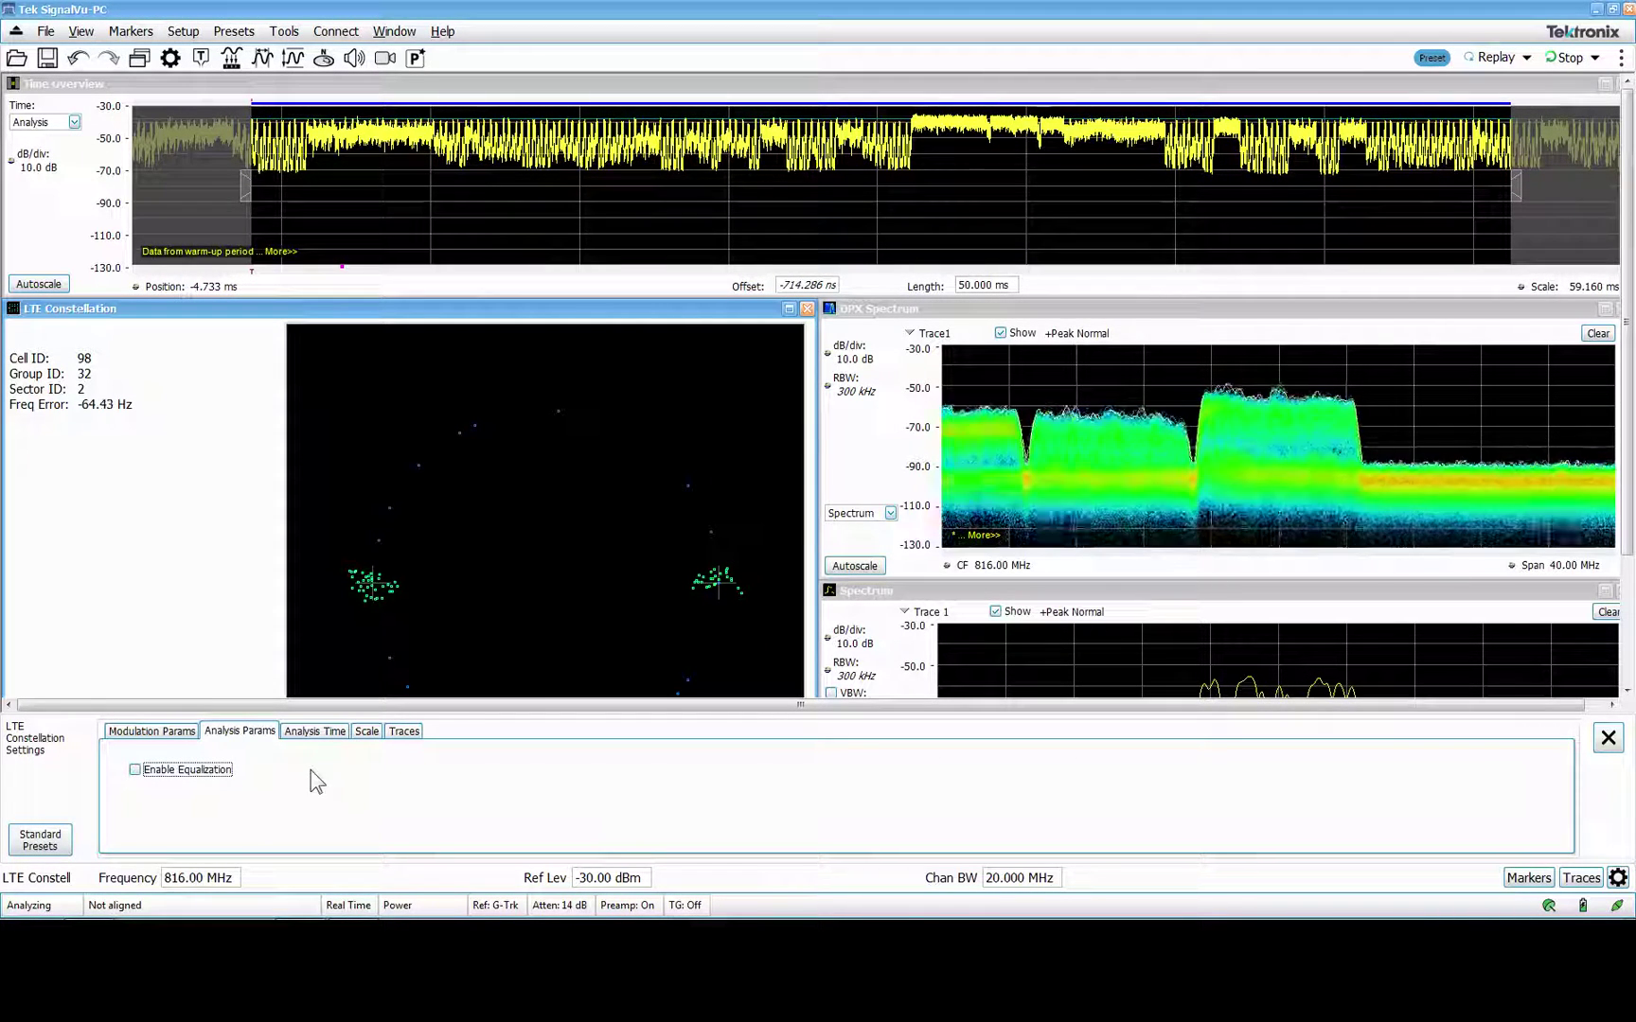
{"action": "left_click", "coordinate": [202, 59]}
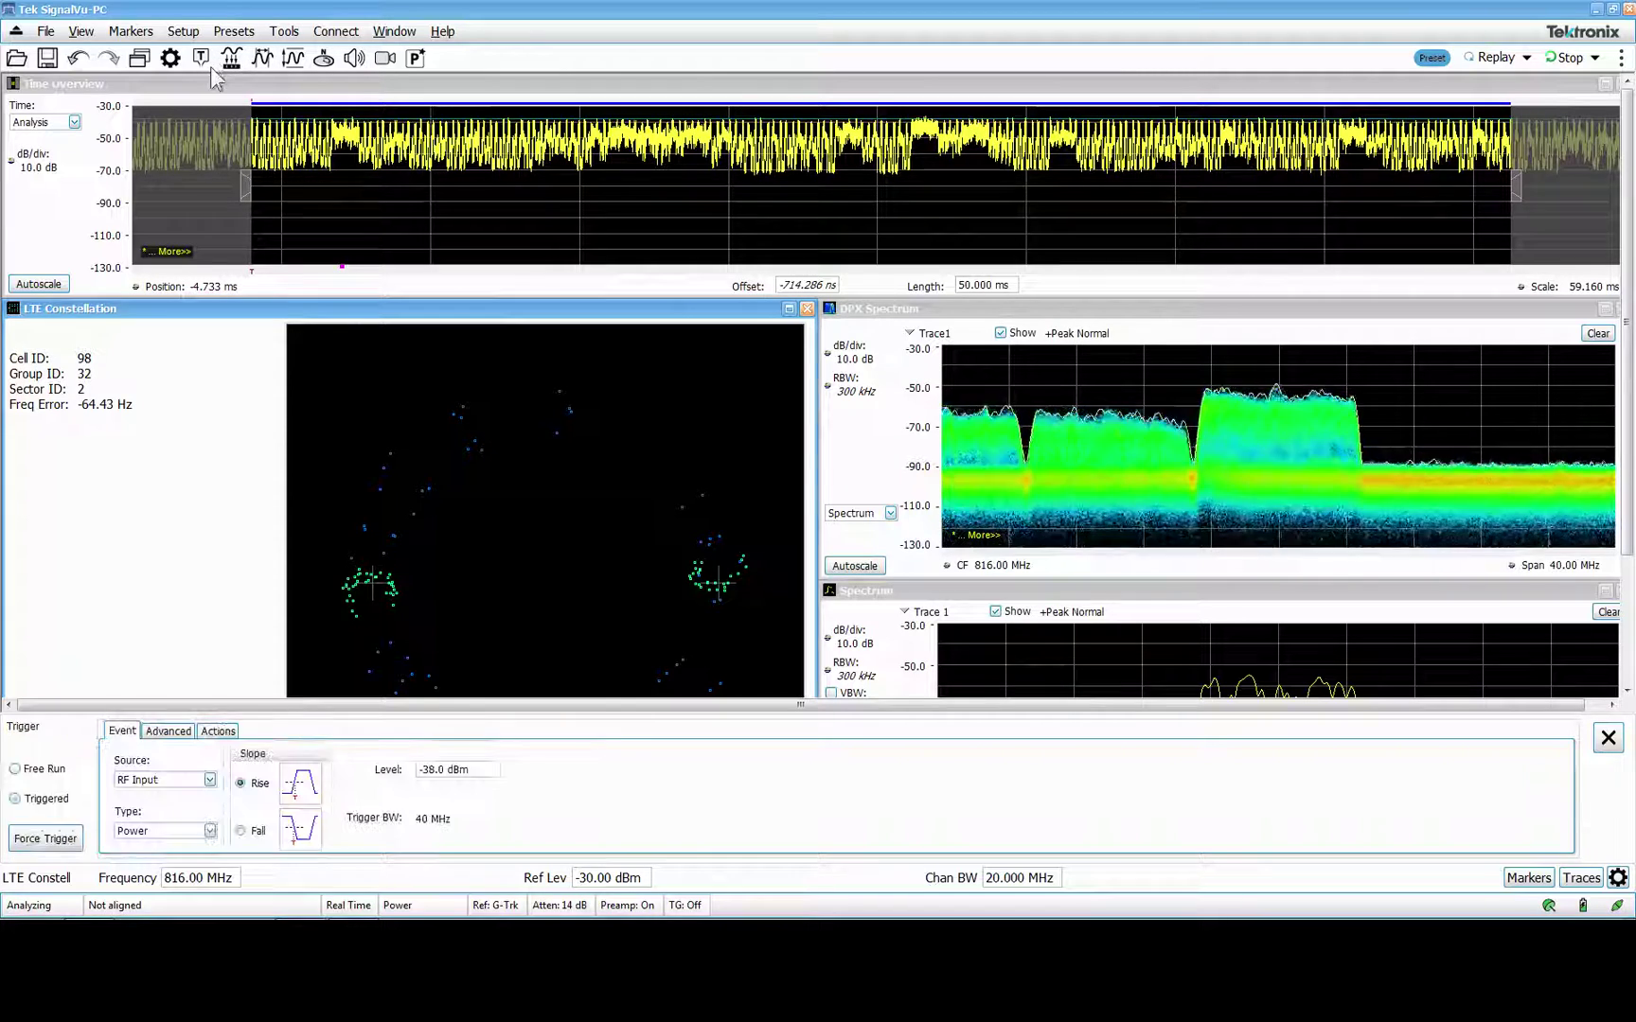
Step: Lower the trigger level to -42 dBm and set the constellation analysis length to Auto (187.5 symbols)
{"action": "left_click", "coordinate": [491, 775]}
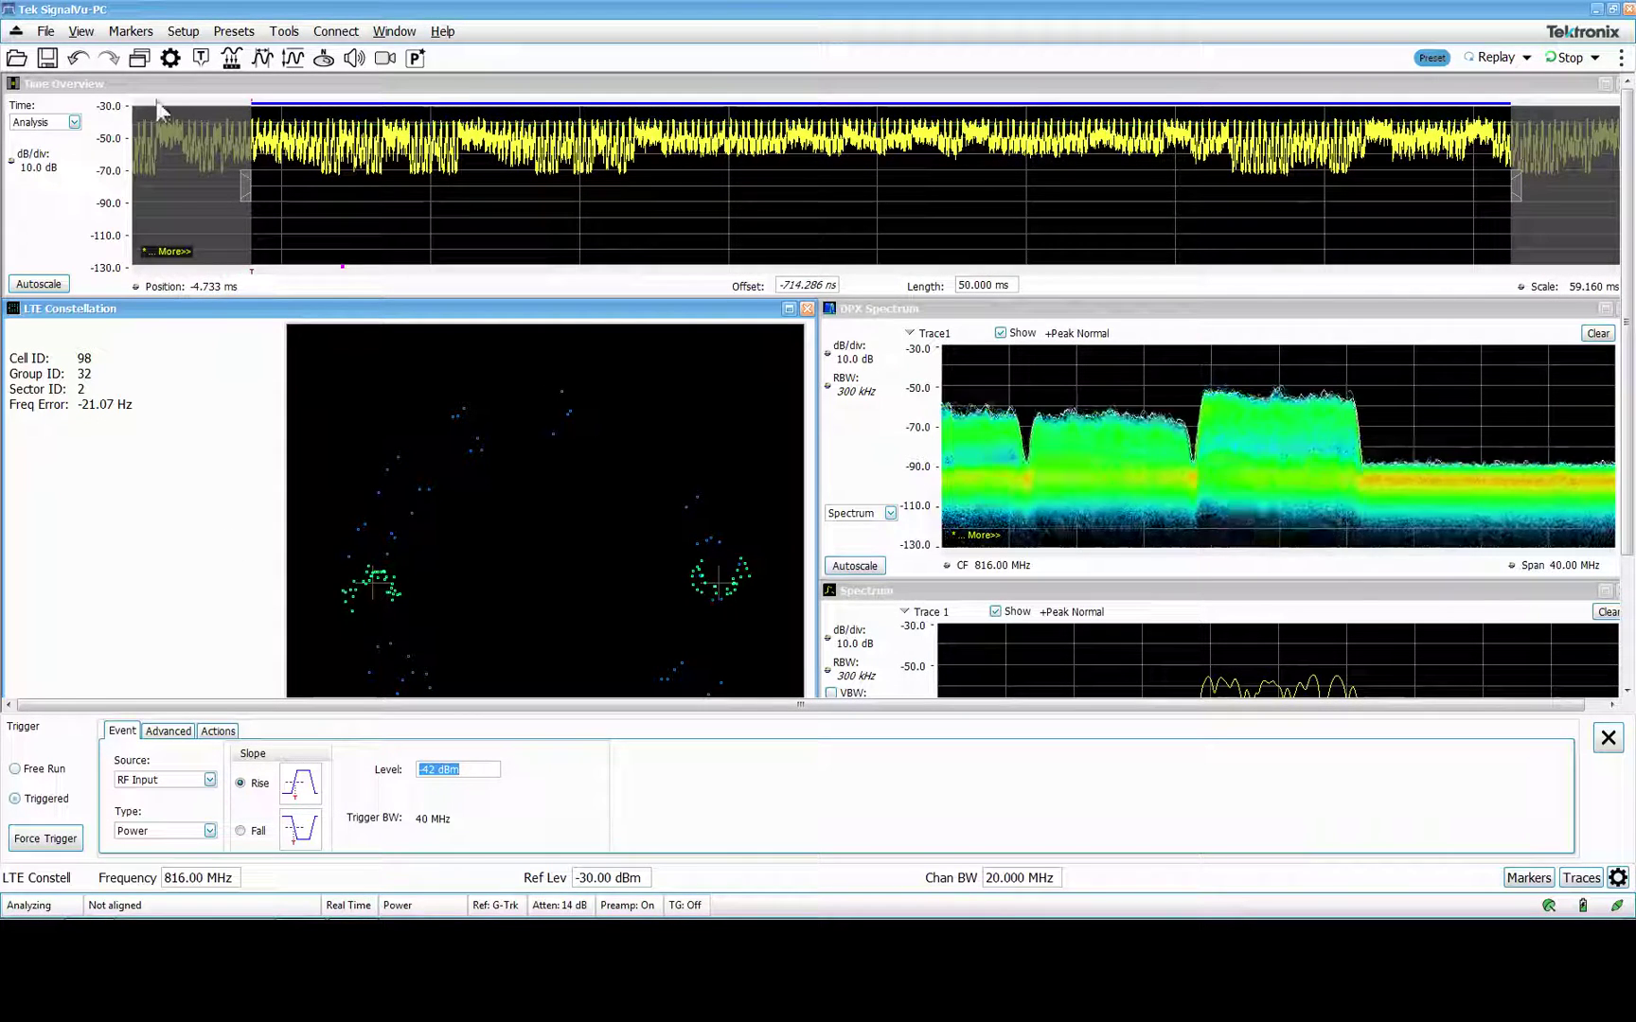
{"action": "left_click", "coordinate": [170, 57]}
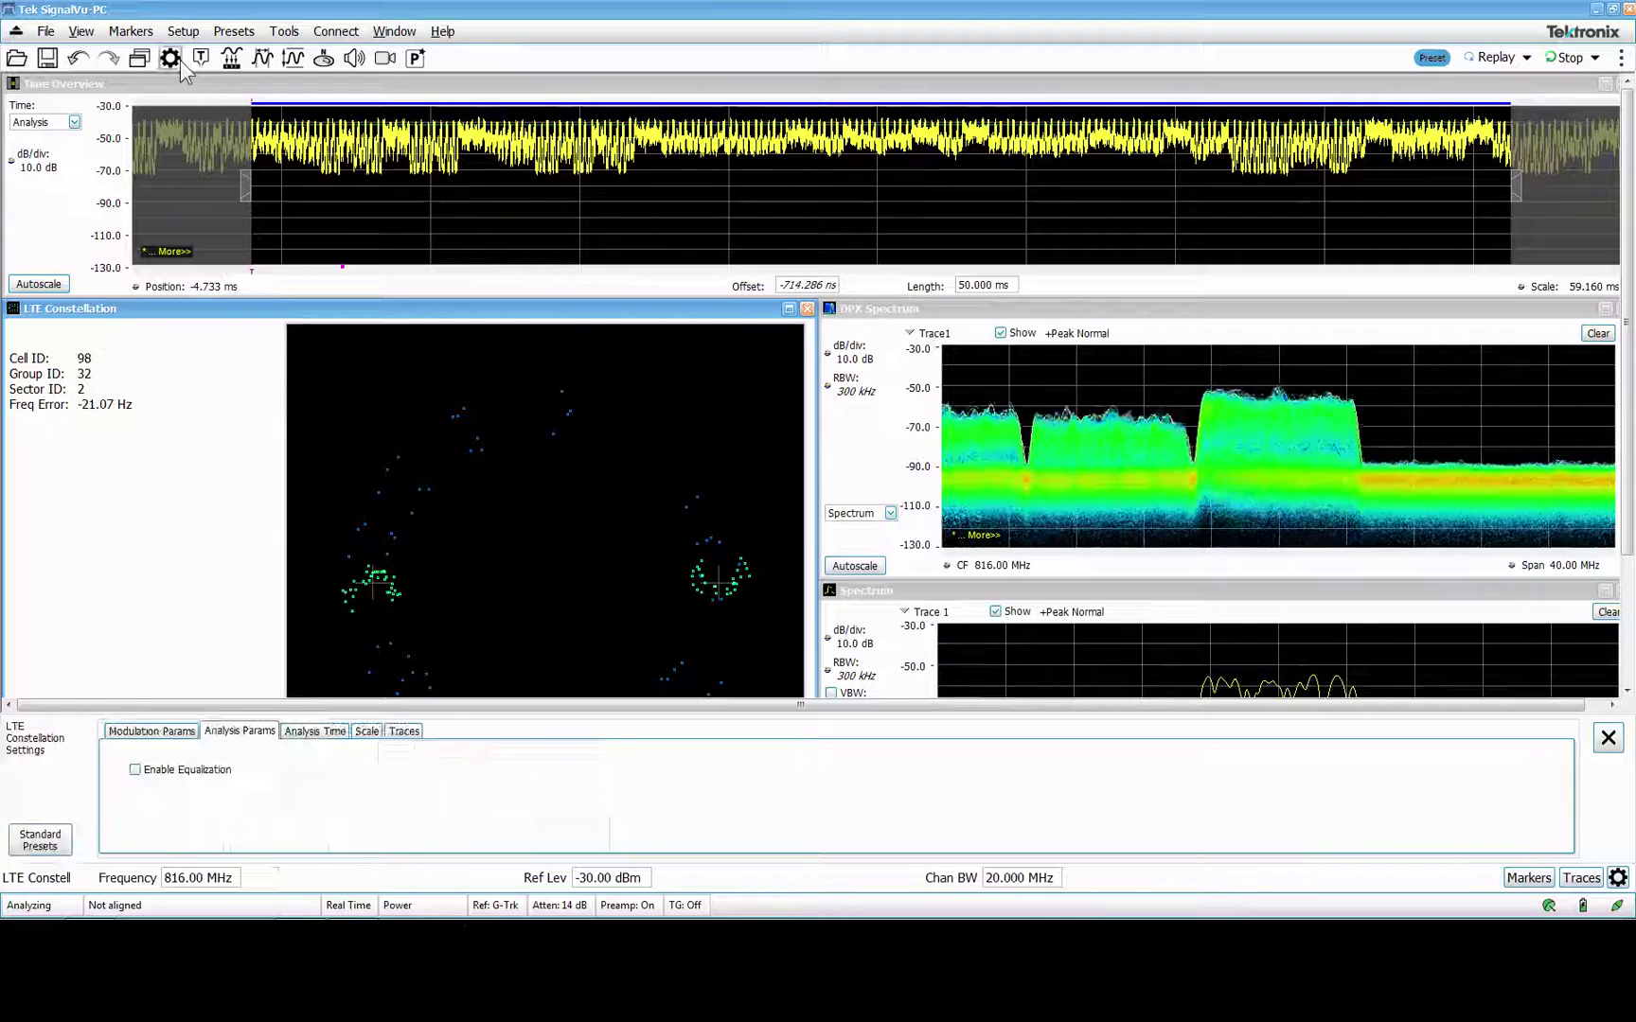
{"action": "left_click", "coordinate": [313, 734]}
{"action": "left_click", "coordinate": [319, 807]}
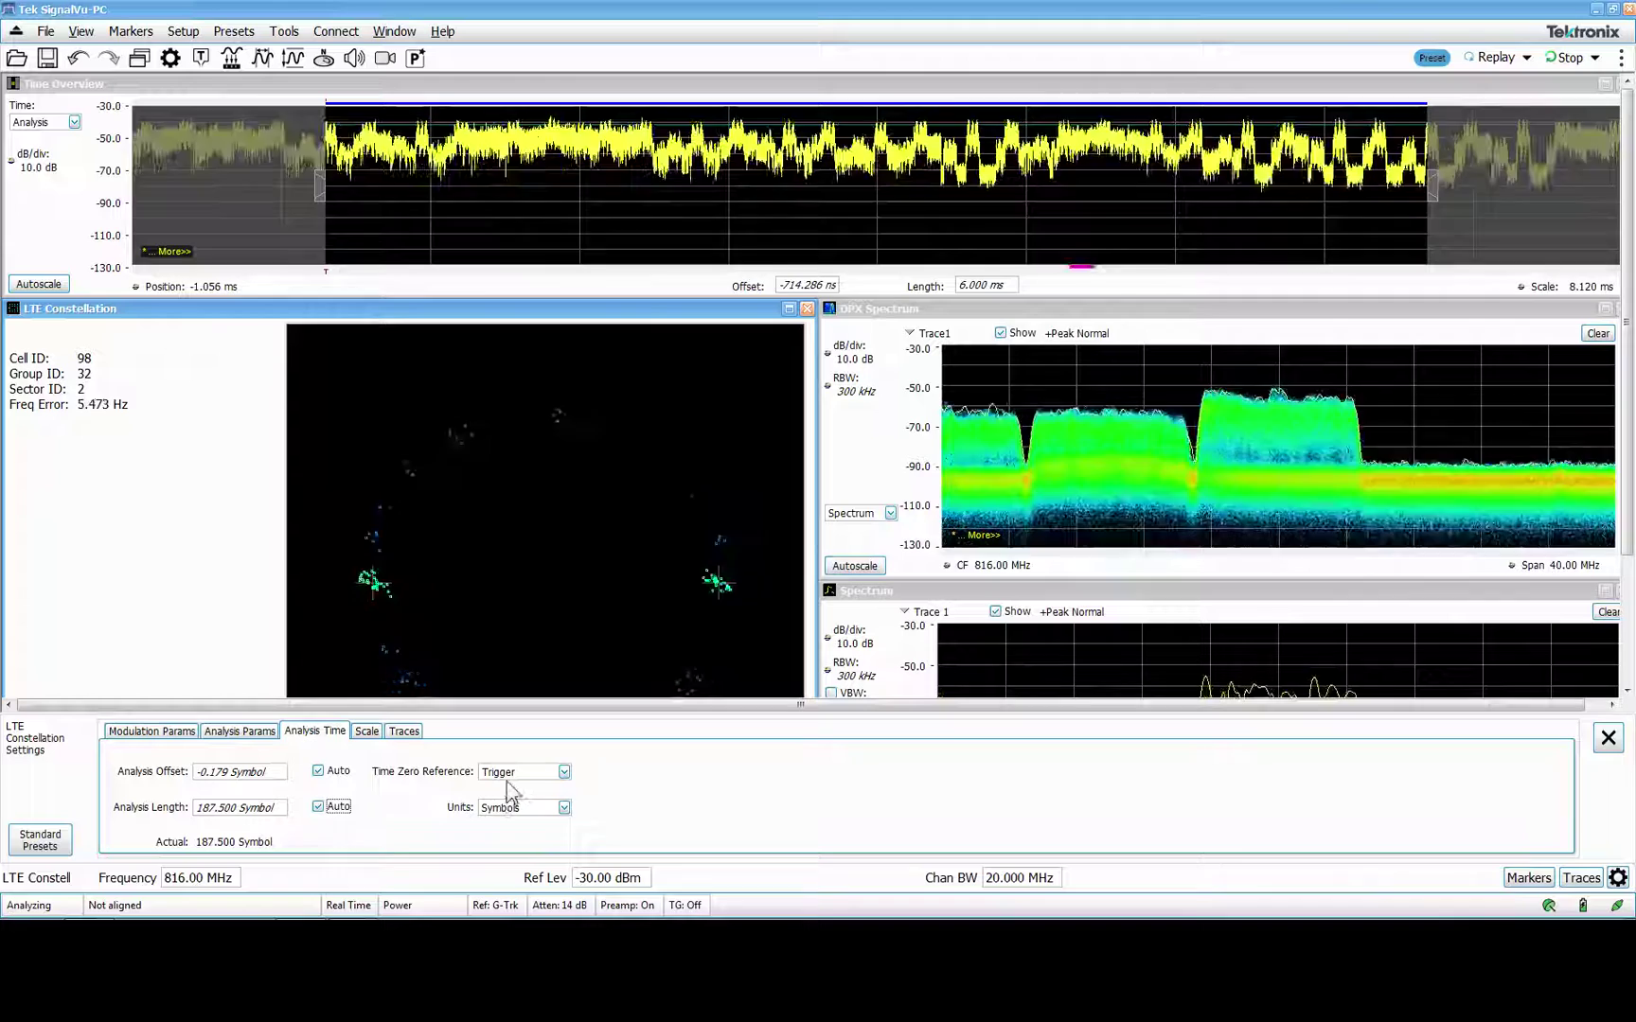
Step: Add the LTE Channel Spectrum and LTE Power vs Time displays from the LTE Analysis group
{"action": "left_click", "coordinate": [141, 60]}
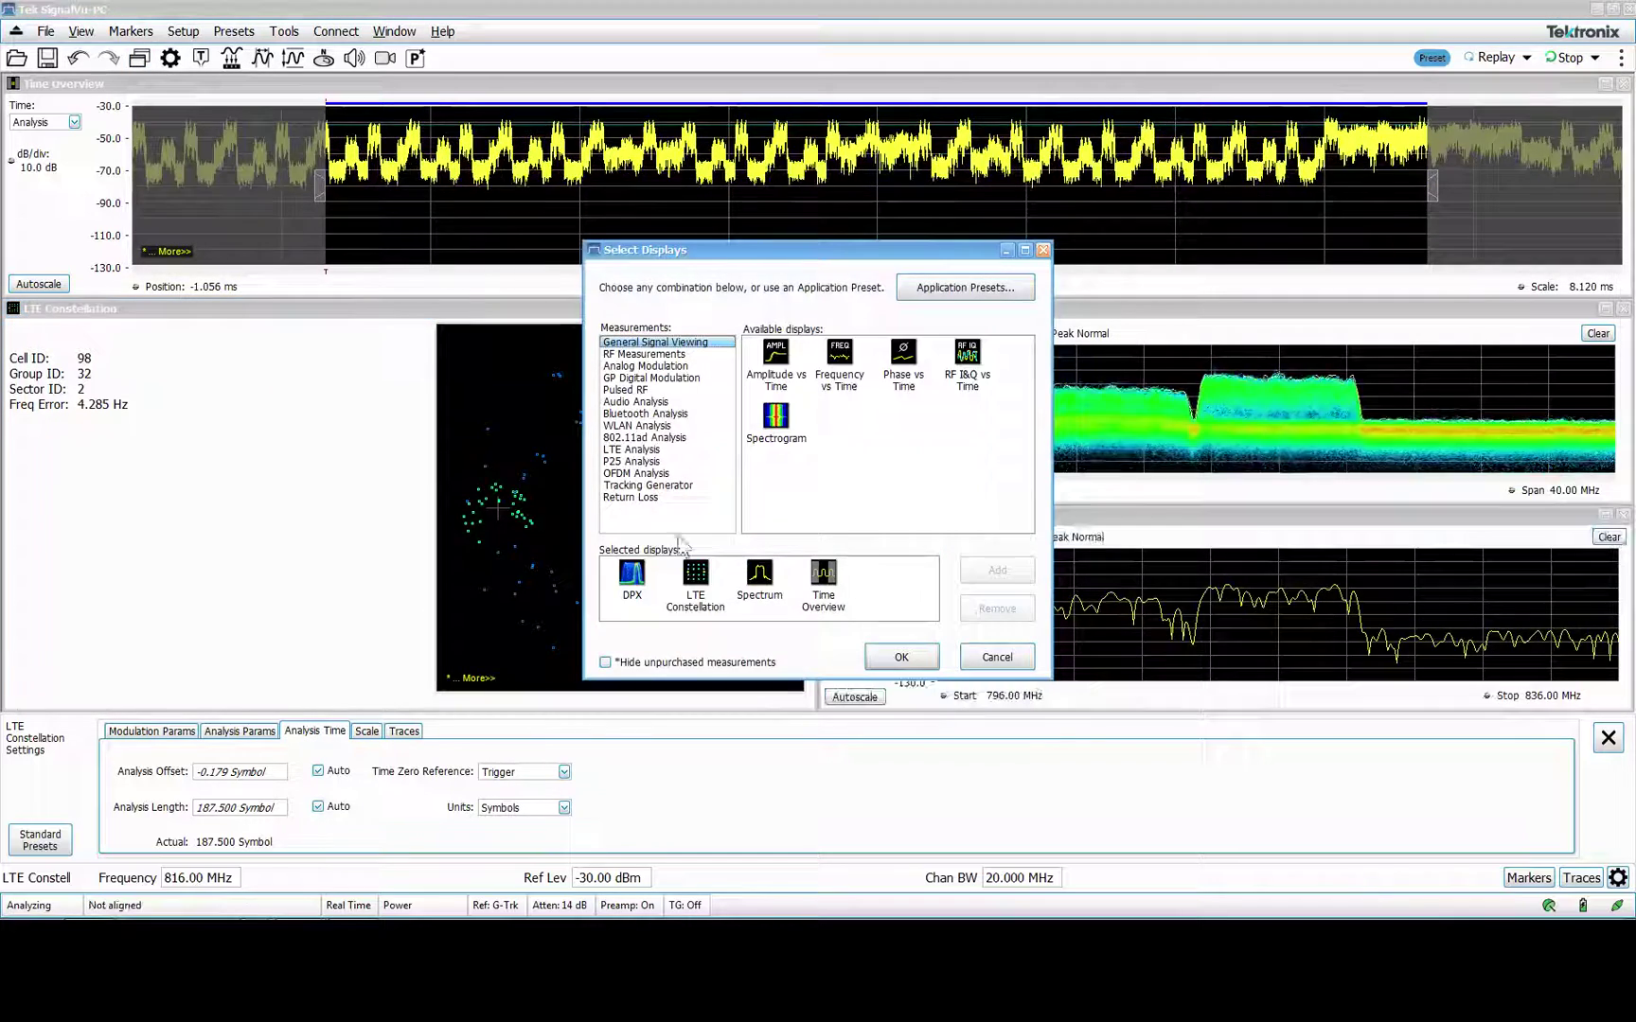
{"action": "left_click", "coordinate": [665, 450]}
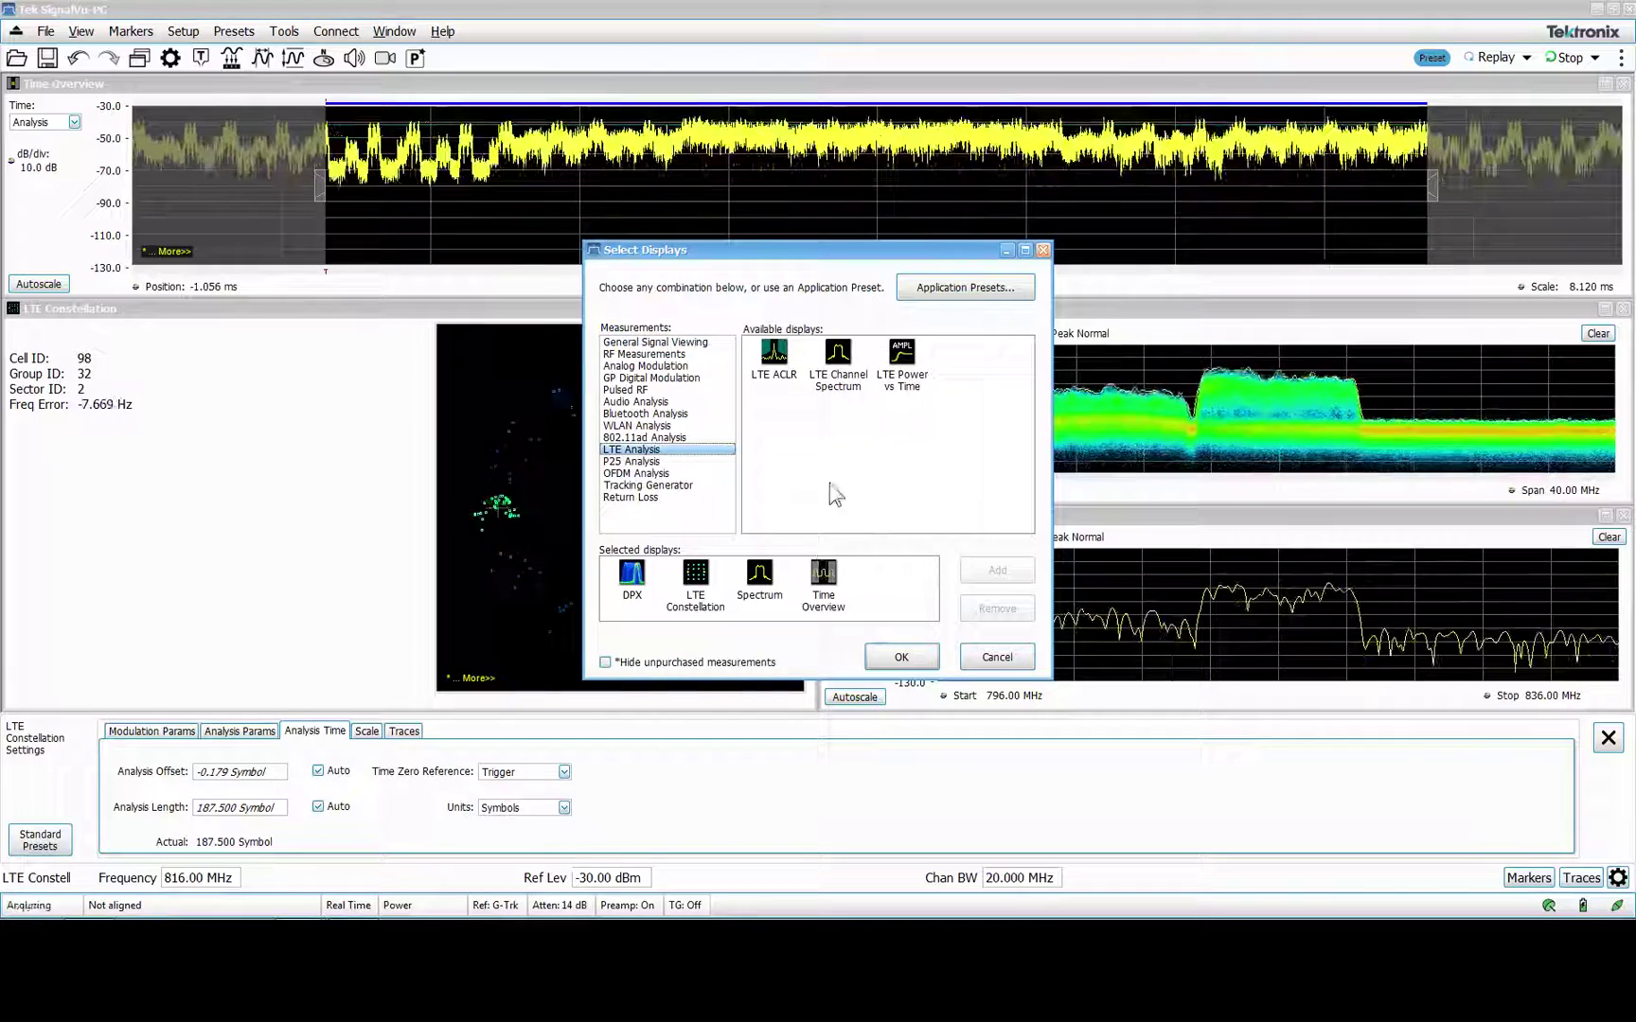
{"action": "double_click", "coordinate": [839, 376]}
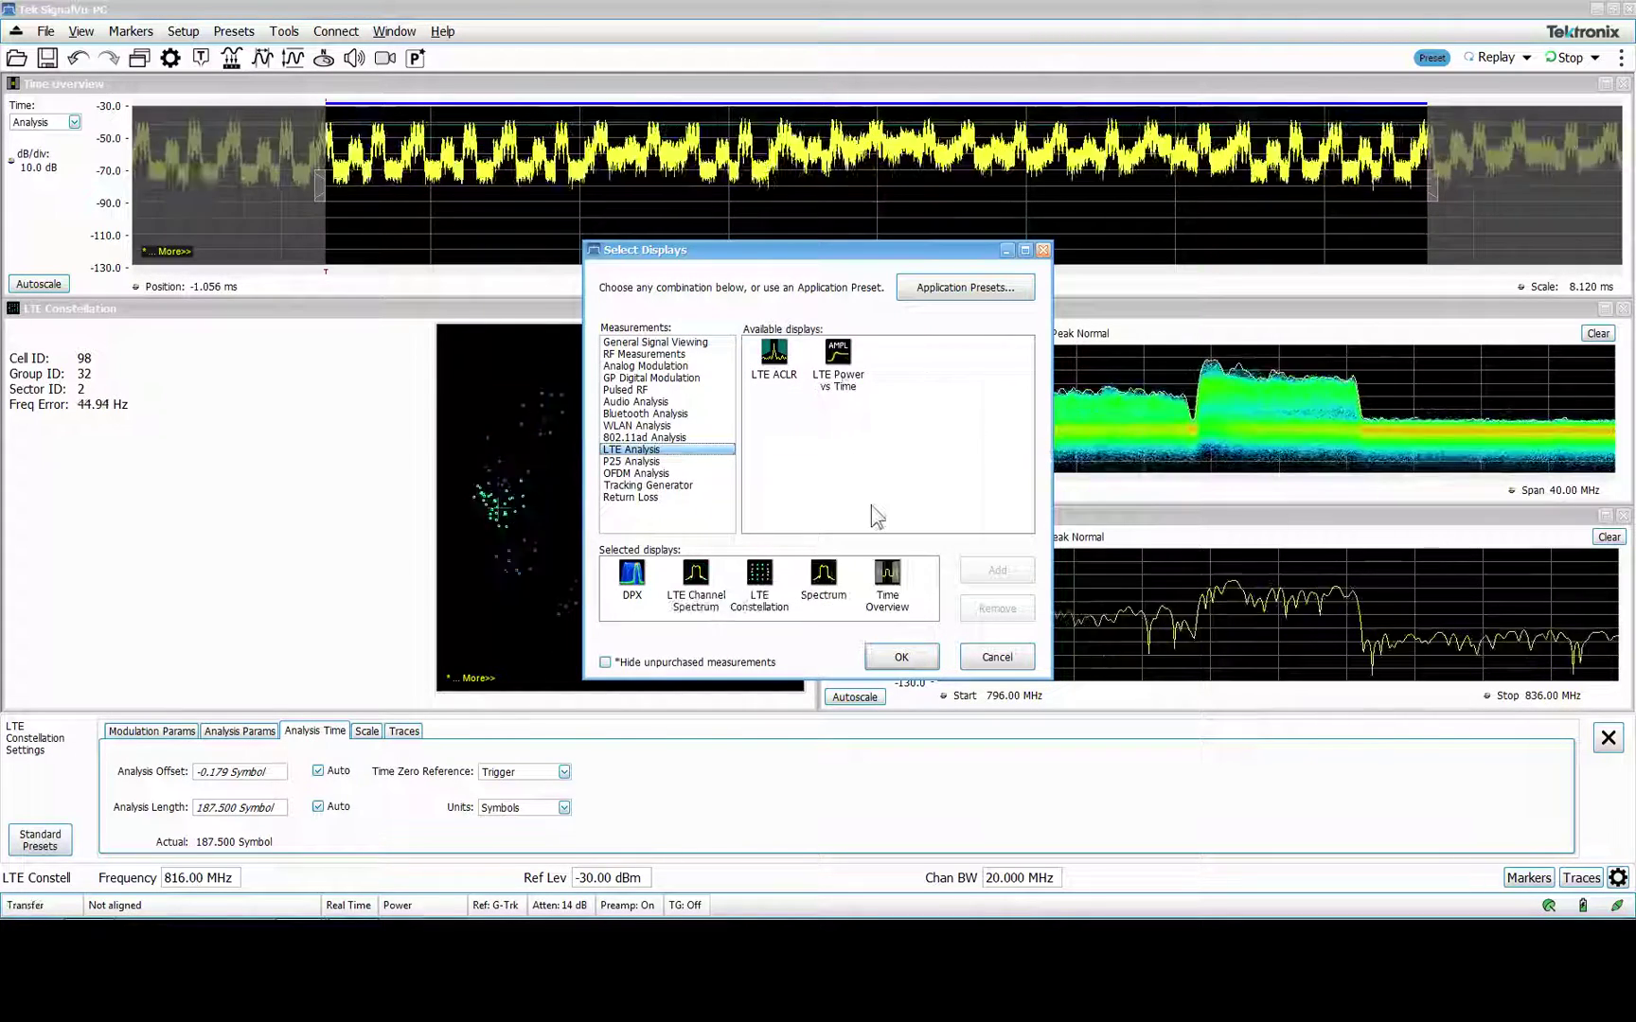
{"action": "double_click", "coordinate": [831, 371]}
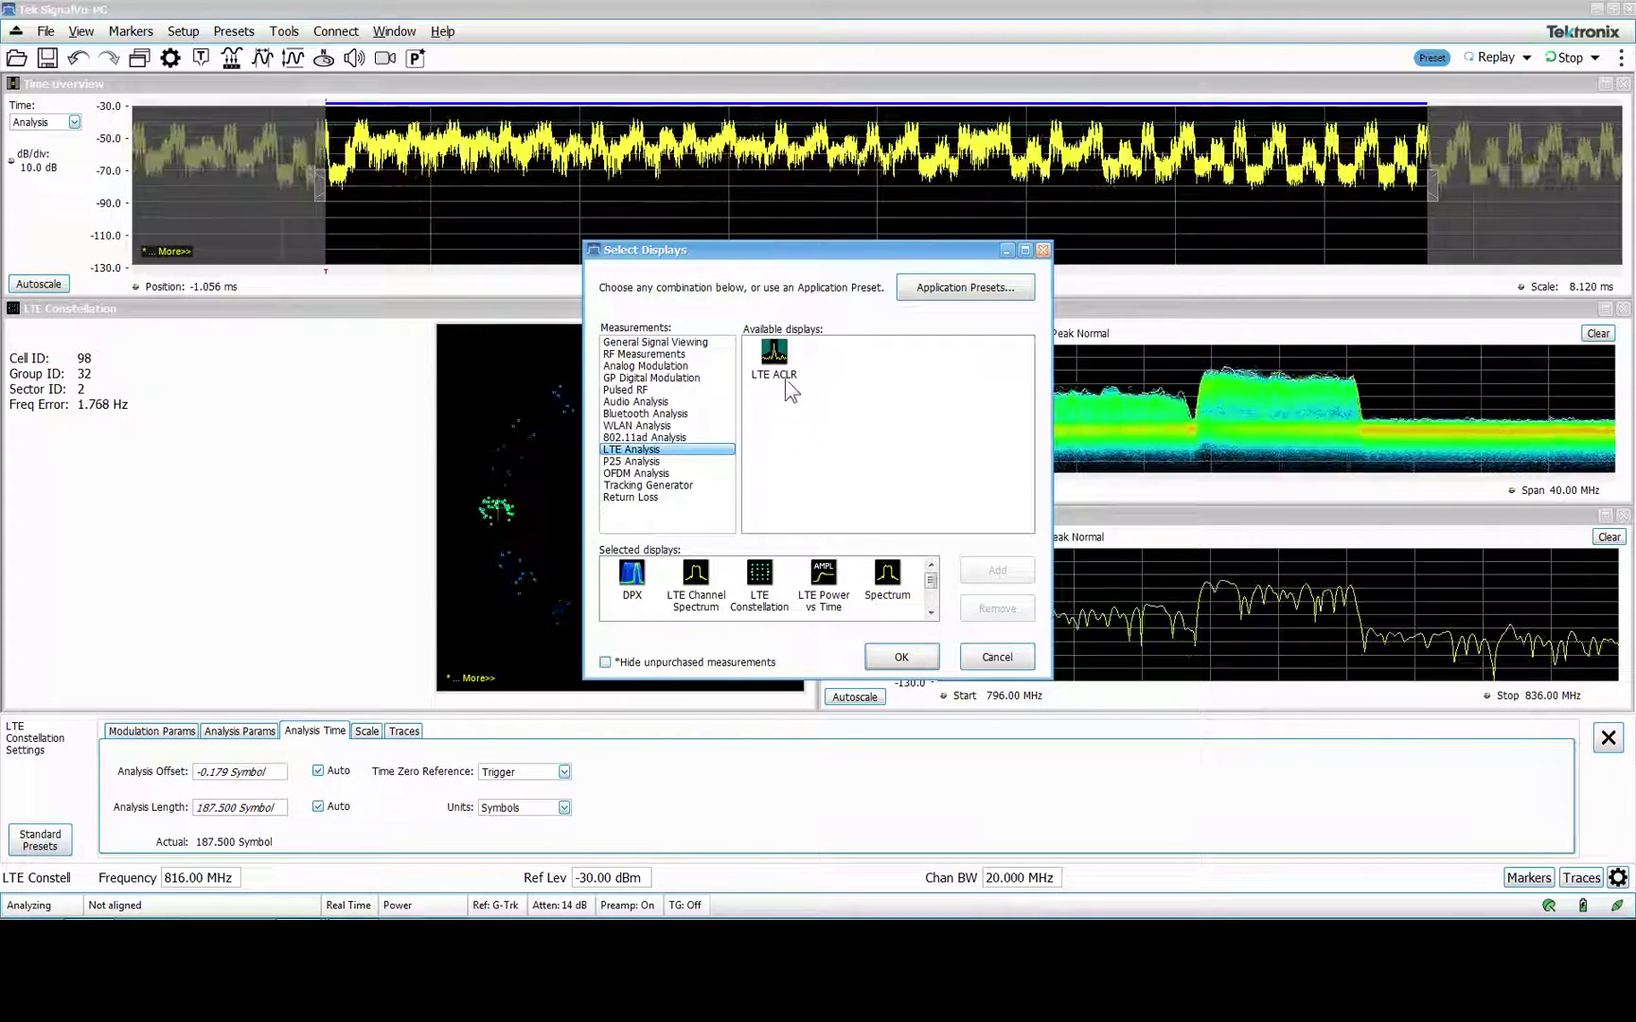
{"action": "left_click", "coordinate": [901, 658]}
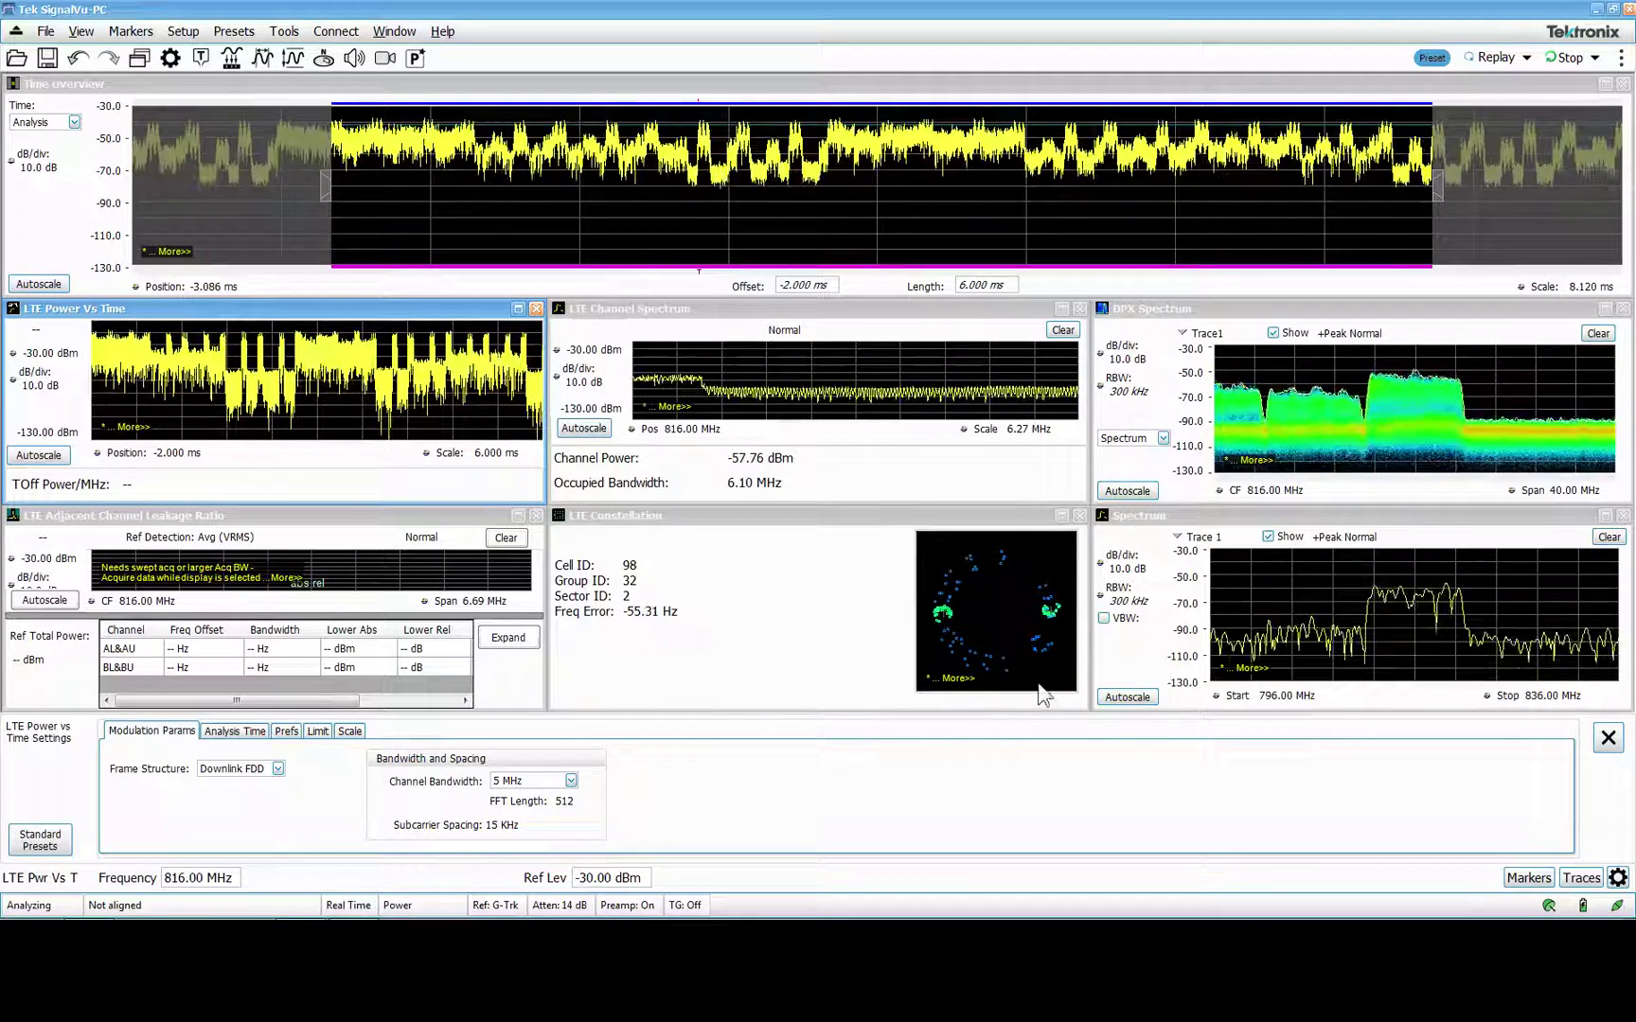
Step: Remove the DPX Spectrum and Spectrum displays
{"action": "left_click", "coordinate": [1624, 310]}
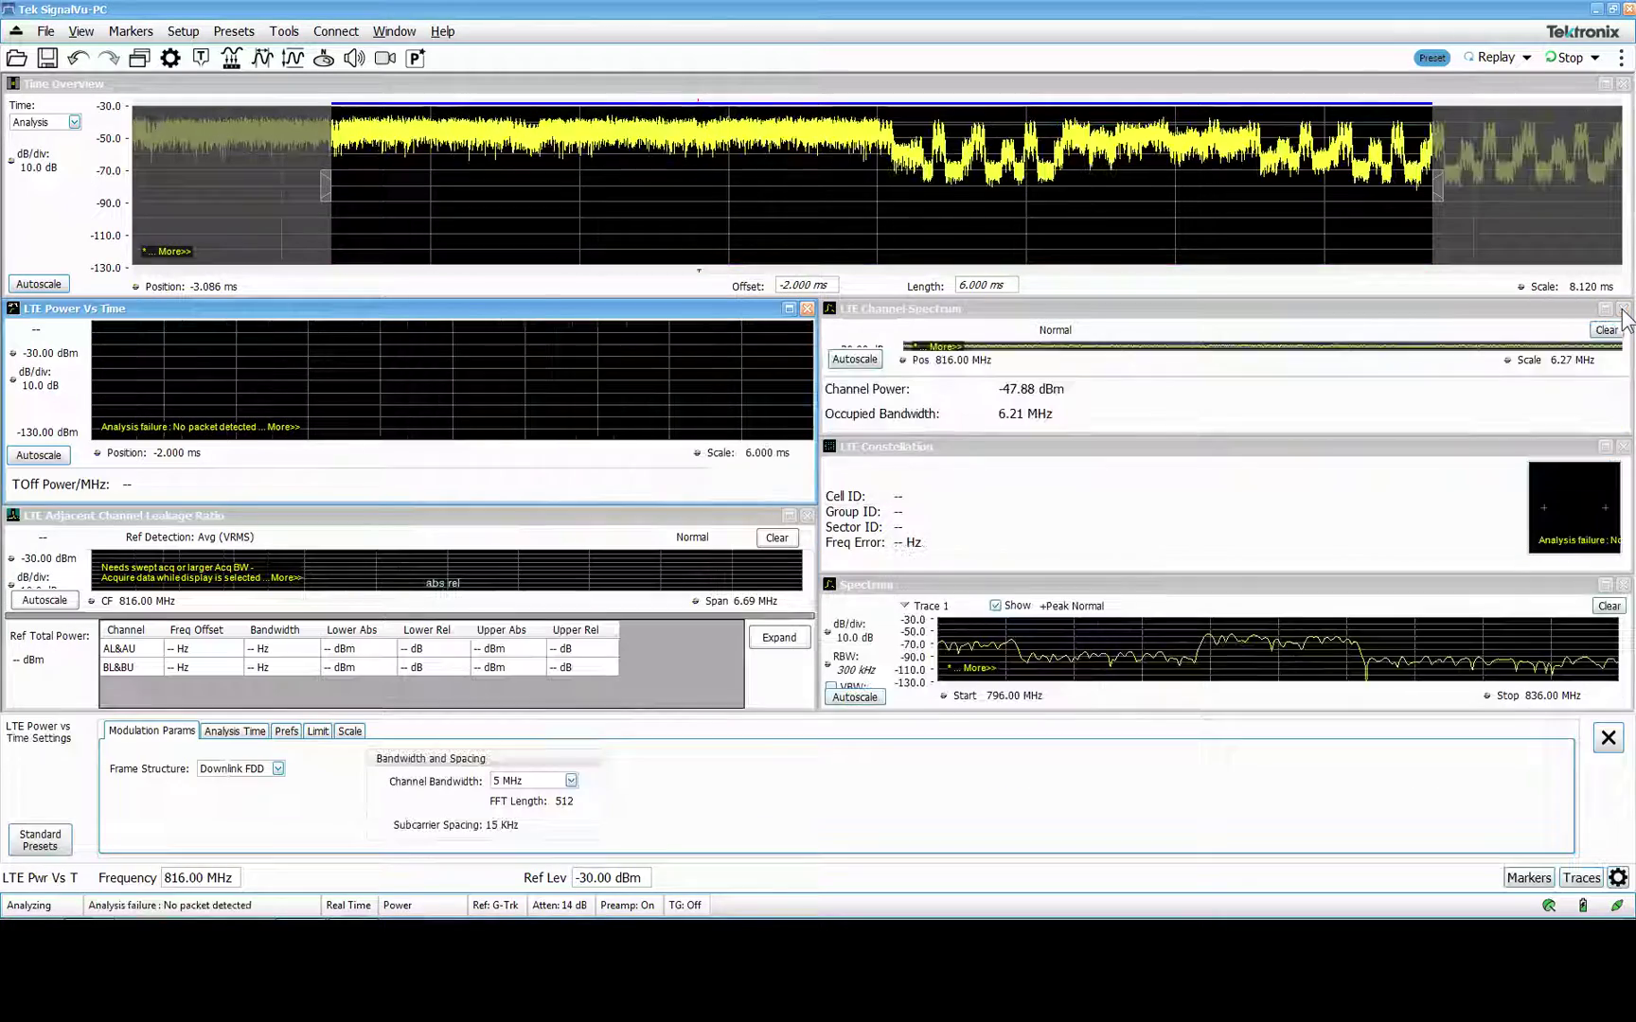
{"action": "left_click", "coordinate": [1185, 608]}
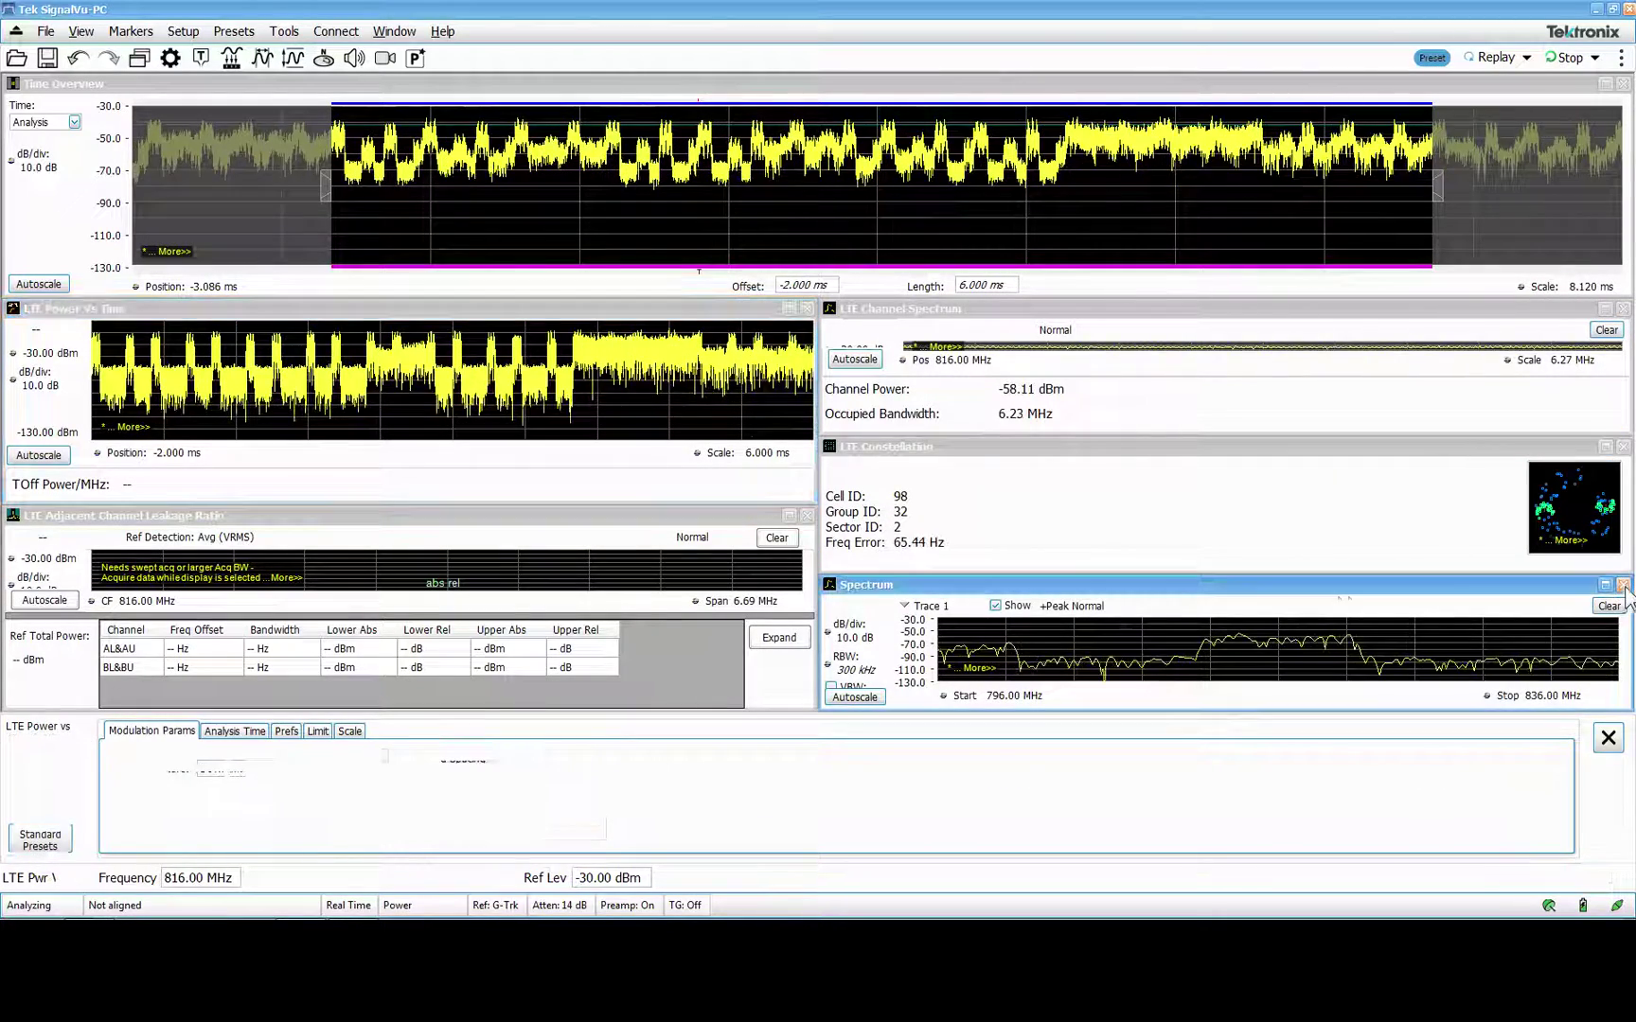
{"action": "key", "text": "Delete"}
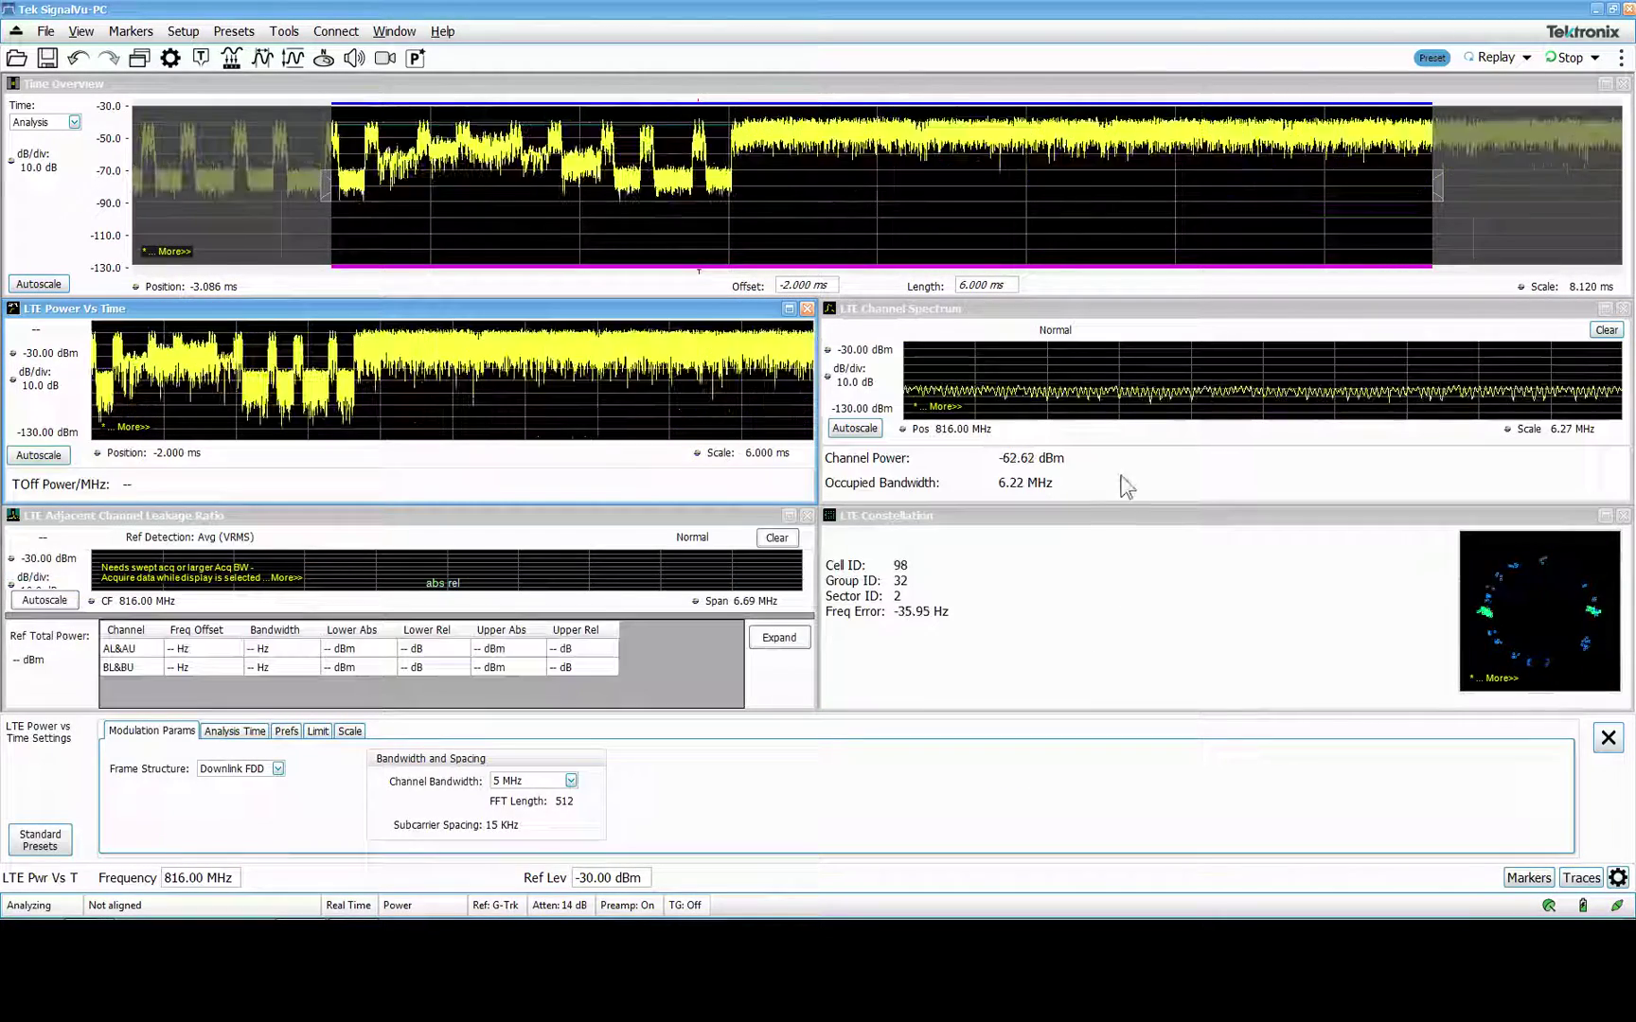
Step: Close the settings panel and reposition the LTE Channel Spectrum and ACLR panes
{"action": "left_click", "coordinate": [1607, 737]}
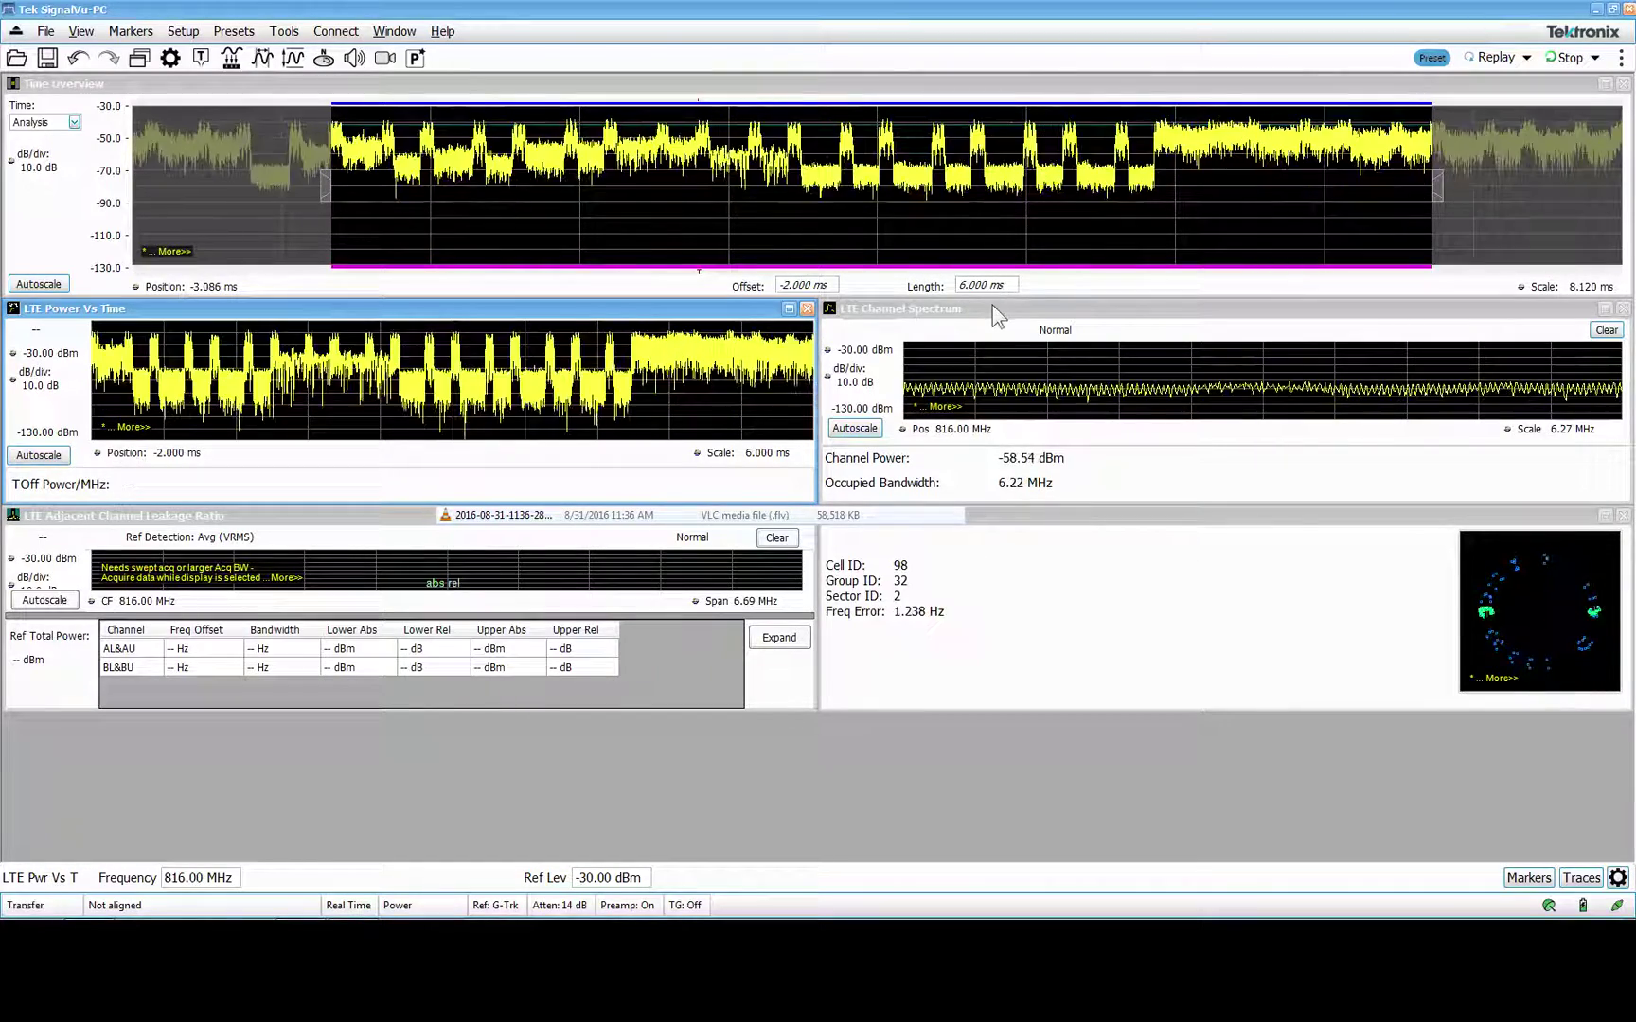
{"action": "left_click_drag", "start_coordinate": [992, 308], "coordinate": [1004, 632]}
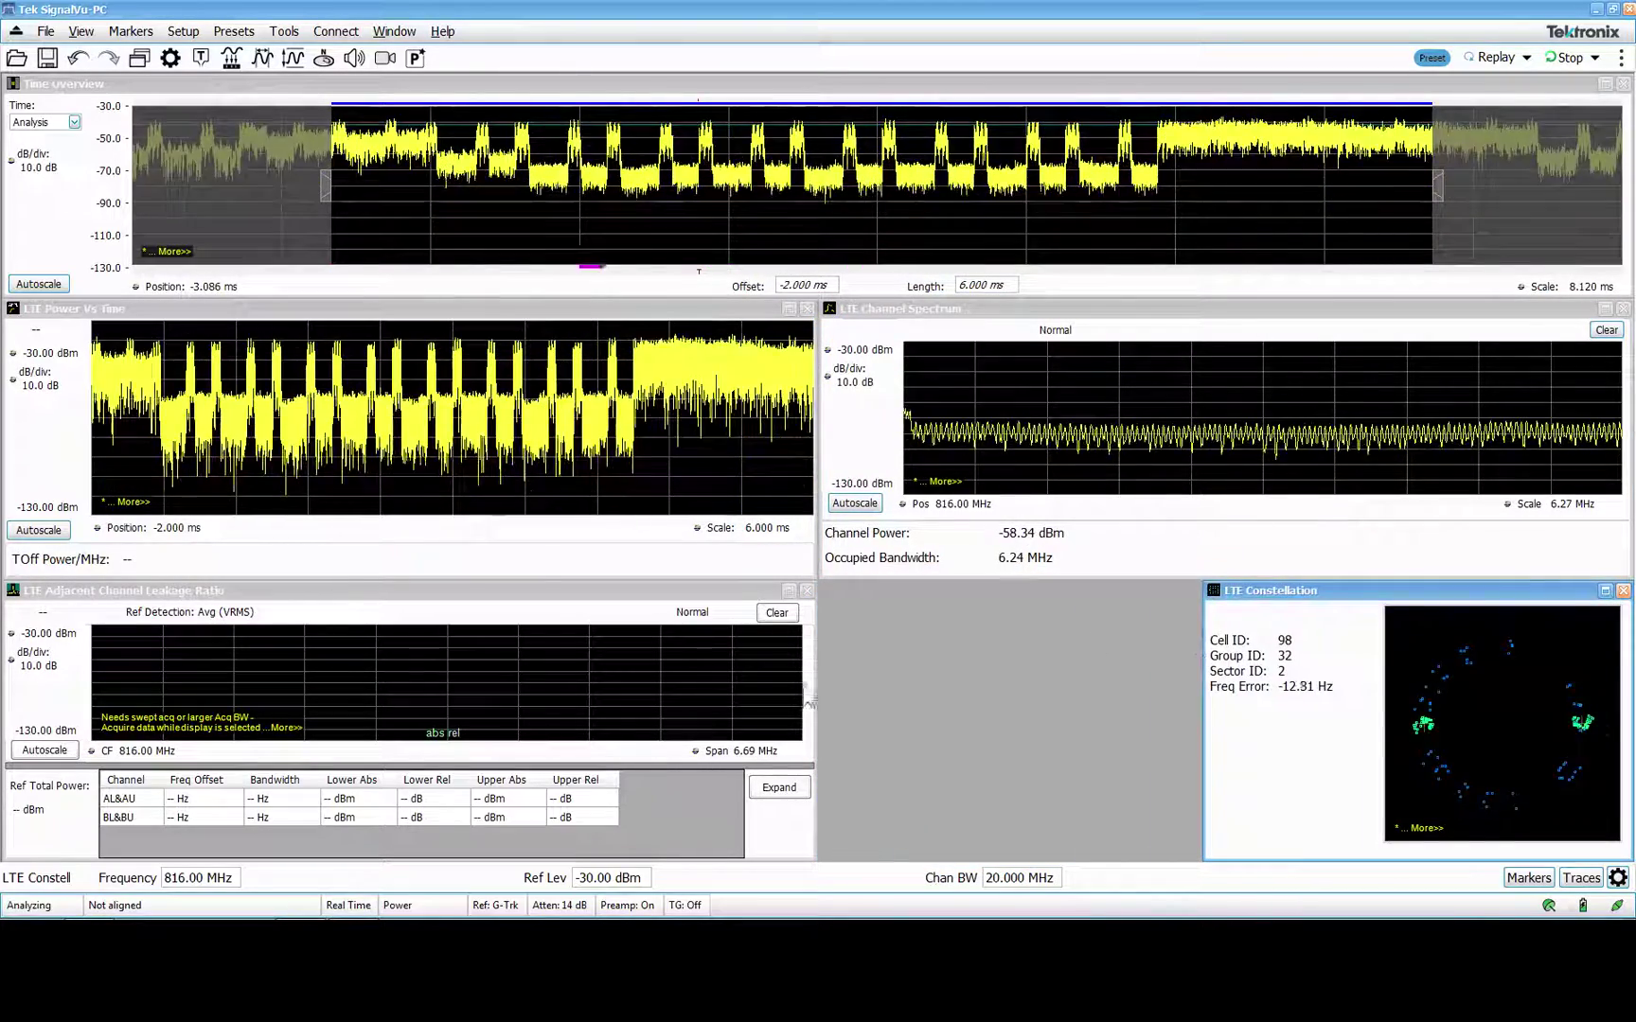
{"action": "left_click_drag", "start_coordinate": [561, 590], "coordinate": [582, 499]}
Step: Enable Real-Time in the LTE ACLR parameters and dock the ACLR display in the lower-left pane
{"action": "left_click", "coordinate": [170, 58]}
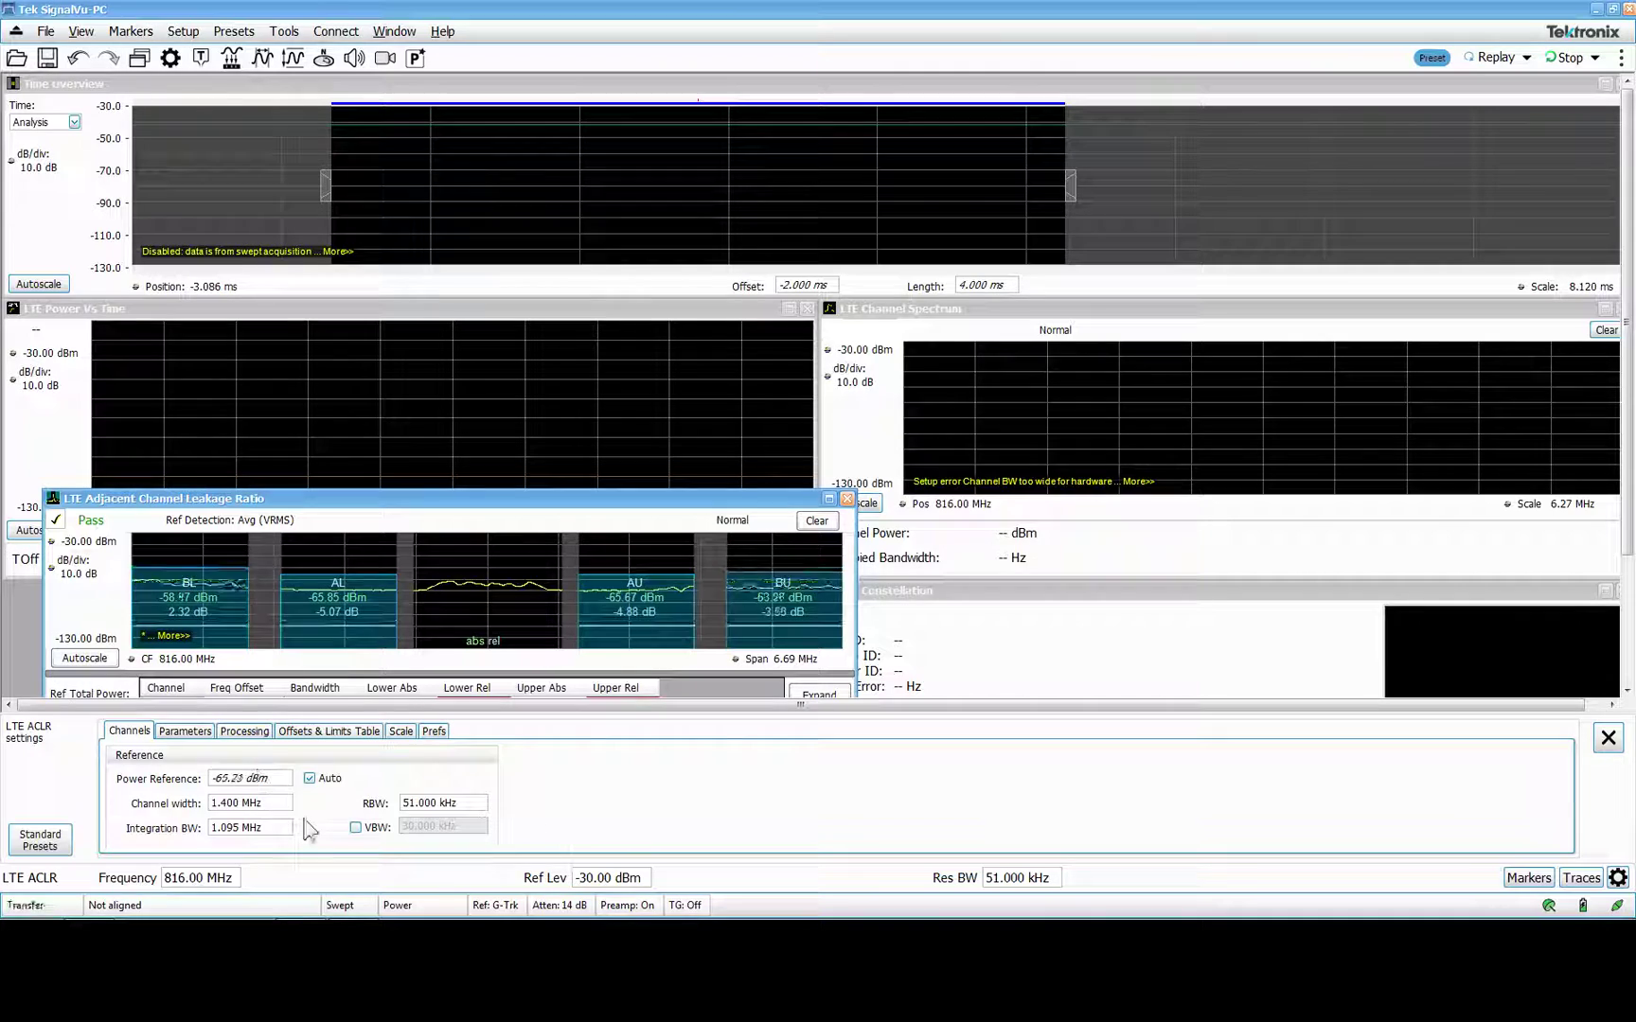
{"action": "left_click", "coordinate": [199, 733]}
{"action": "left_click", "coordinate": [132, 815]}
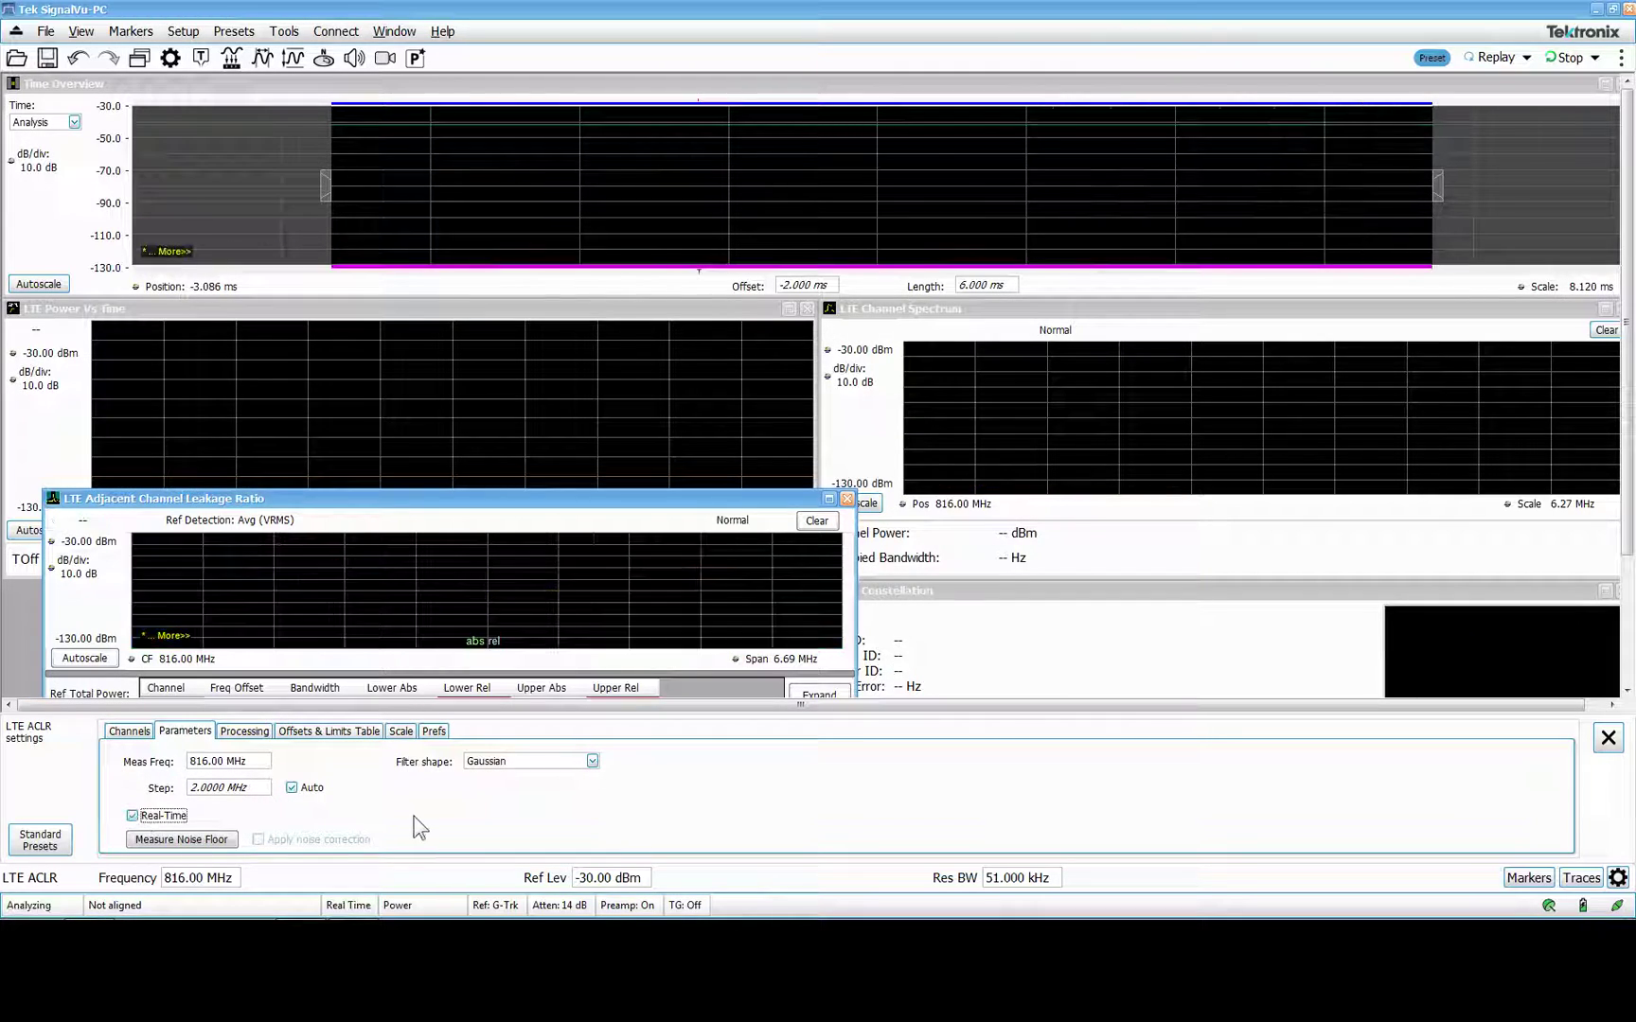
{"action": "left_click", "coordinate": [1607, 738]}
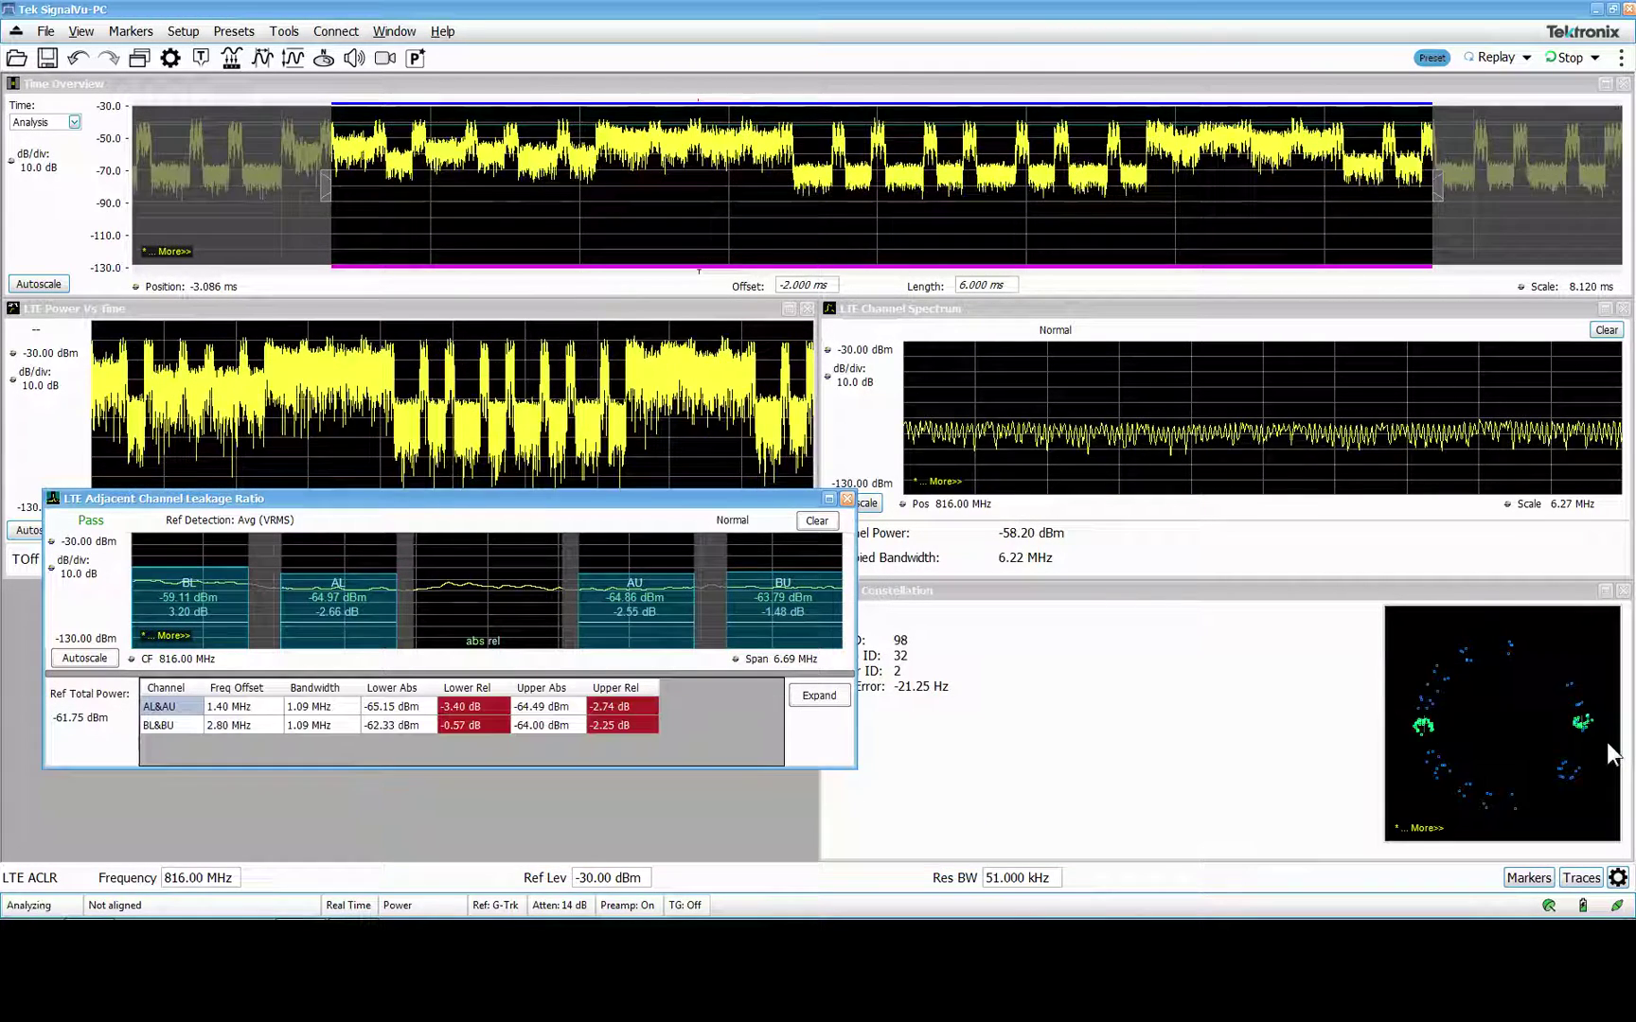
{"action": "left_click", "coordinate": [1021, 311]}
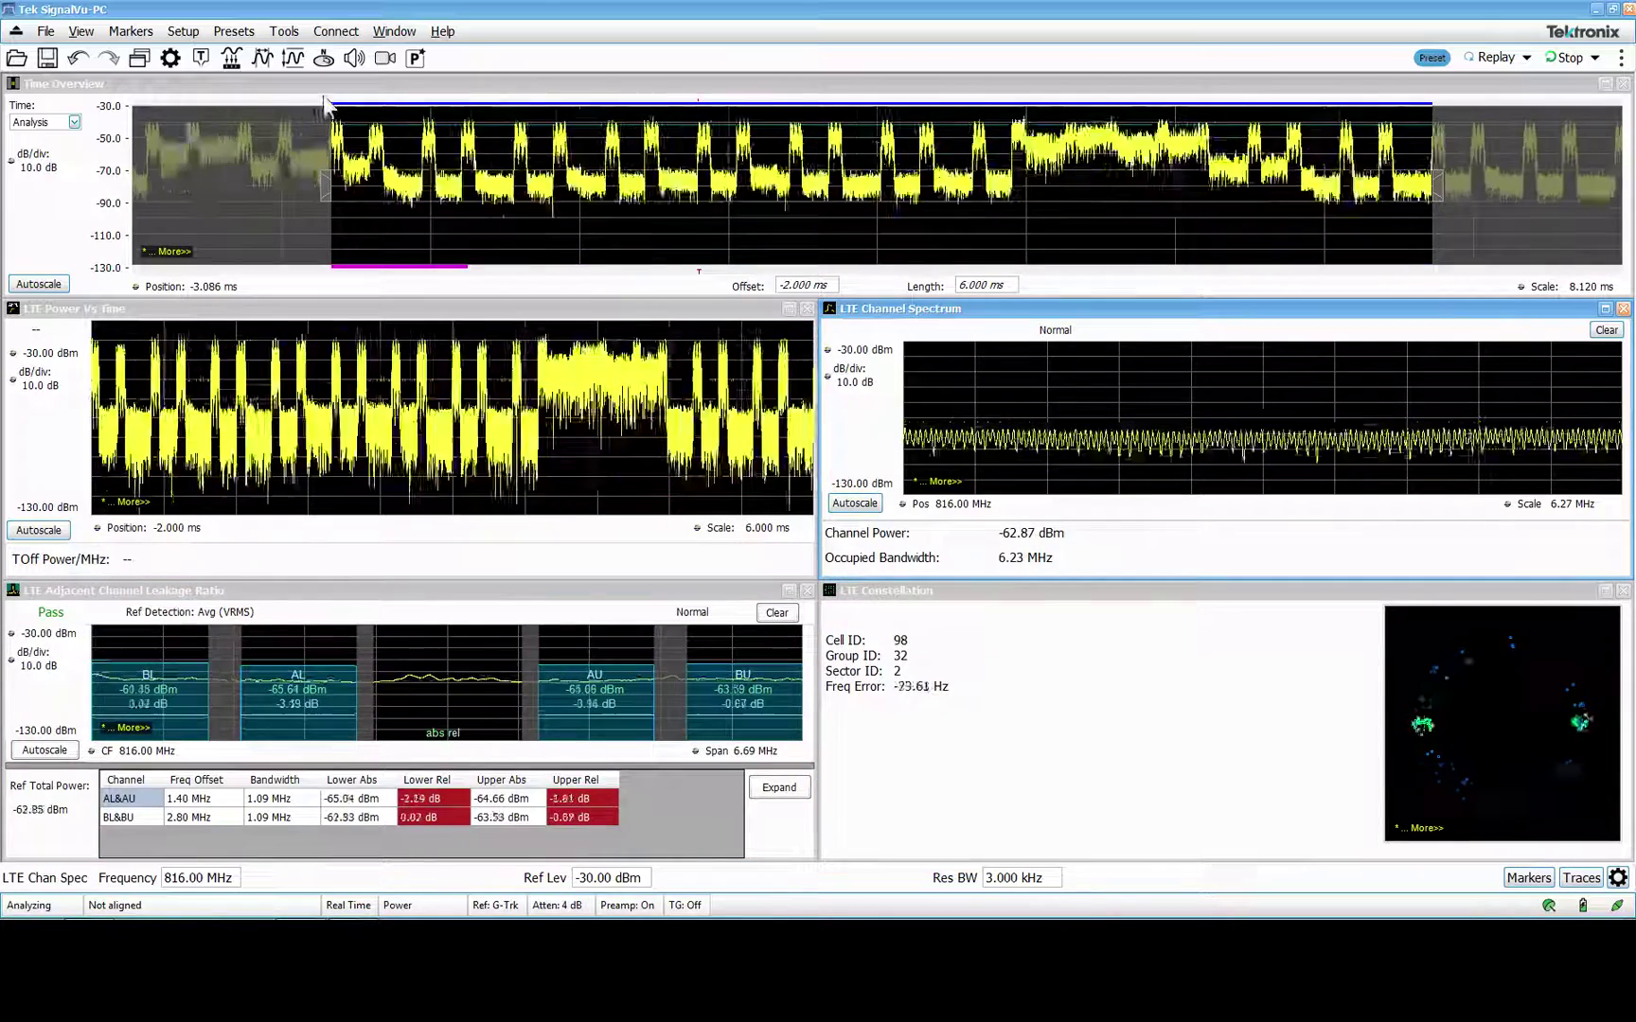
Step: Set LTE Channel Spectrum averaging to Frequency Domain with 10 traces
{"action": "left_click", "coordinate": [171, 59]}
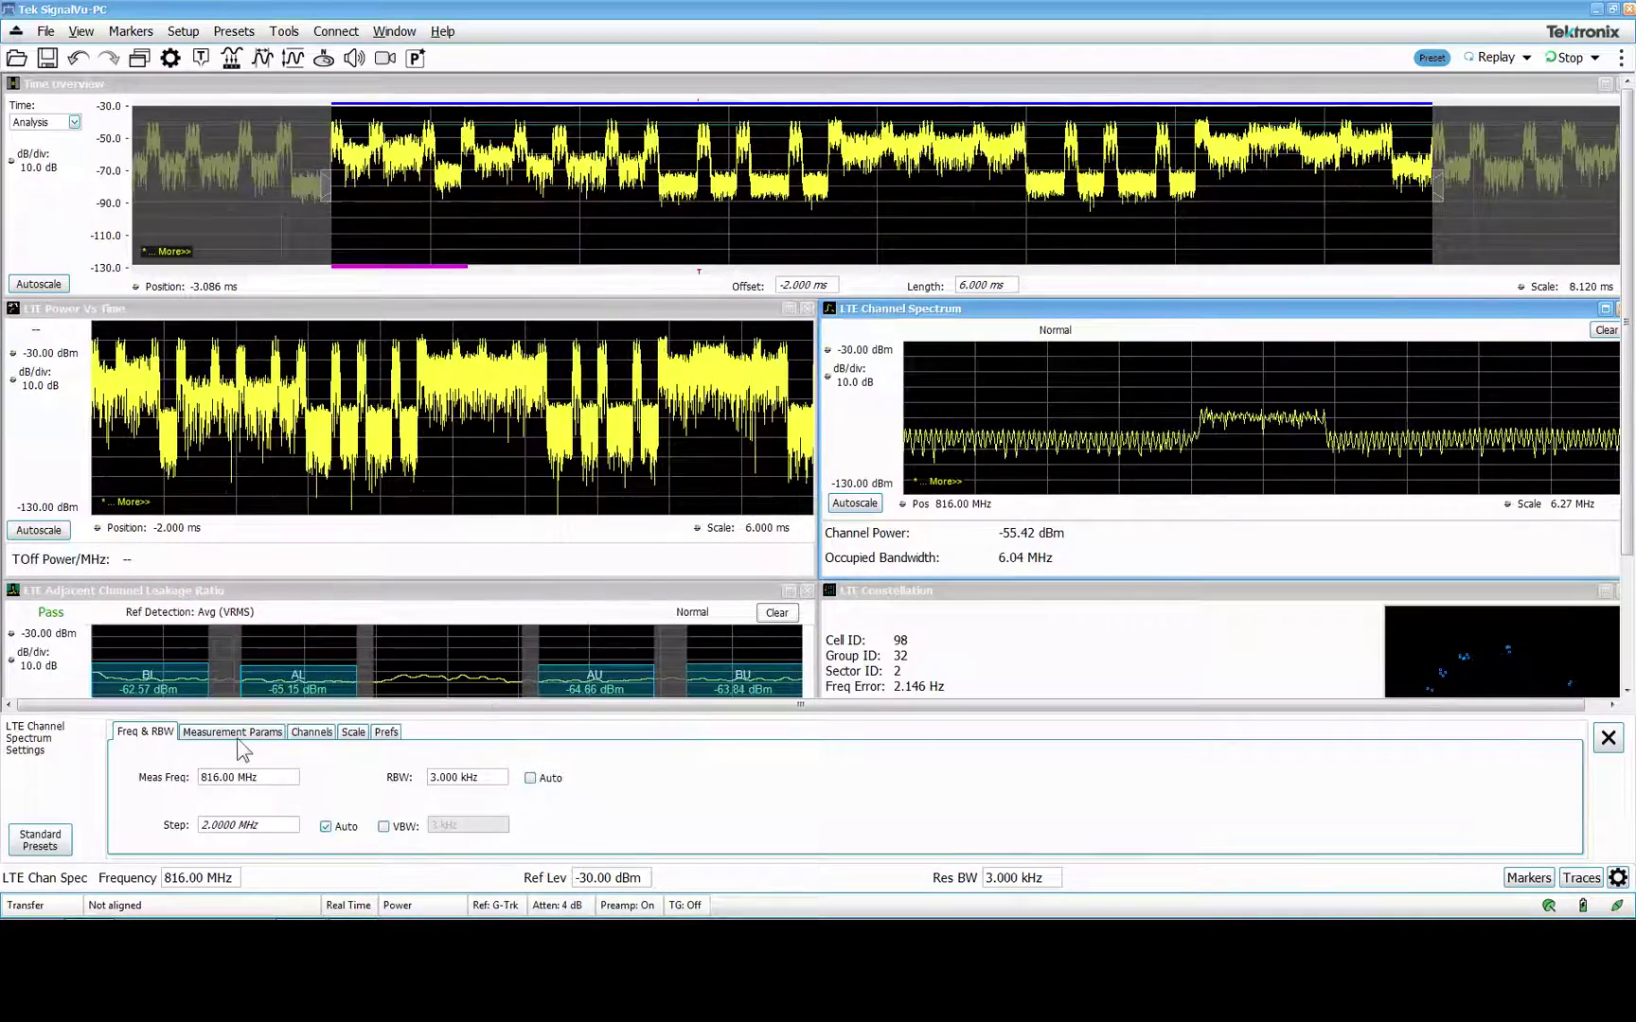
{"action": "left_click", "coordinate": [234, 732]}
{"action": "left_click", "coordinate": [270, 764]}
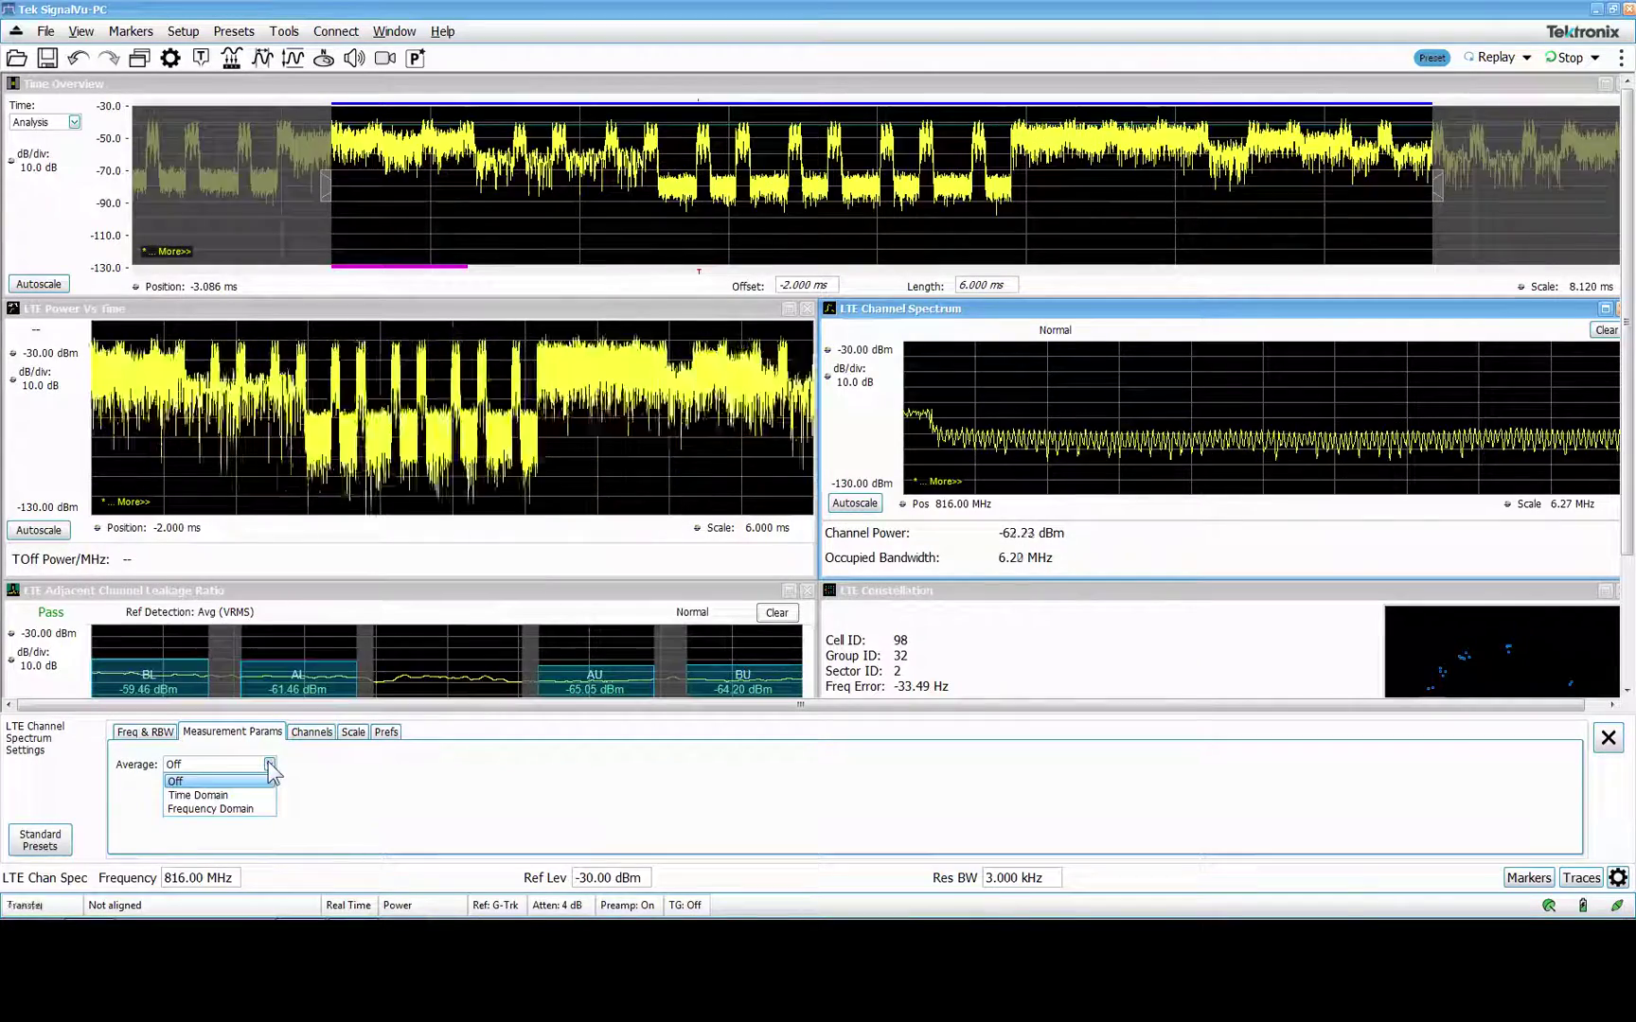
{"action": "left_click", "coordinate": [251, 811]}
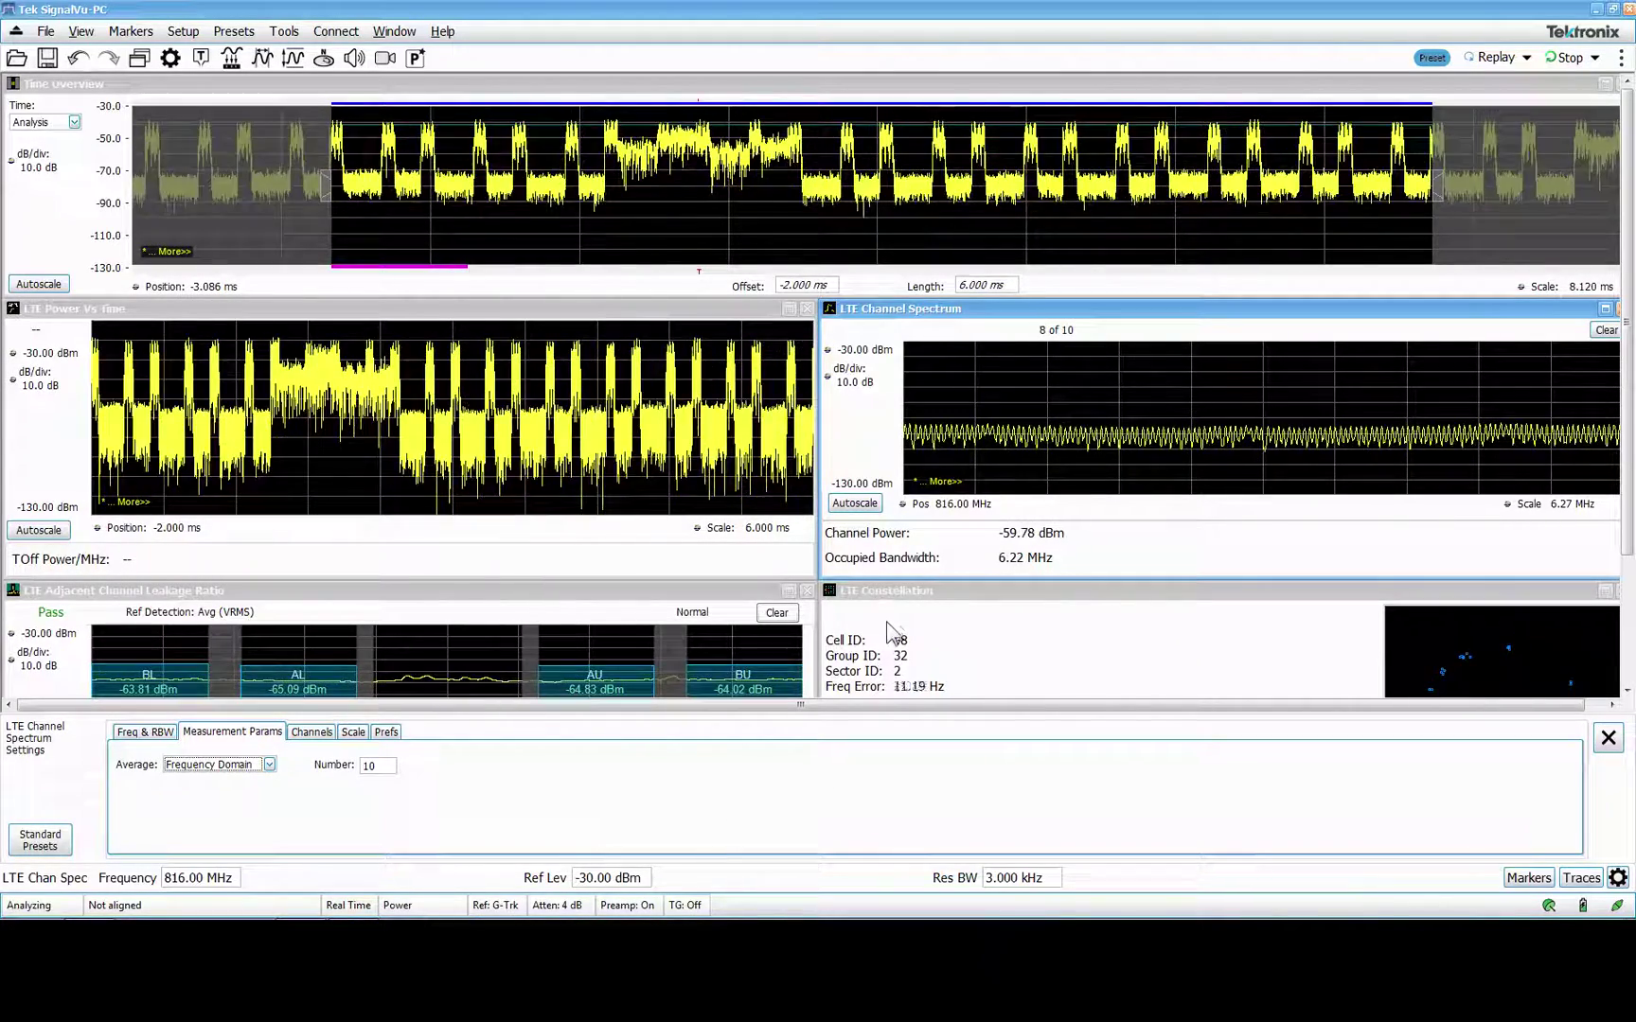
{"action": "left_click", "coordinate": [1607, 738]}
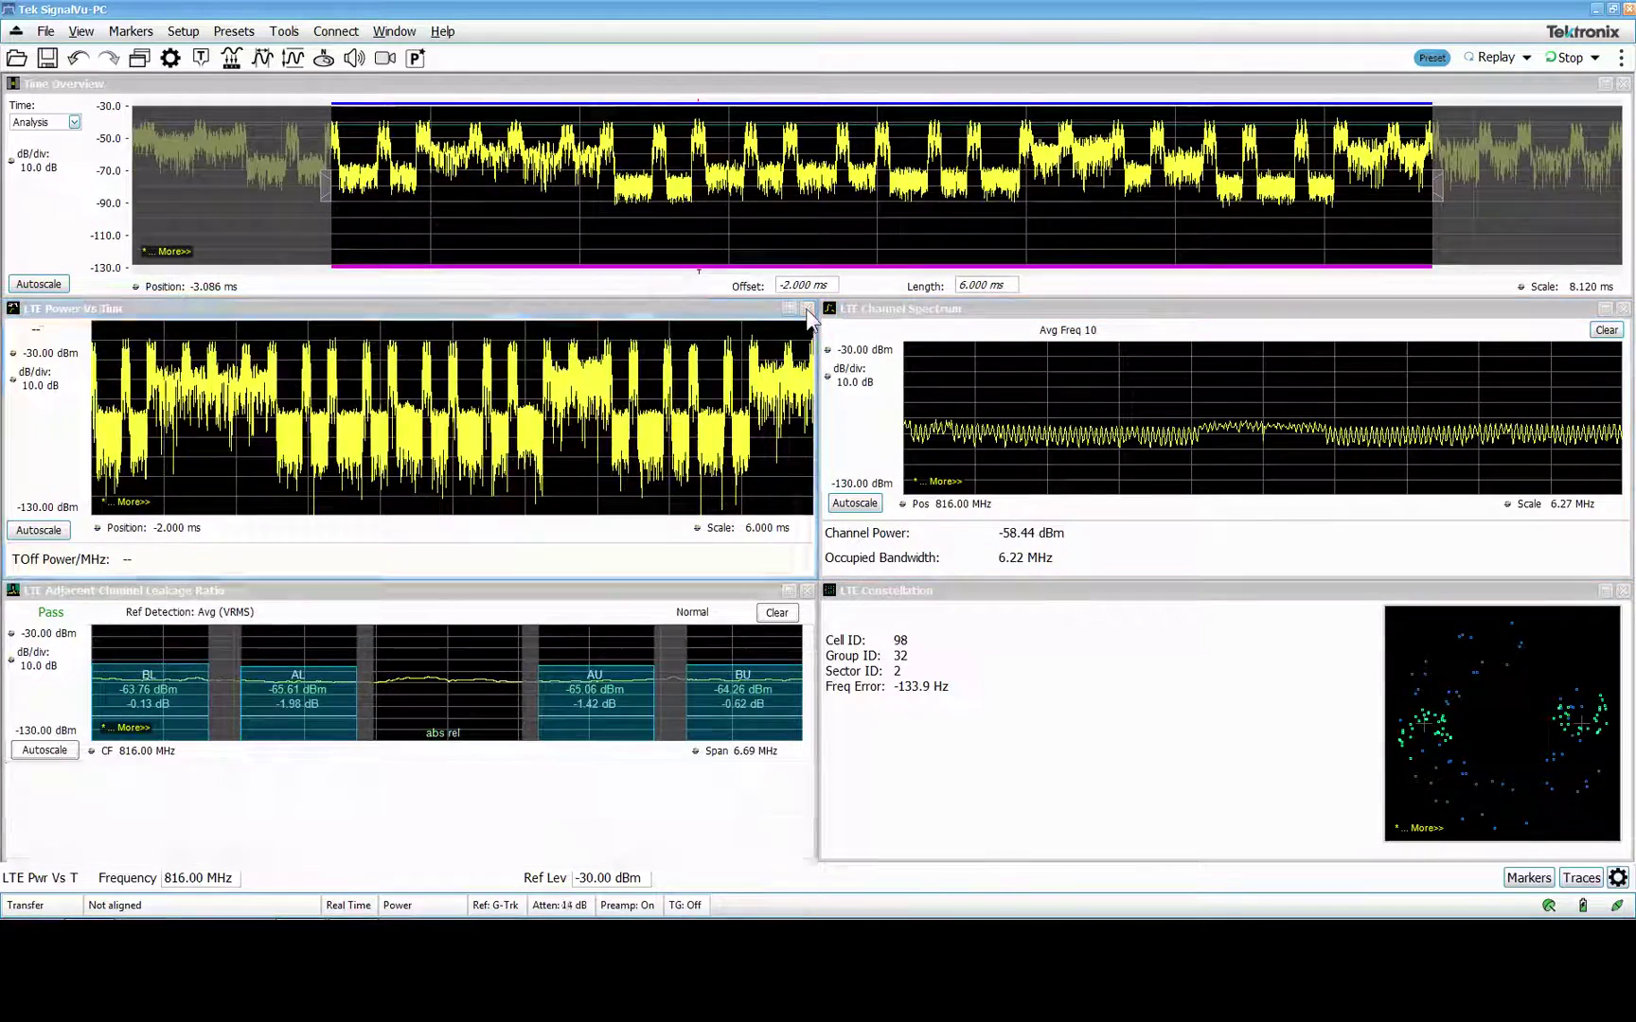
Step: Close the LTE Power vs Time and LTE ACLR displays
{"action": "left_click", "coordinate": [806, 310]}
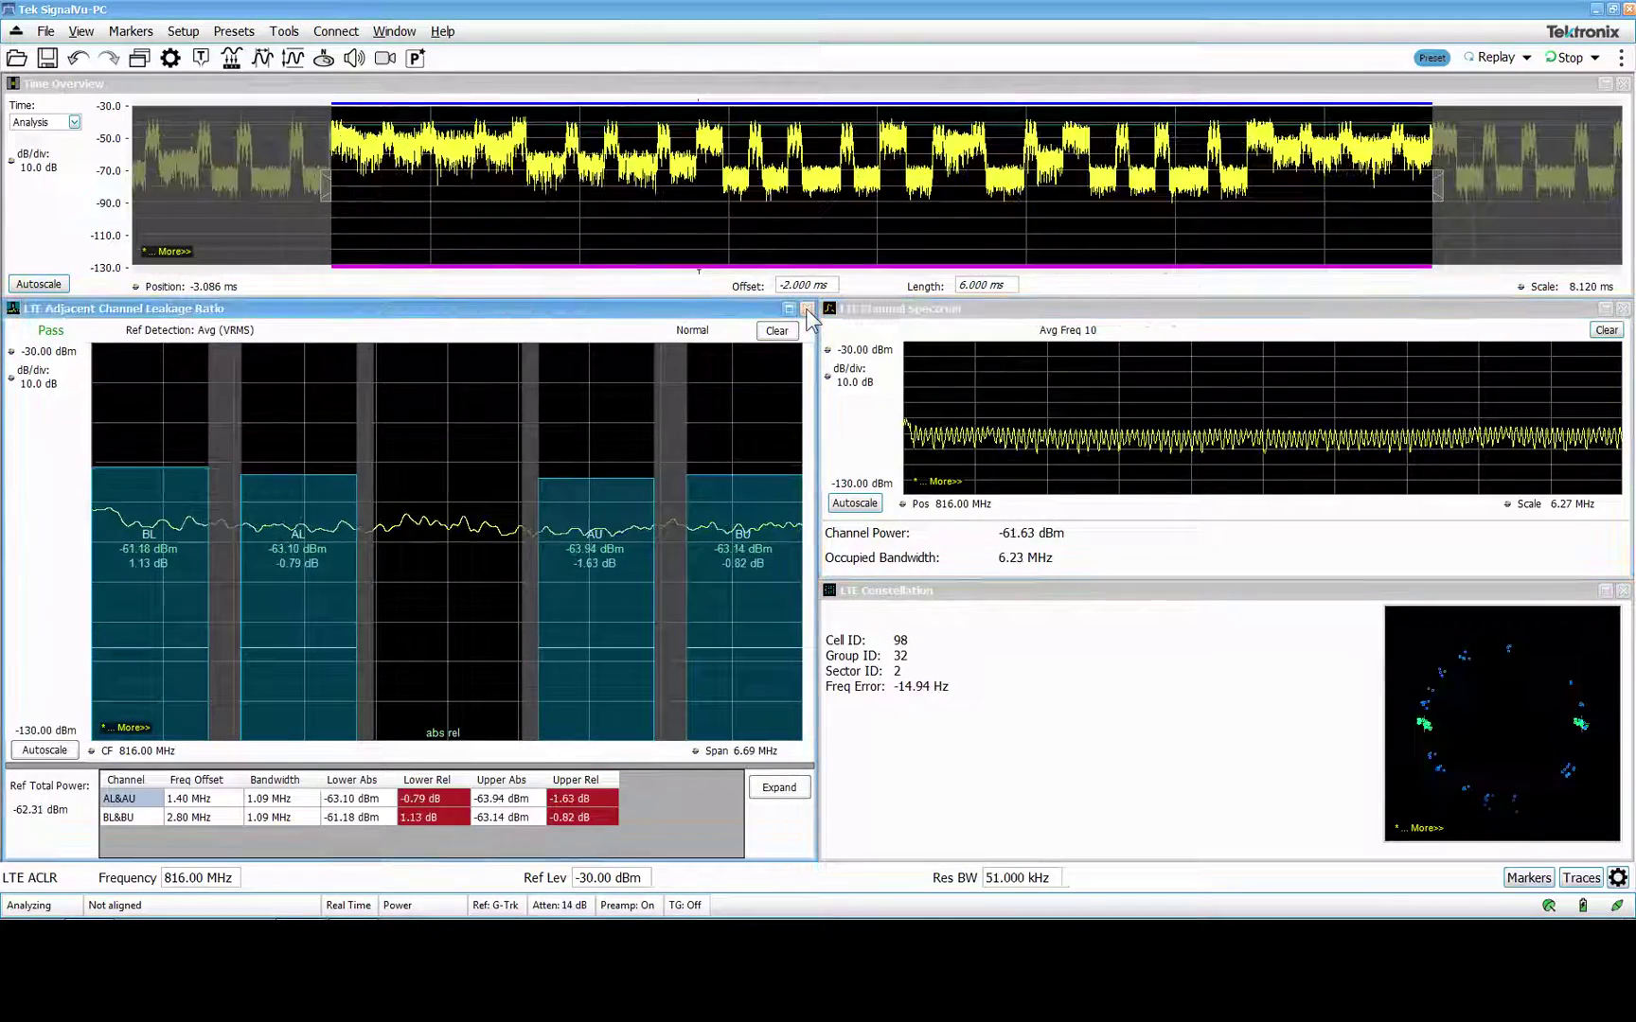
{"action": "left_click", "coordinate": [807, 309]}
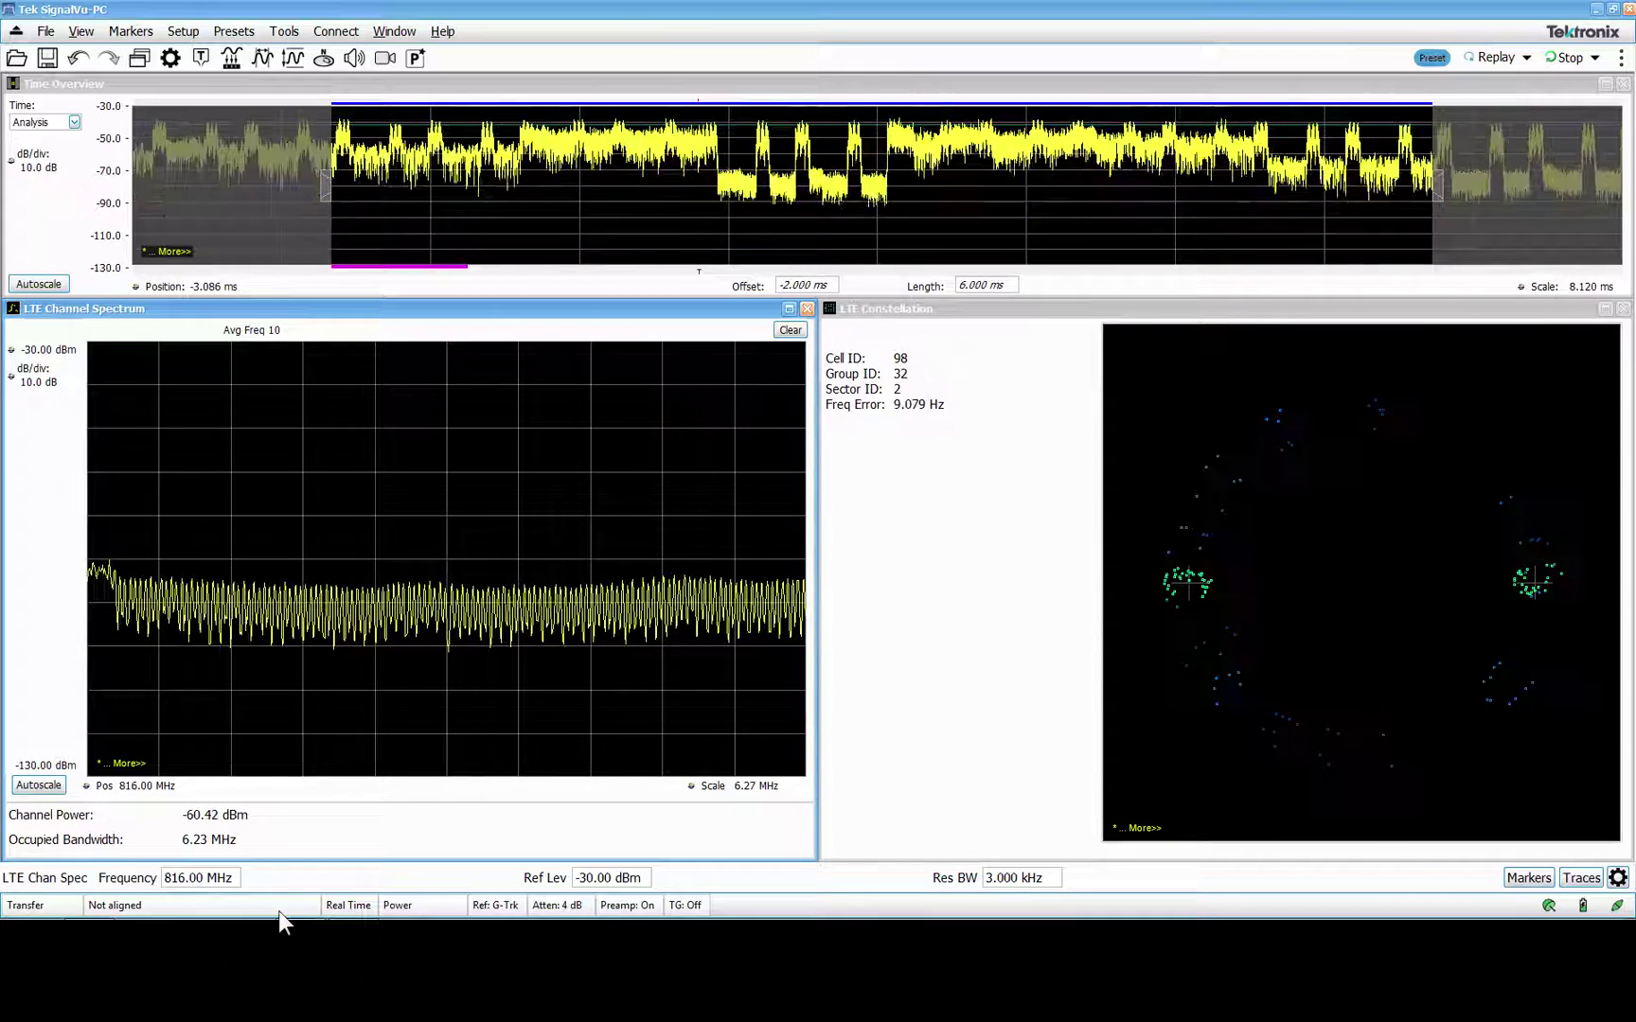
Step: Retune the centre frequency to 806 MHz, then lower it to 796 MHz to decode Cell ID 170
{"action": "left_click", "coordinate": [236, 878]}
{"action": "type", "text": "806"}
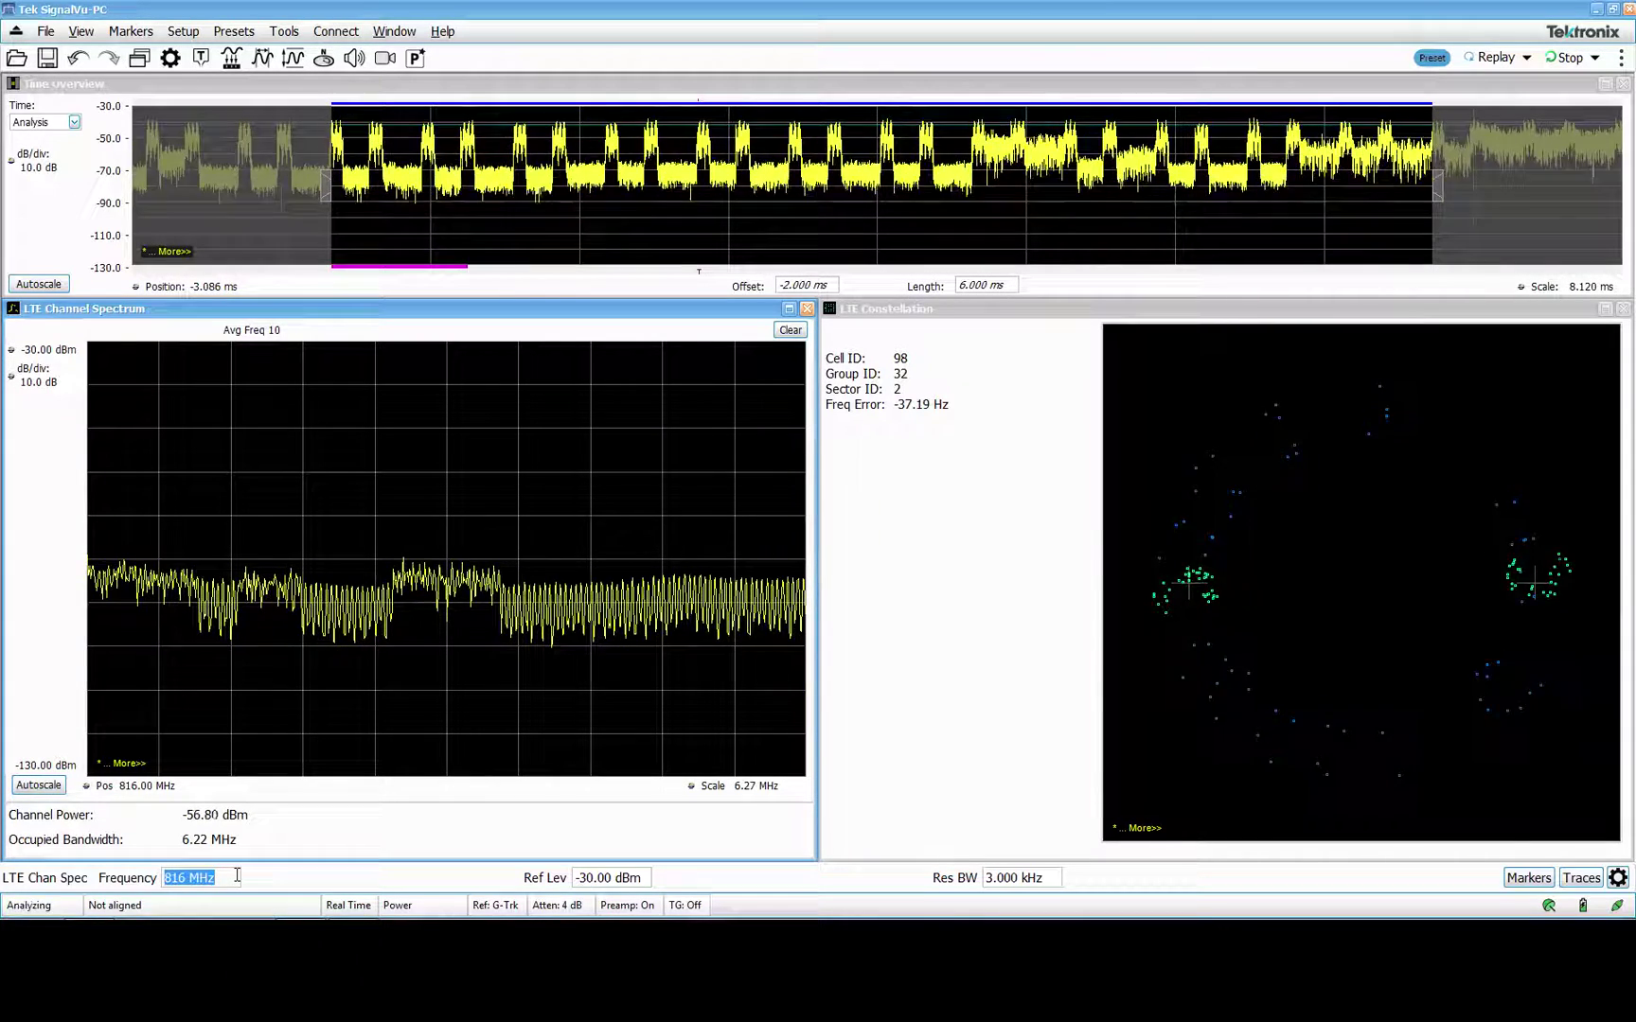
{"action": "key", "text": "Return"}
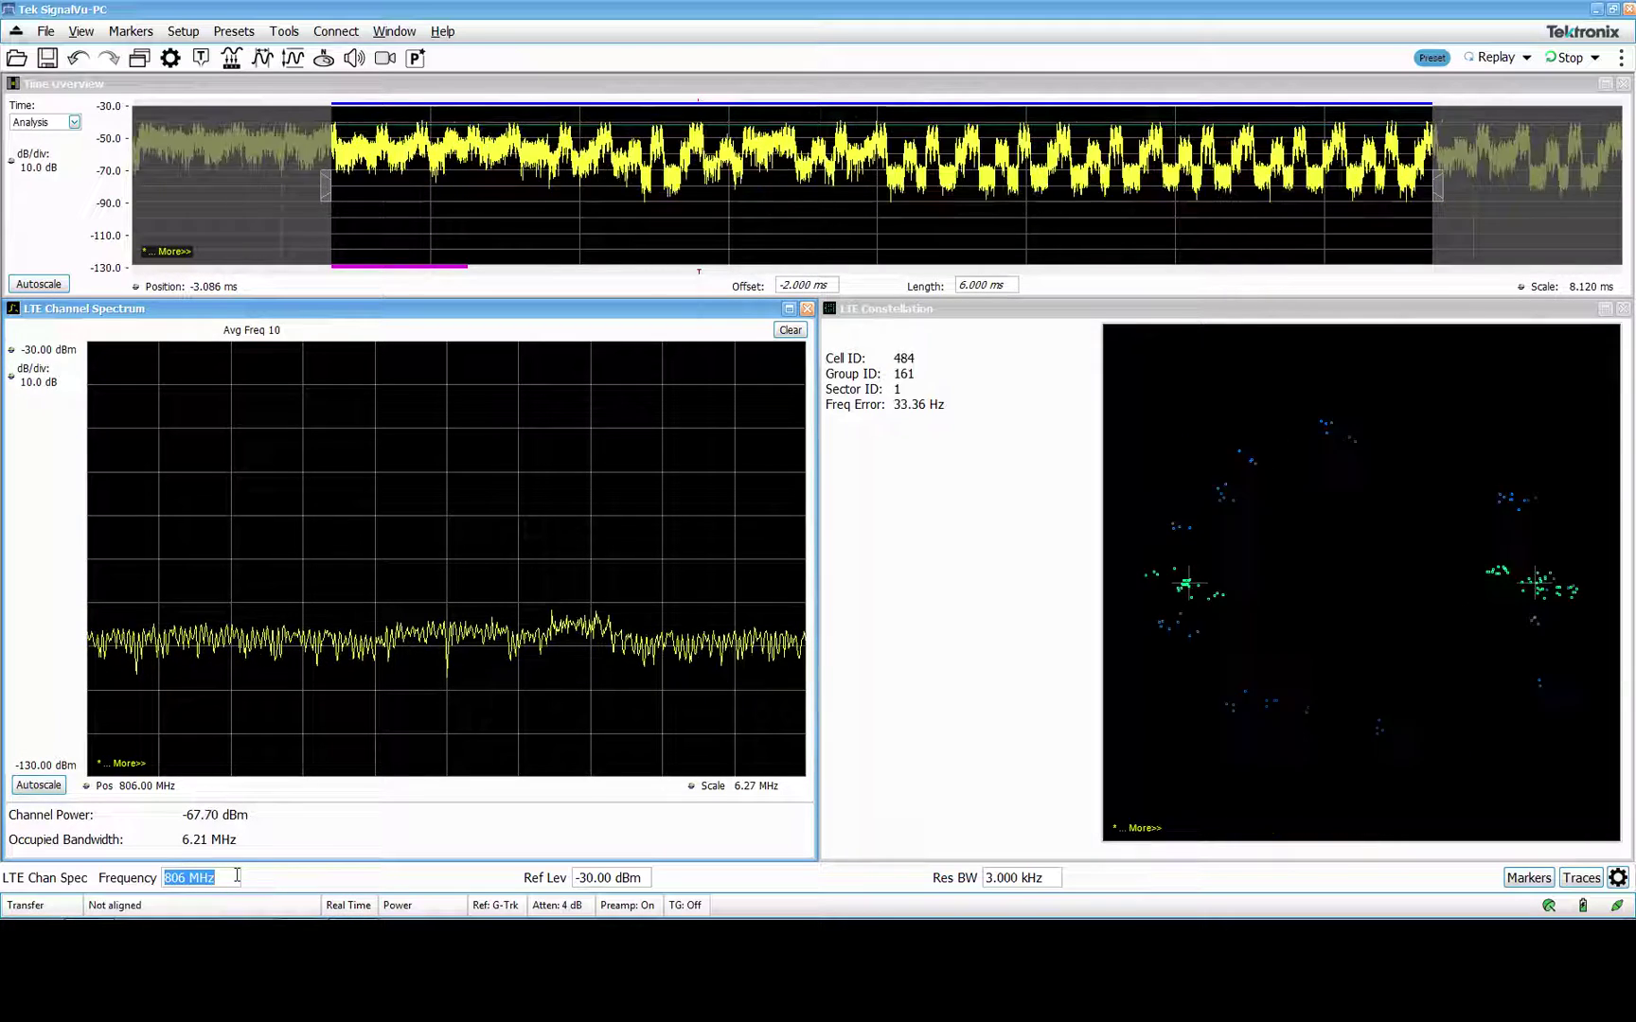
{"action": "scroll", "coordinate": [236, 876], "scroll_direction": "down", "scroll_amount": 2}
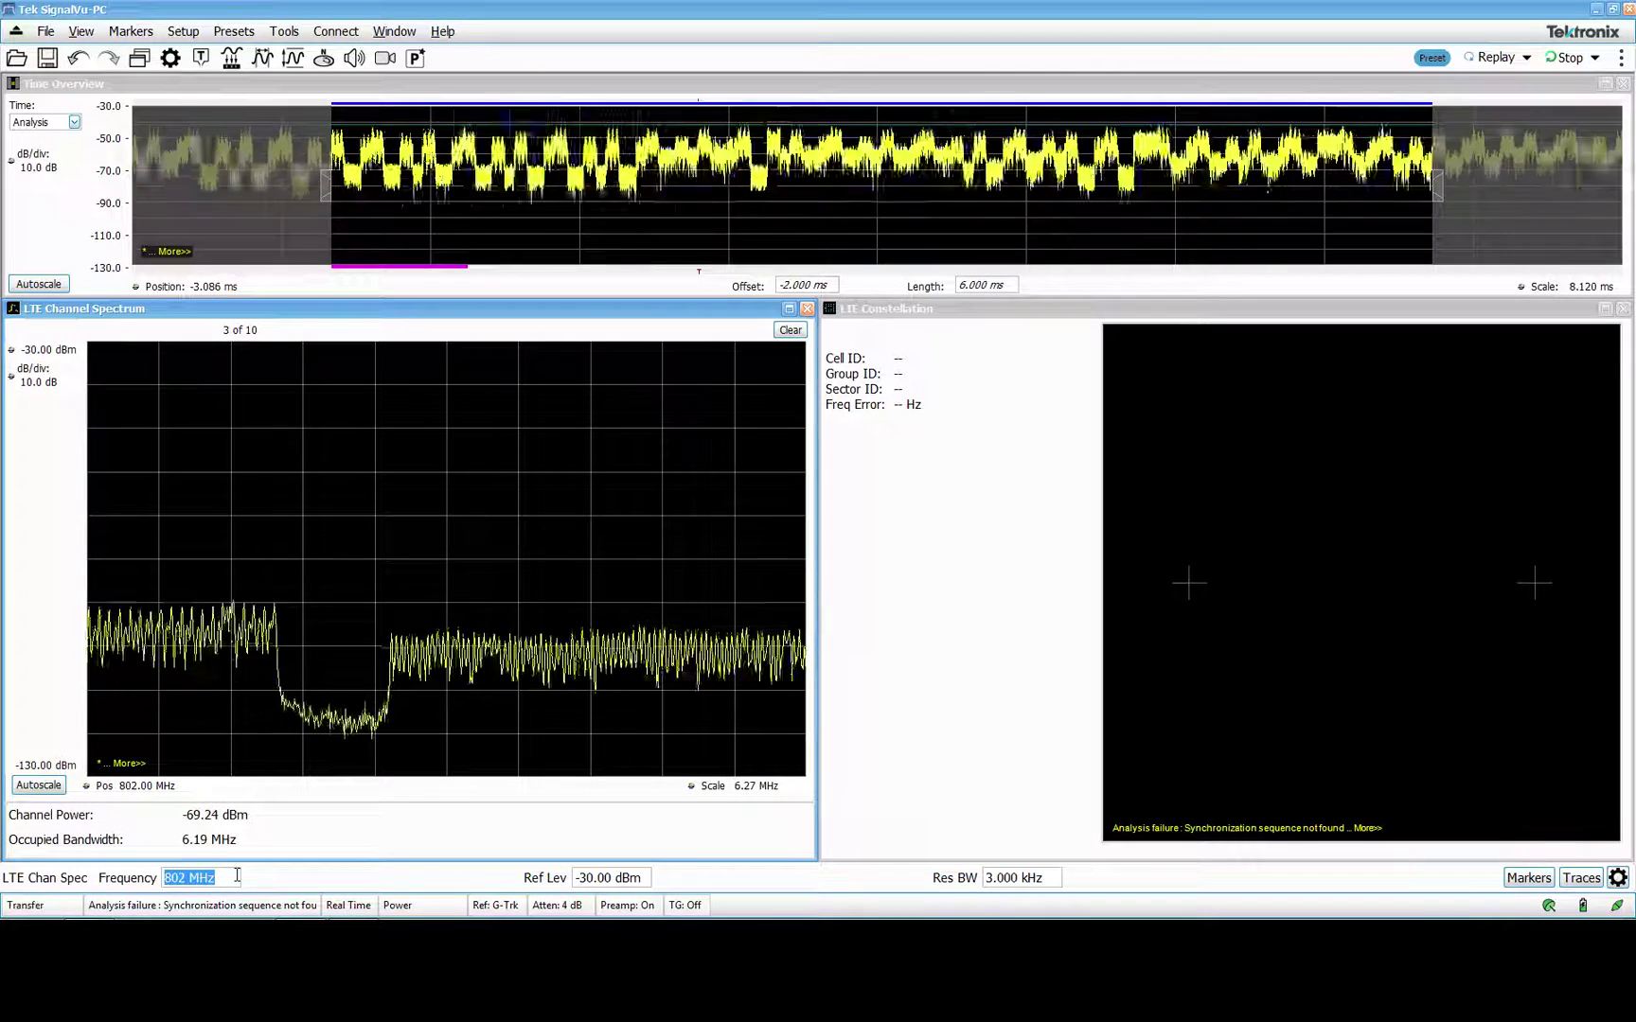
{"action": "scroll", "coordinate": [237, 876], "scroll_direction": "down", "scroll_amount": 4}
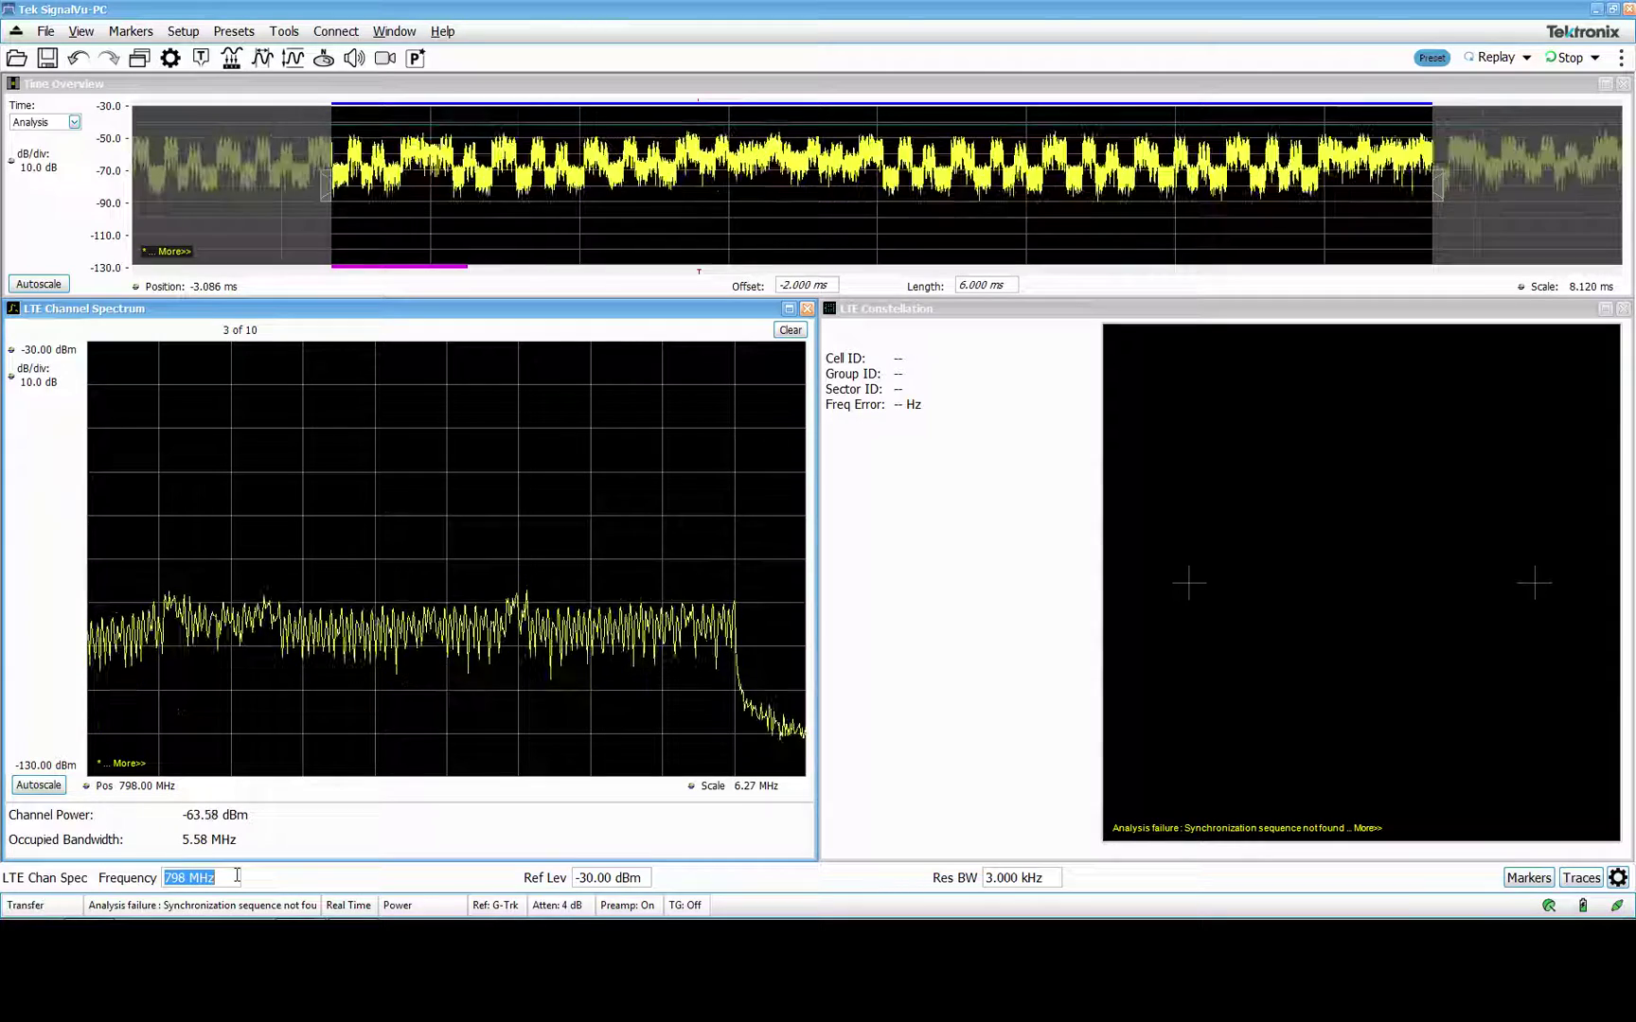
{"action": "scroll", "coordinate": [237, 876], "scroll_direction": "down", "scroll_amount": 2}
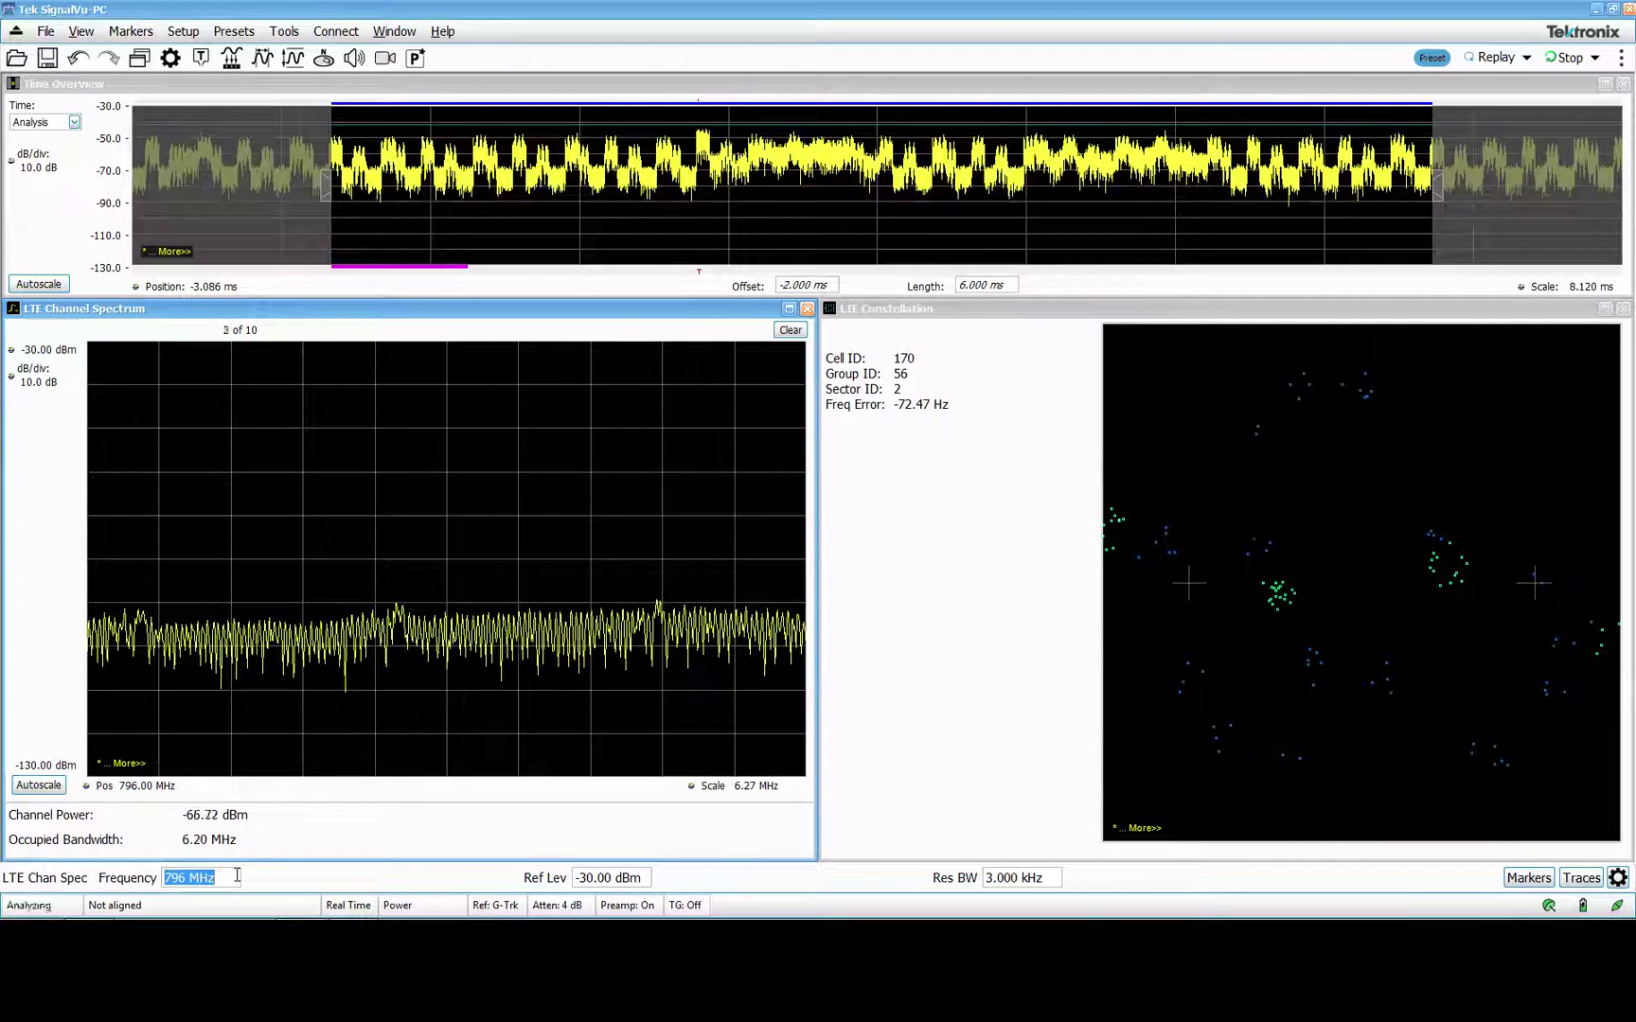